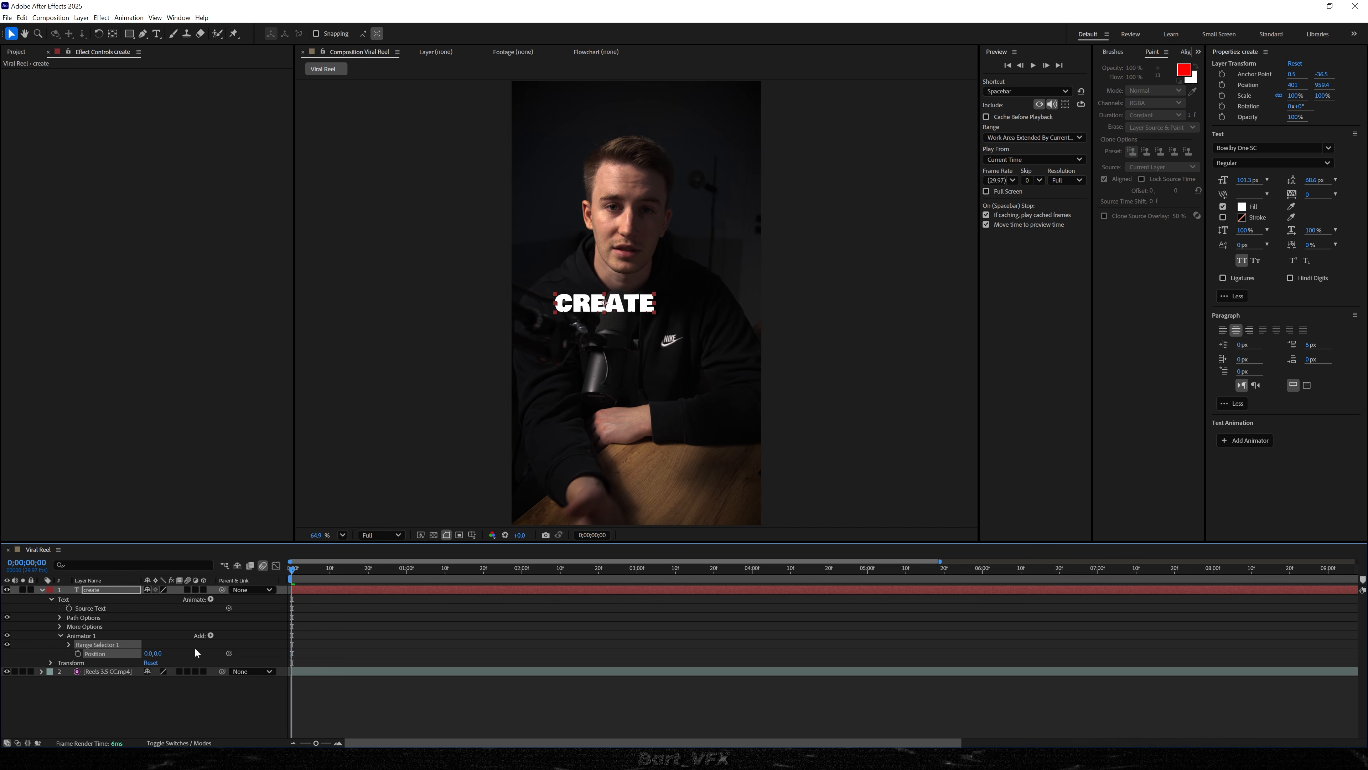
Add an Opacity property to the CREATE text's animator and set it to 0%
click(212, 635)
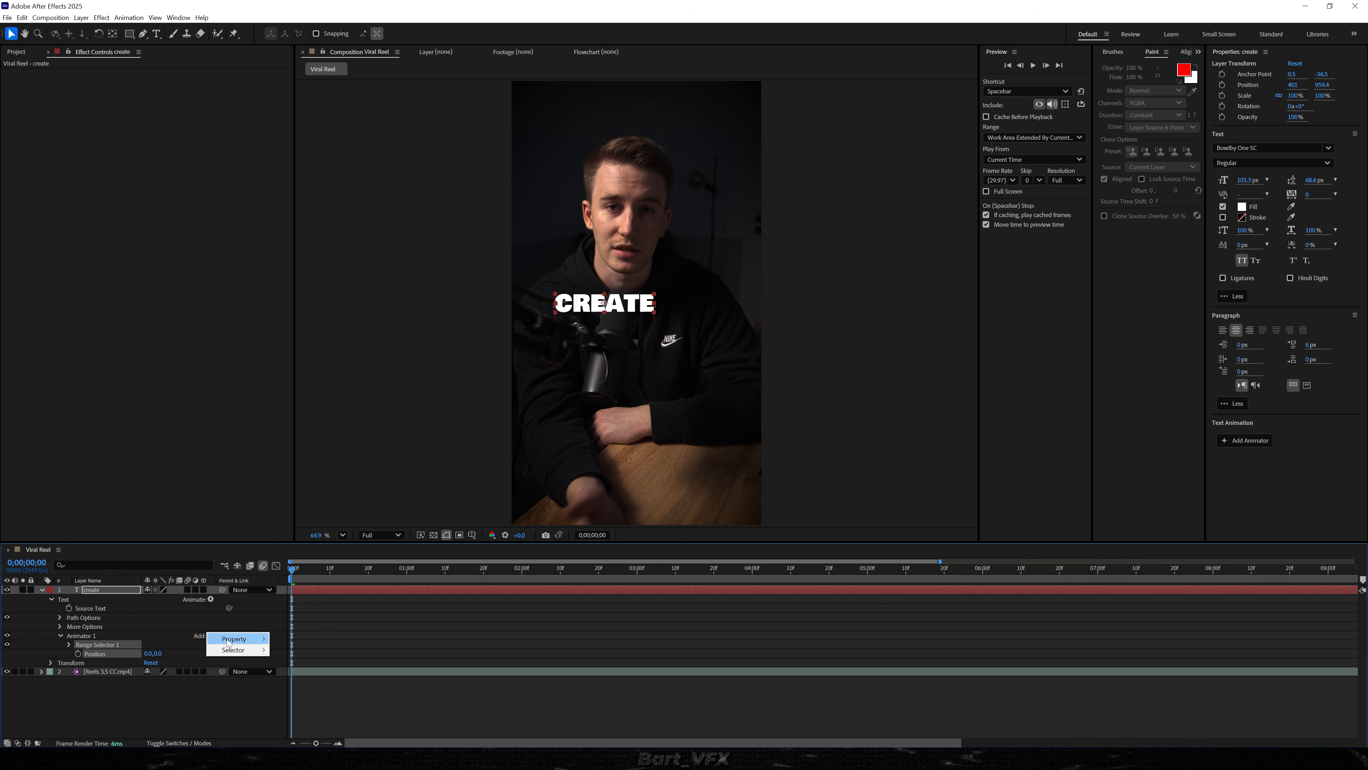
mouse_move(236, 638)
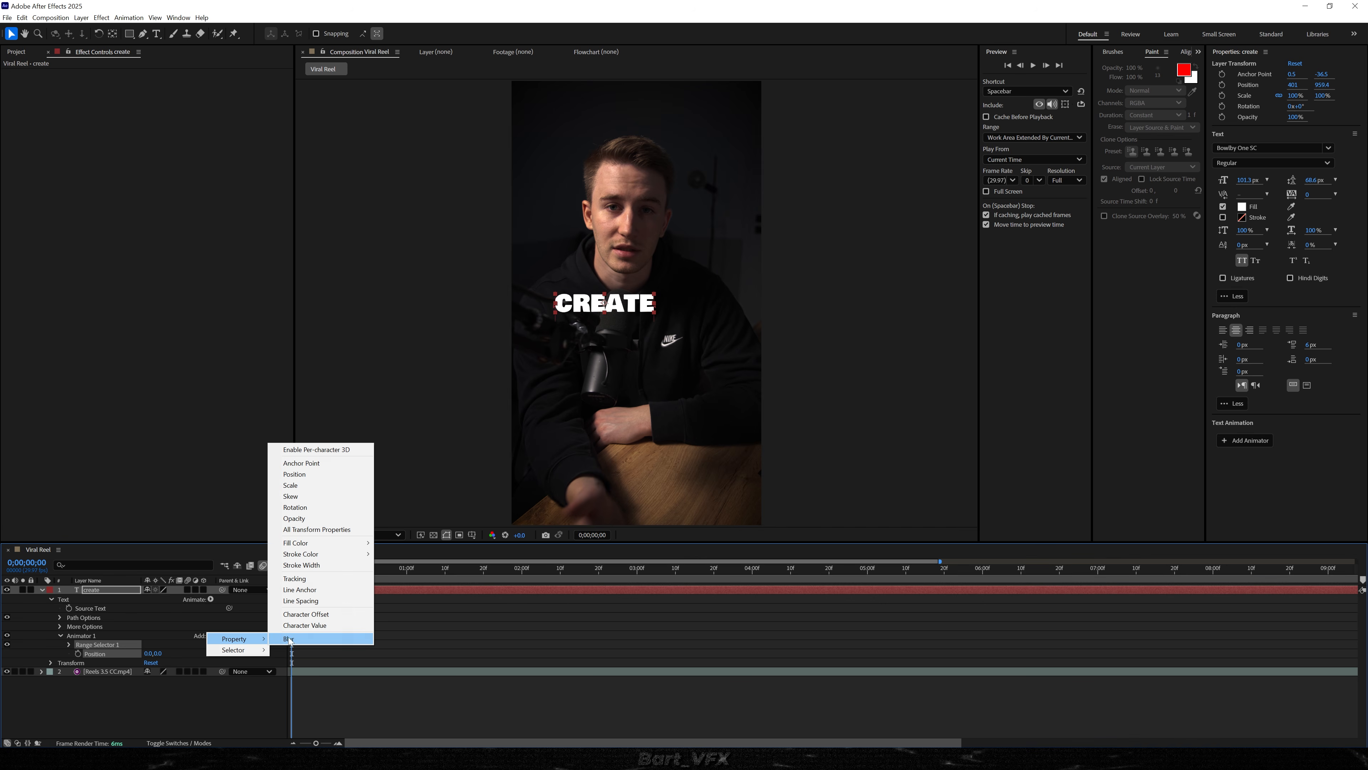
click(313, 518)
drag(152, 663, 47, 675)
click(183, 663)
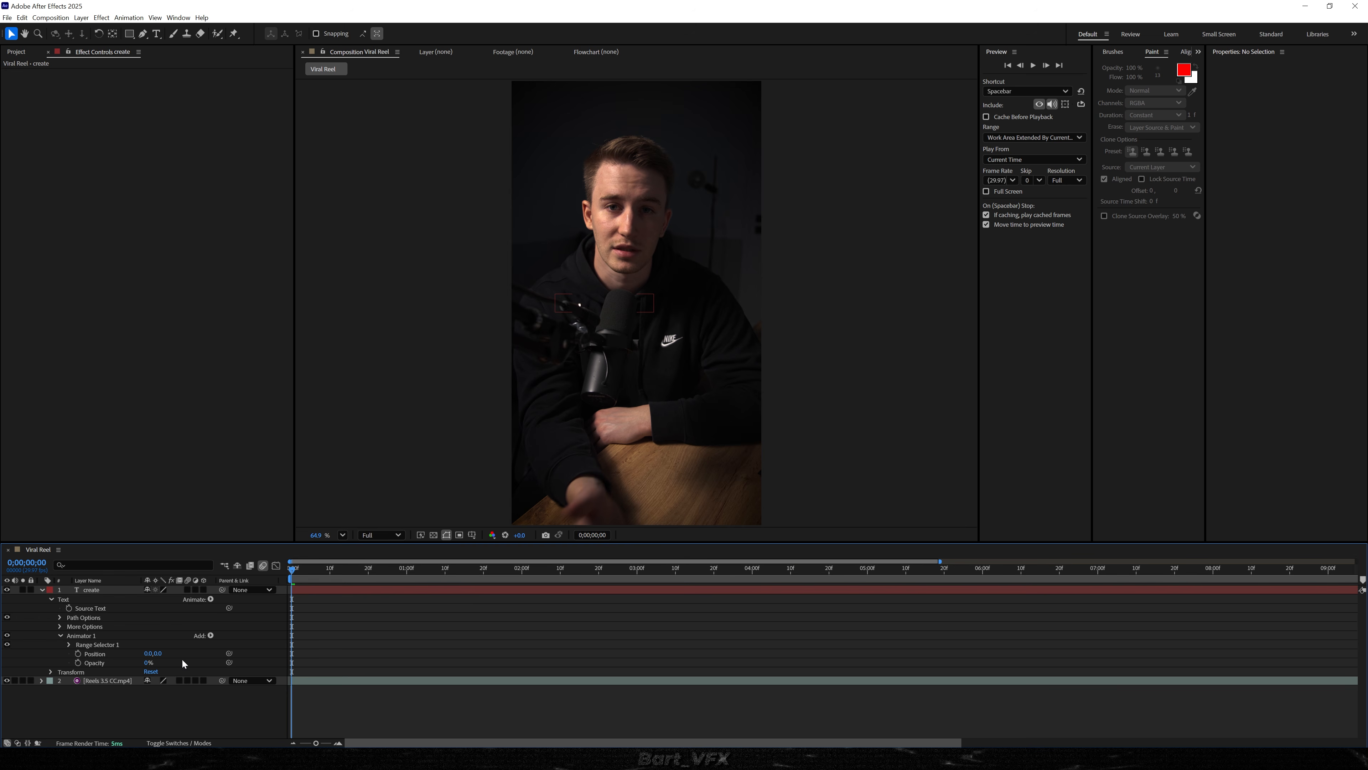
Add Scale and Blur properties to the same text animator on the create layer
click(211, 636)
mouse_move(232, 639)
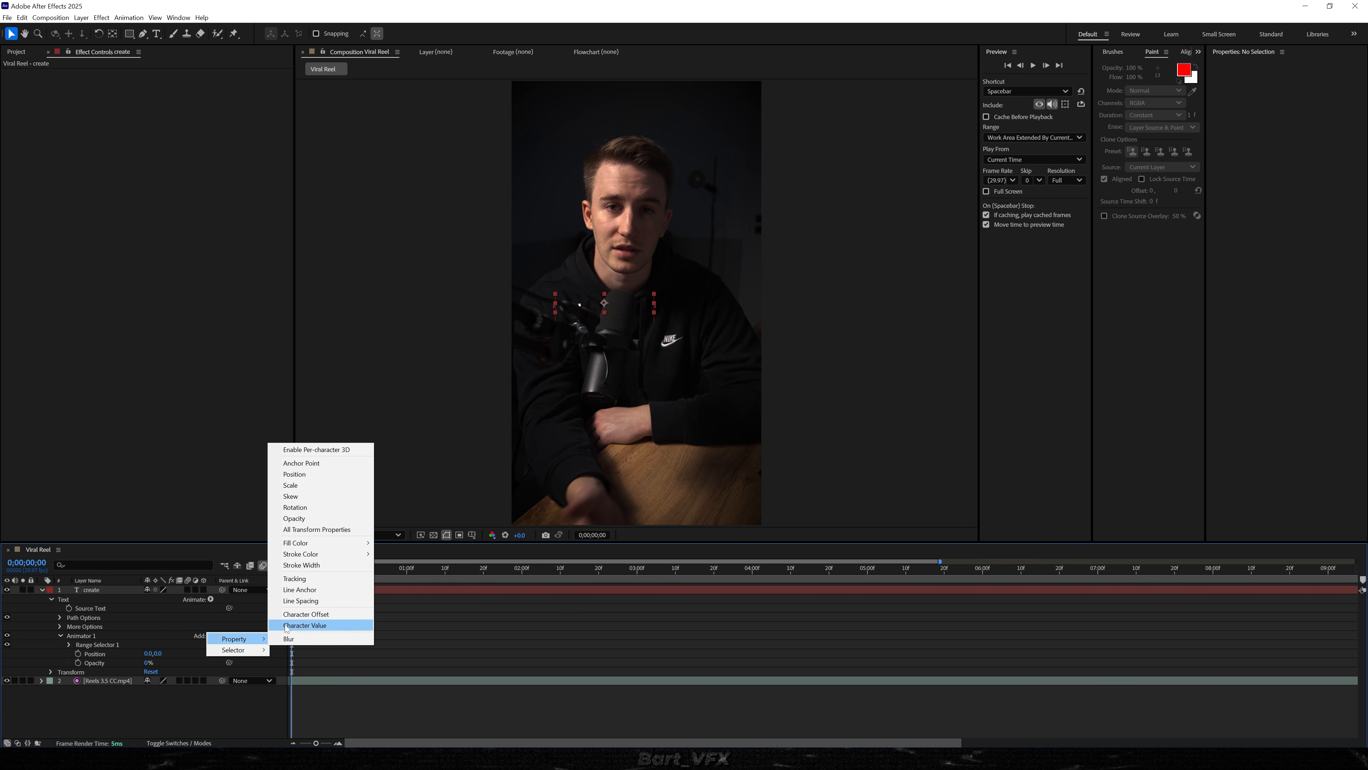
click(328, 486)
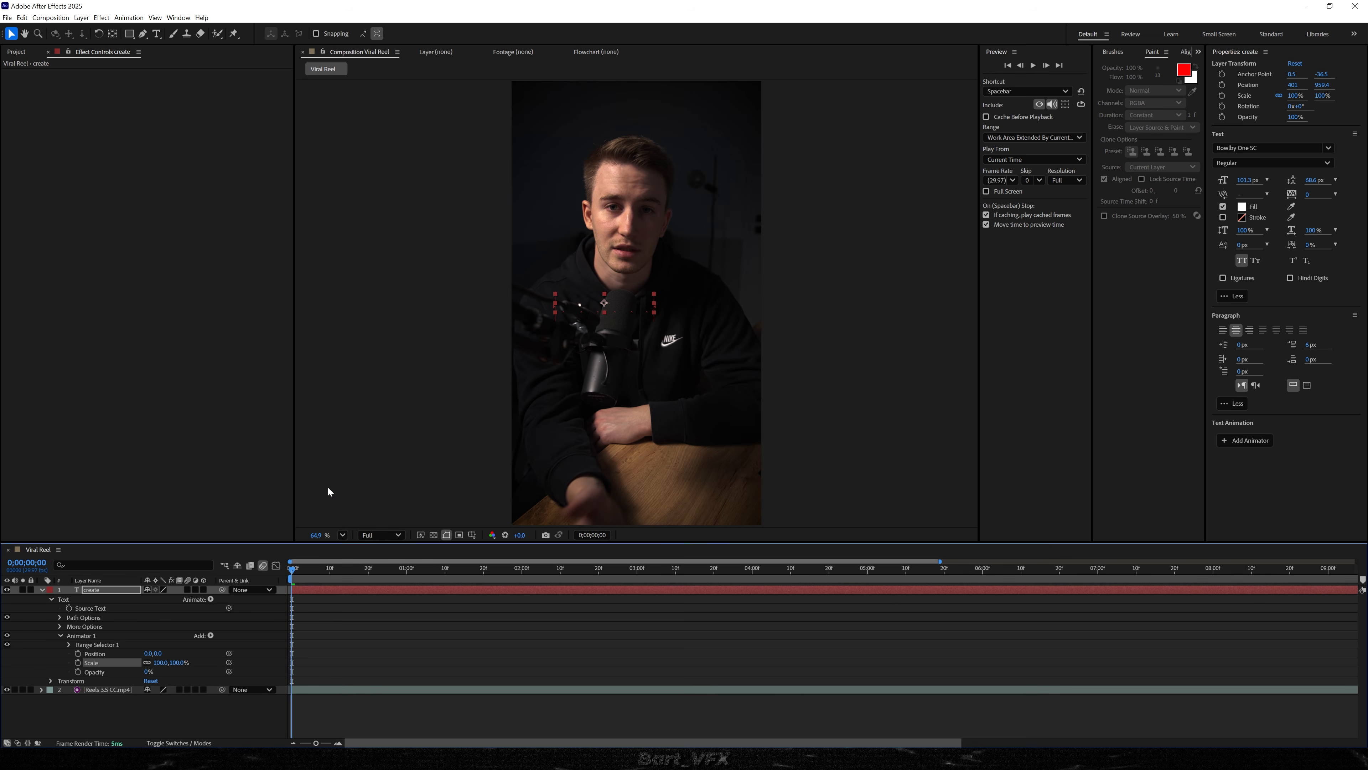
click(211, 636)
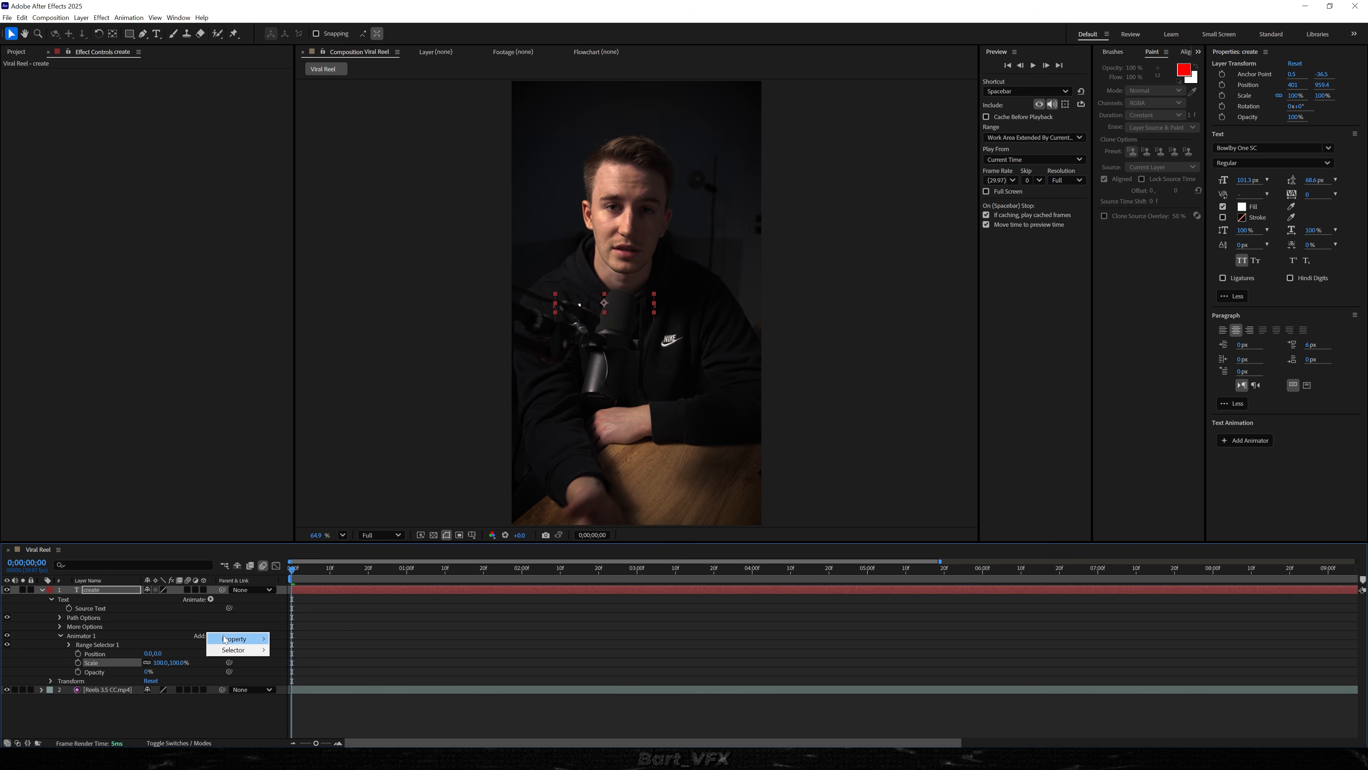
mouse_move(236, 639)
click(309, 643)
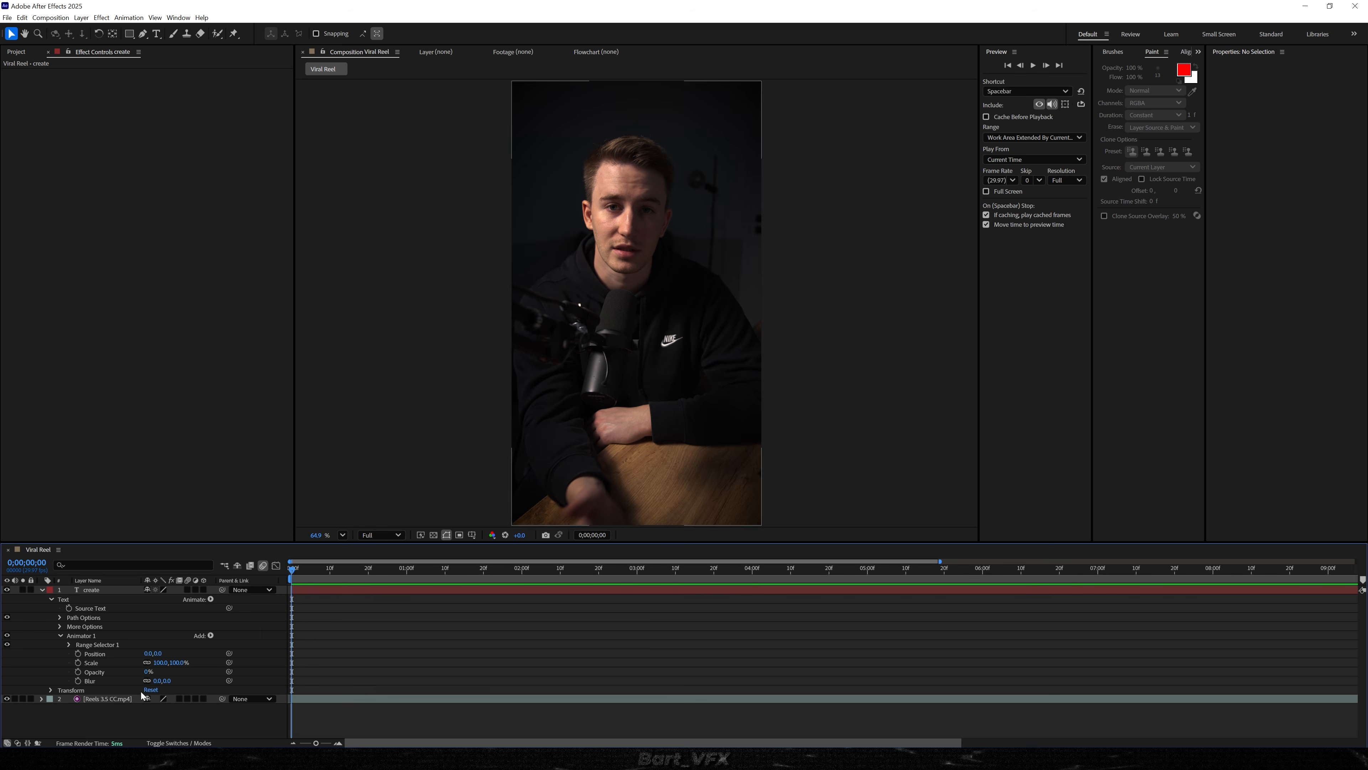
Set the range selector's advanced Shape to Ramp Up and its Ease Low to 100%
click(69, 645)
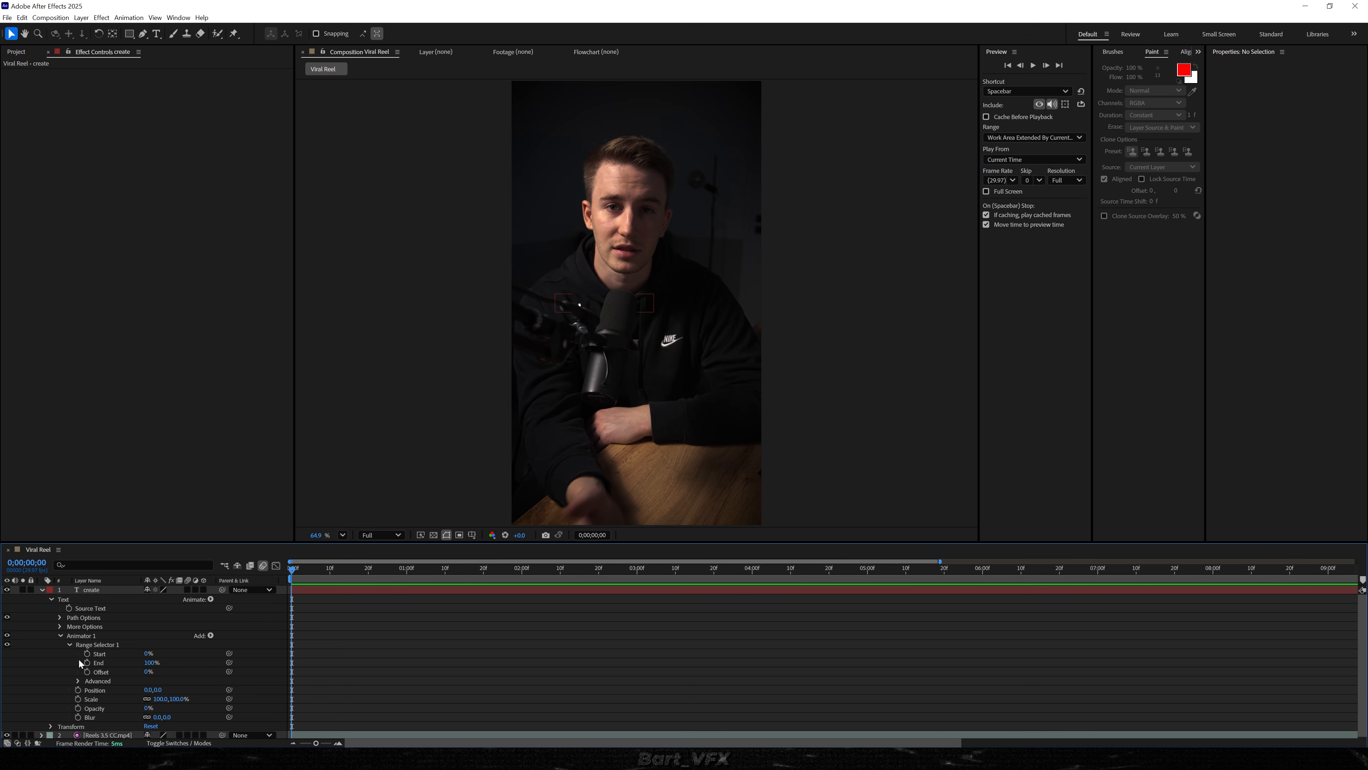
click(78, 680)
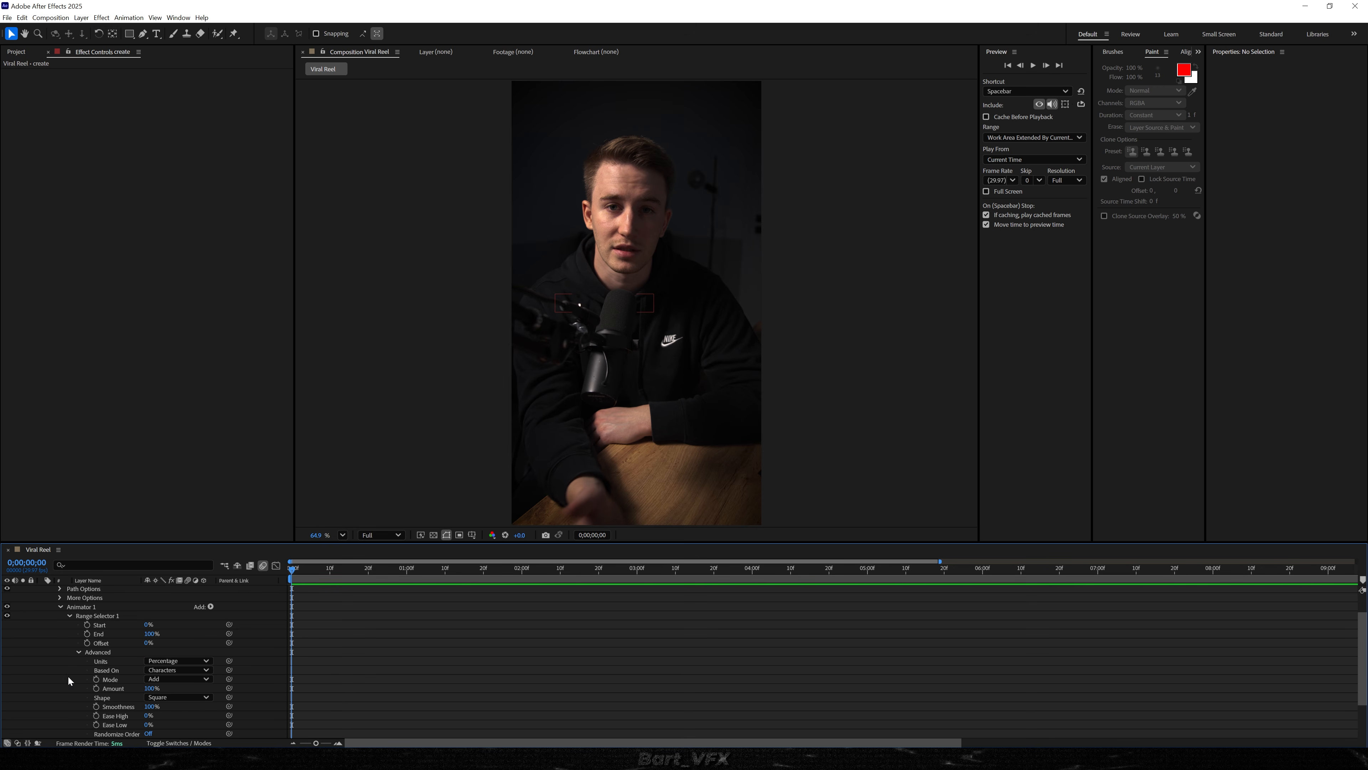
click(168, 697)
click(162, 641)
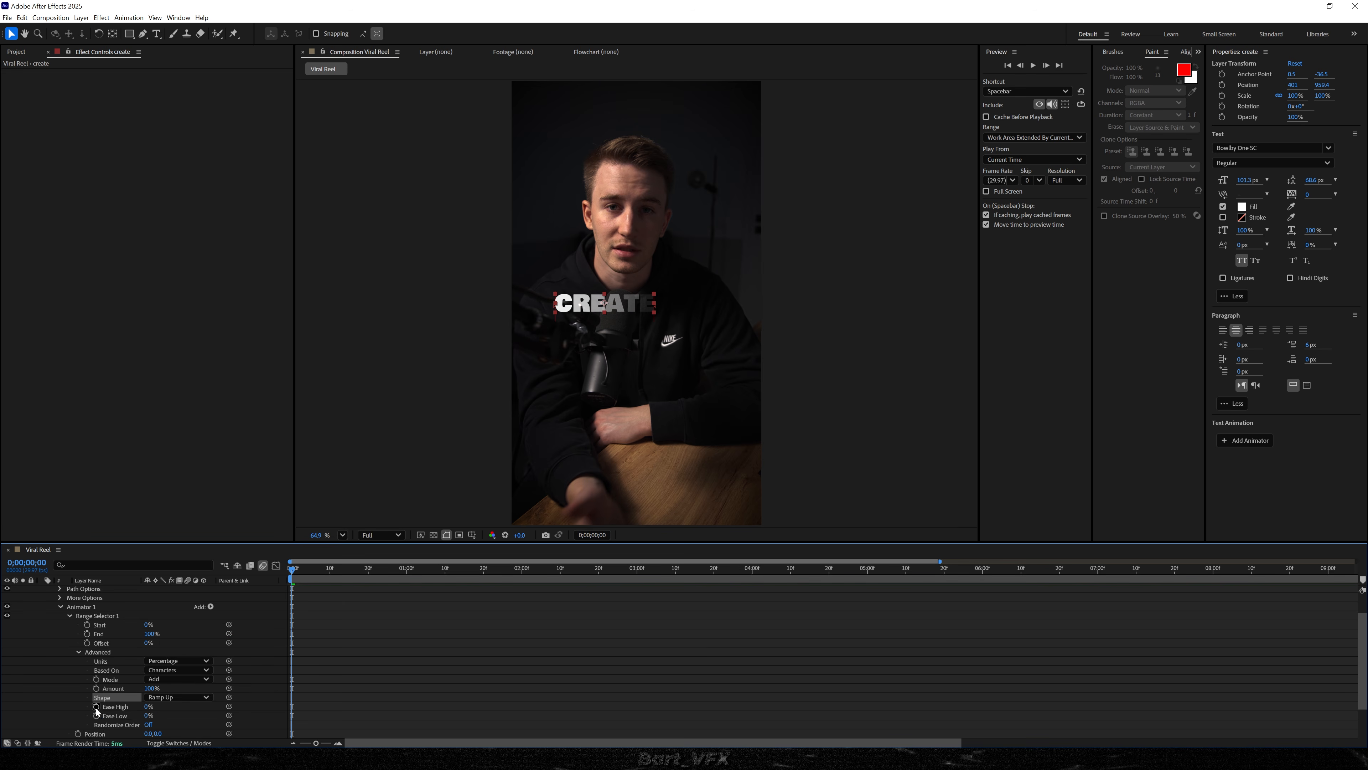
scroll(140, 707, down, 1)
drag(151, 687, 286, 685)
scroll(162, 687, up, 1)
click(99, 688)
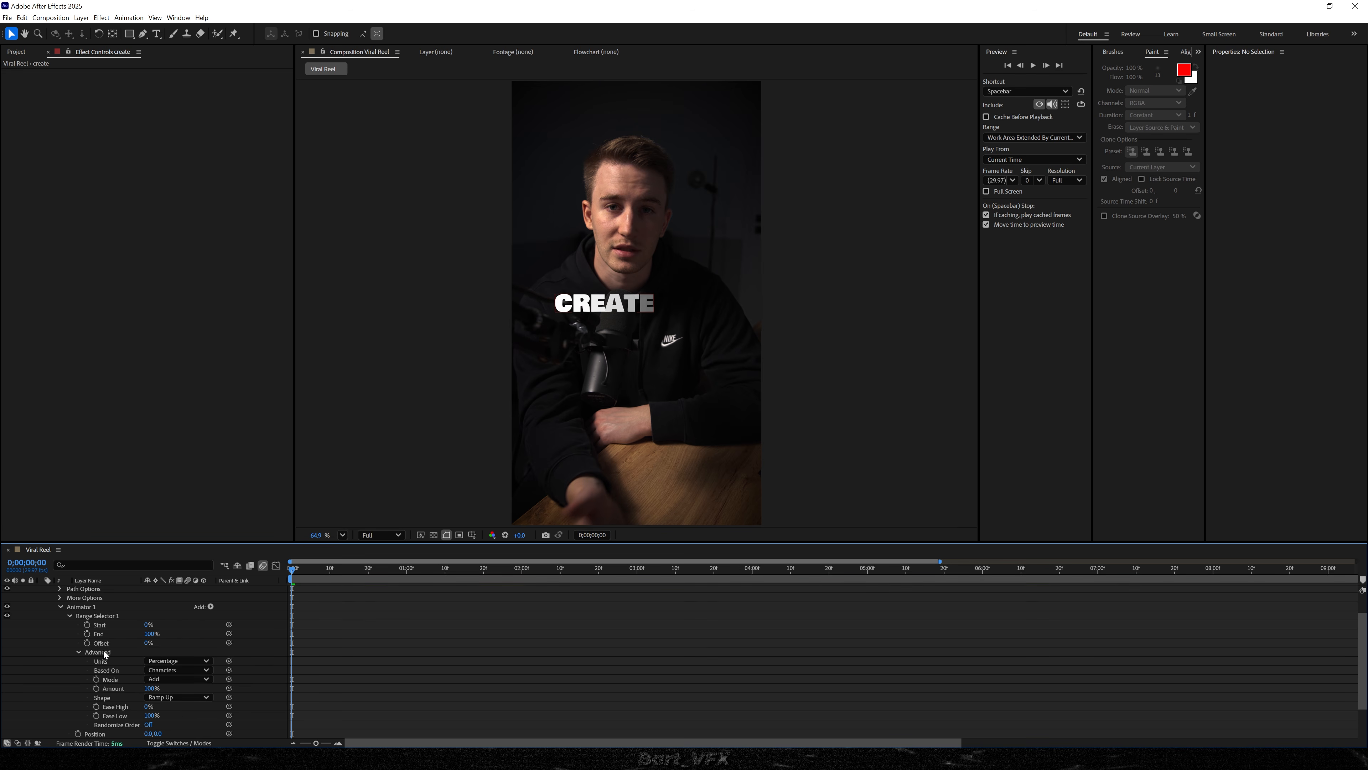
Keyframe the range selector's Offset from -100% at the start to 100% at about frame 12, and preview the reveal
click(115, 643)
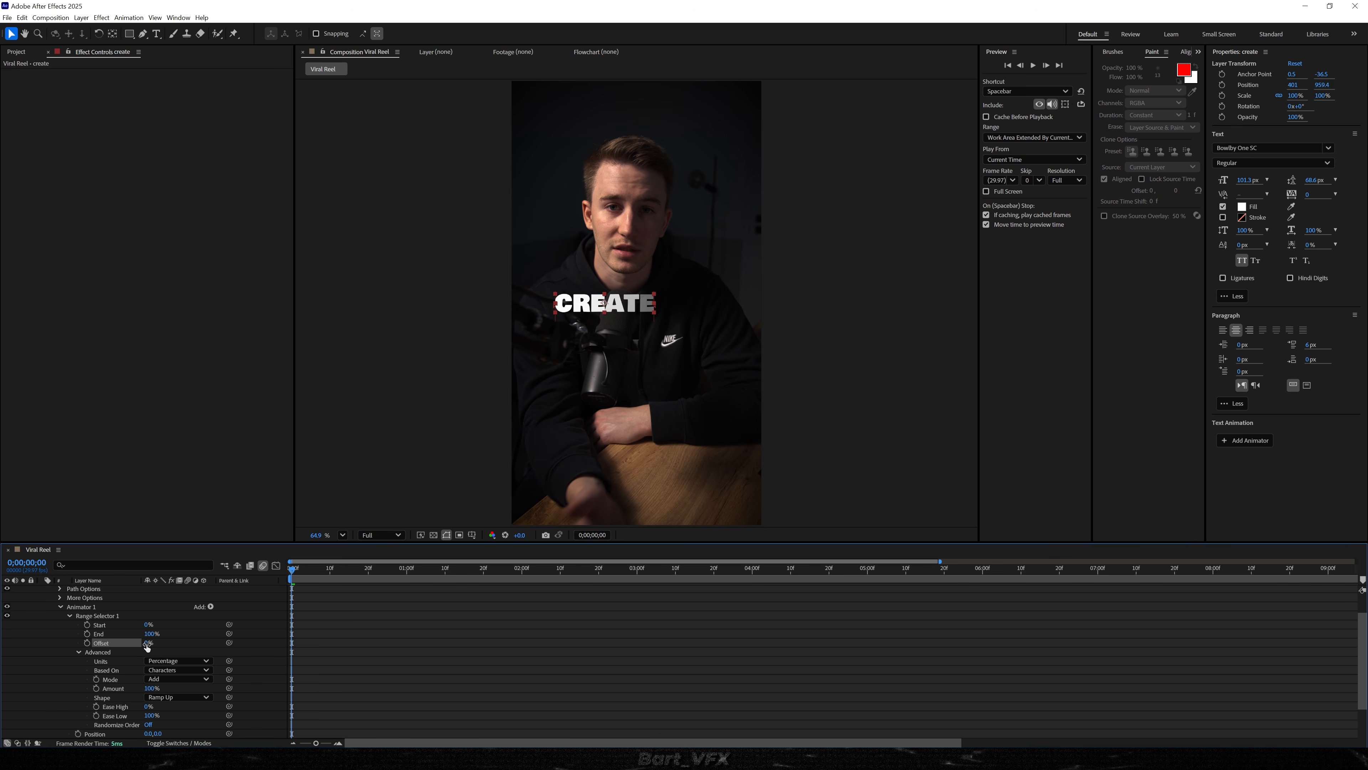
drag(147, 645, 40, 648)
click(87, 643)
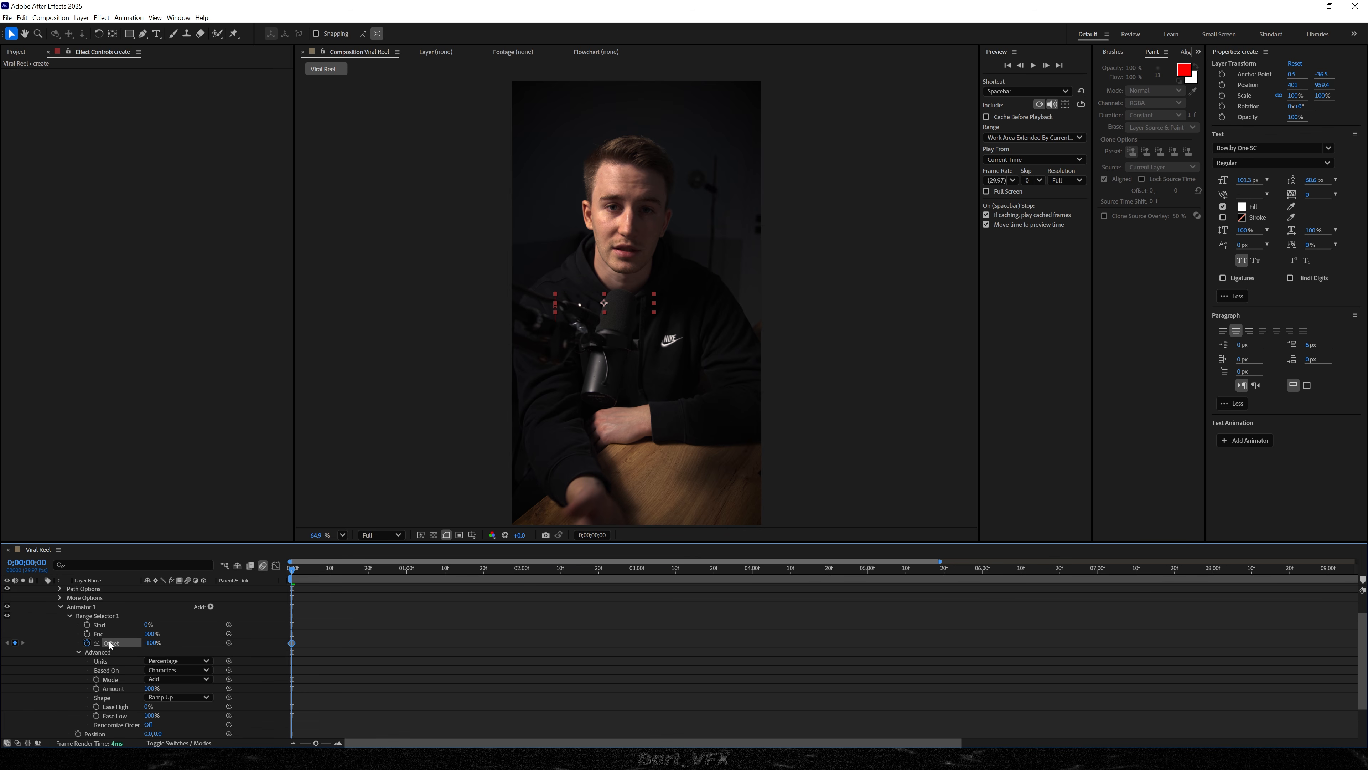
drag(299, 570, 337, 570)
drag(153, 643, 352, 641)
key(space)
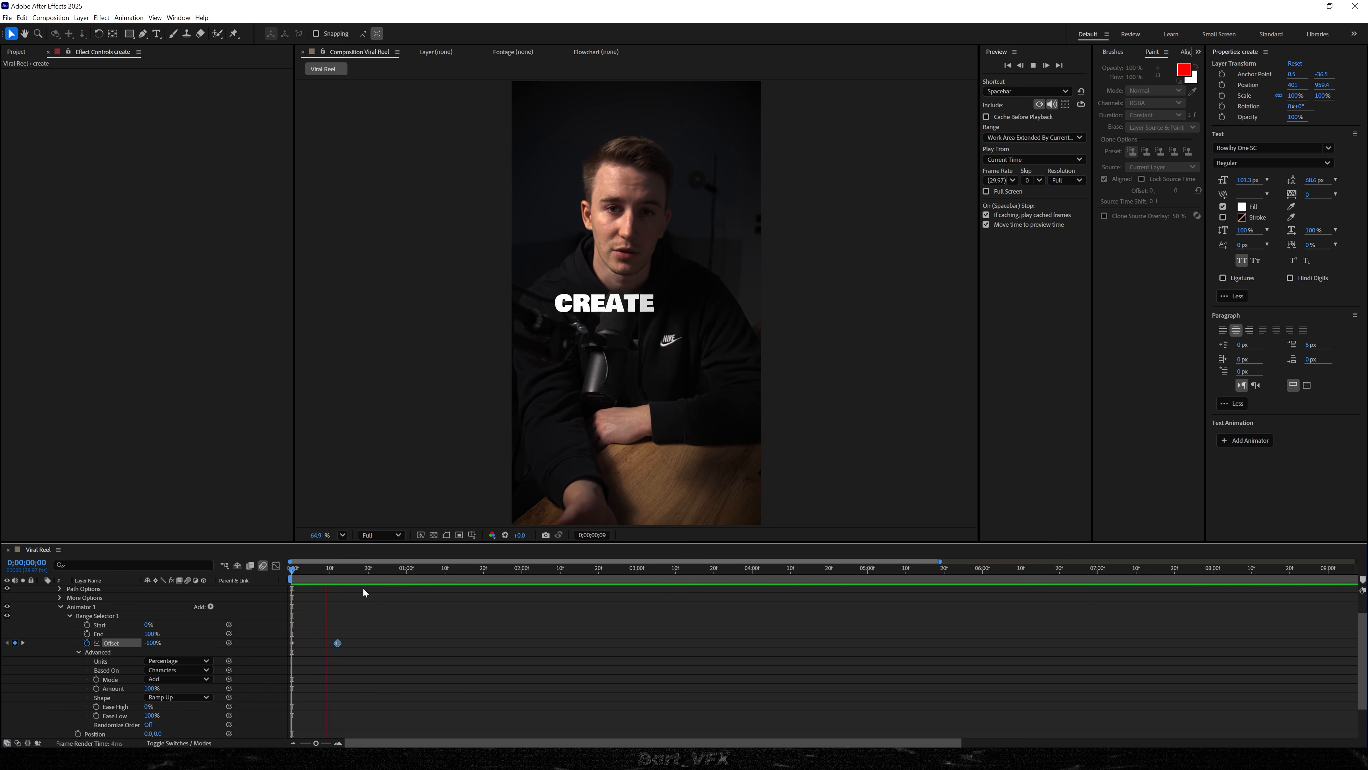
Move the ending Offset keyframe to about frame 27 and preview the slower reveal from the start
drag(337, 643, 383, 643)
key(Home)
key(space)
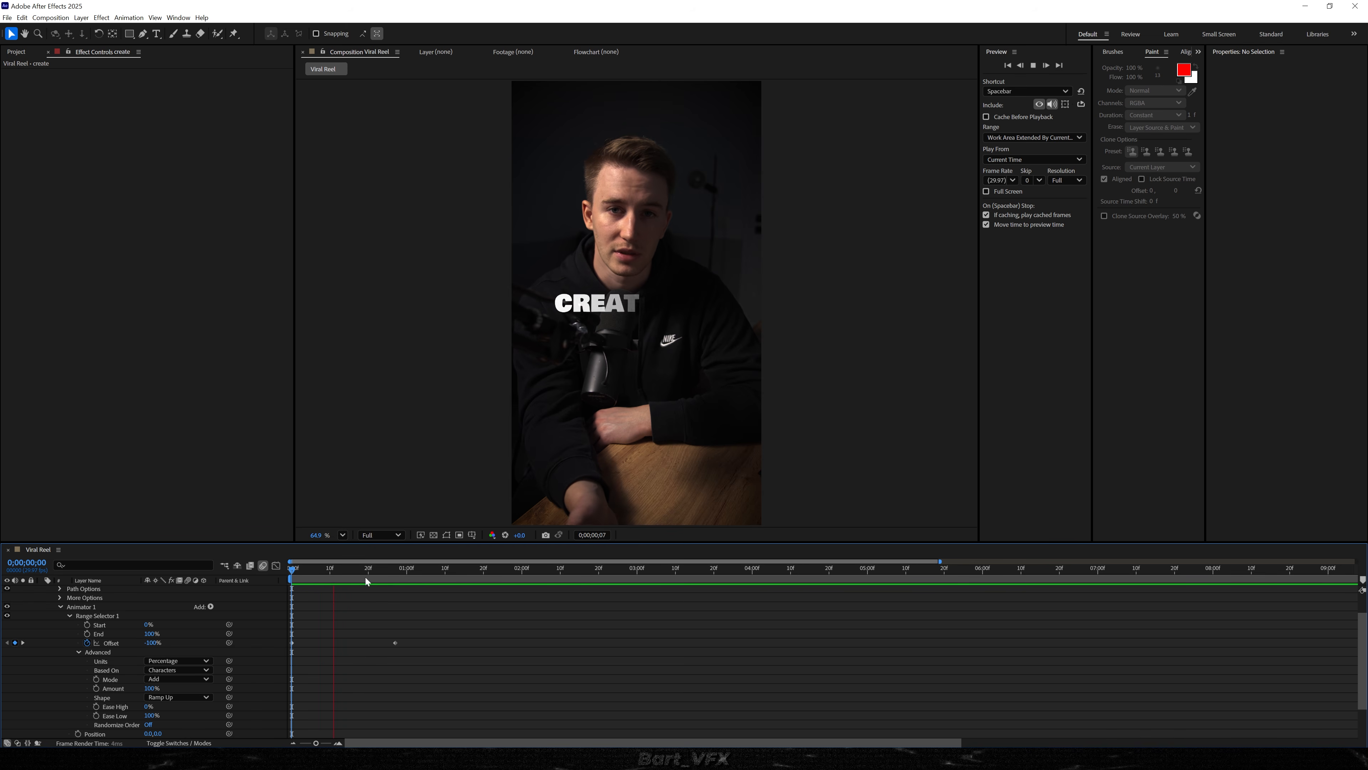
key(Home)
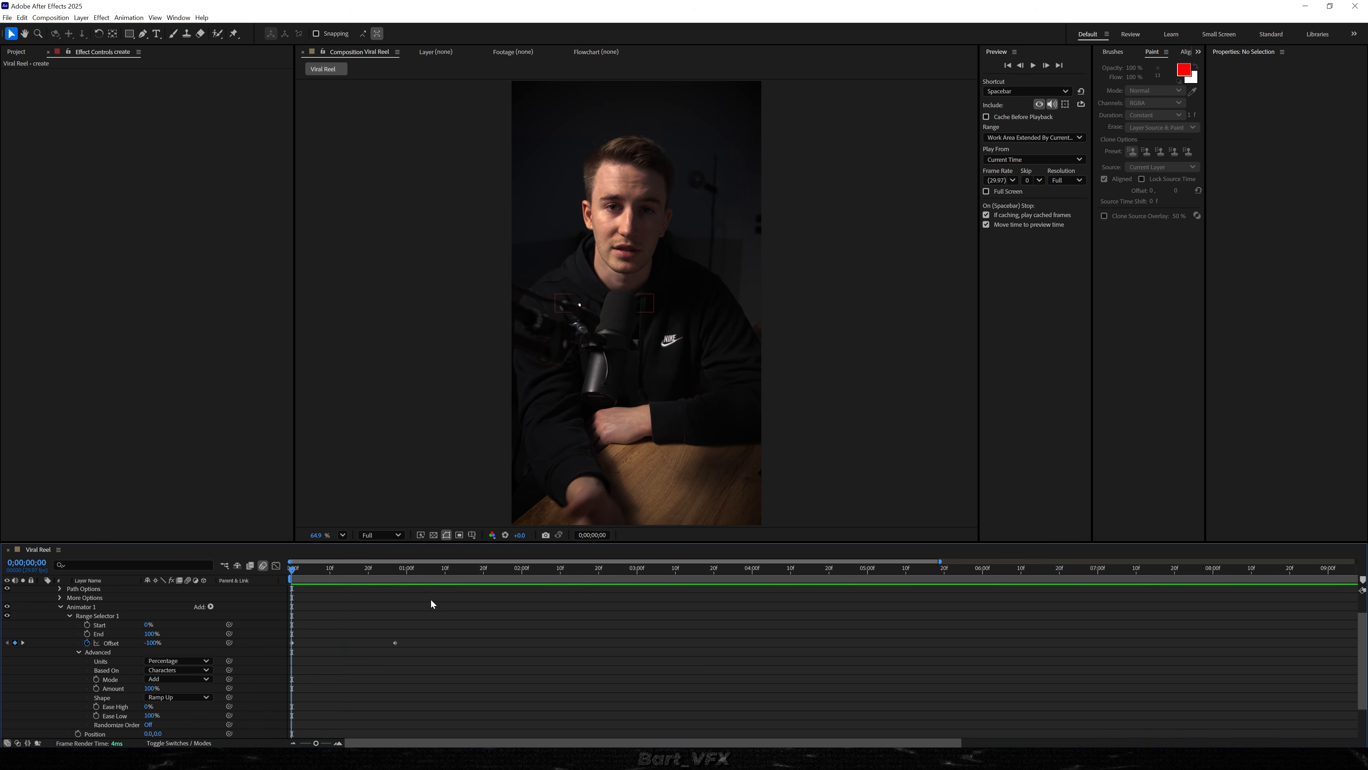
key(space)
Duplicate the create text layer and shift the copy to start at about 0;00;06;08 as a spare
scroll(359, 600, up, 1)
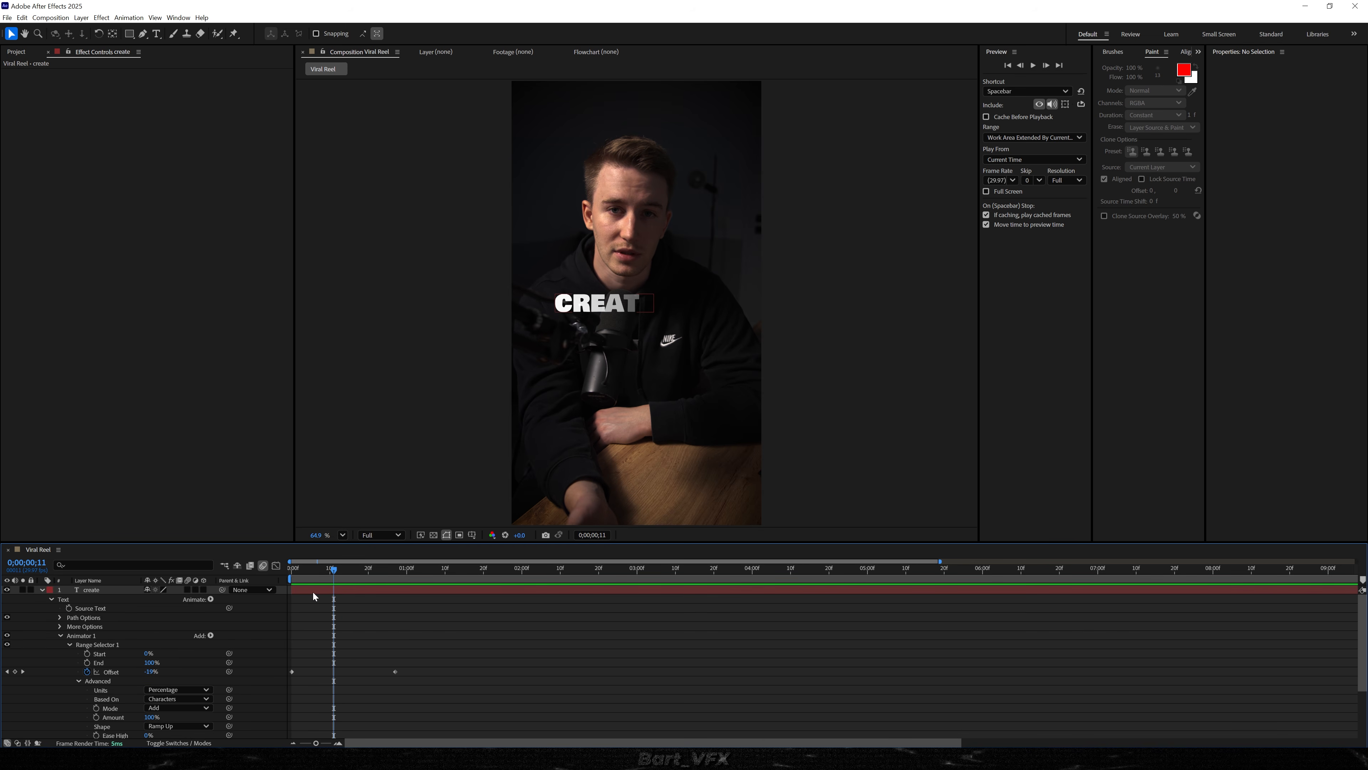
click(310, 592)
key(ctrl+d)
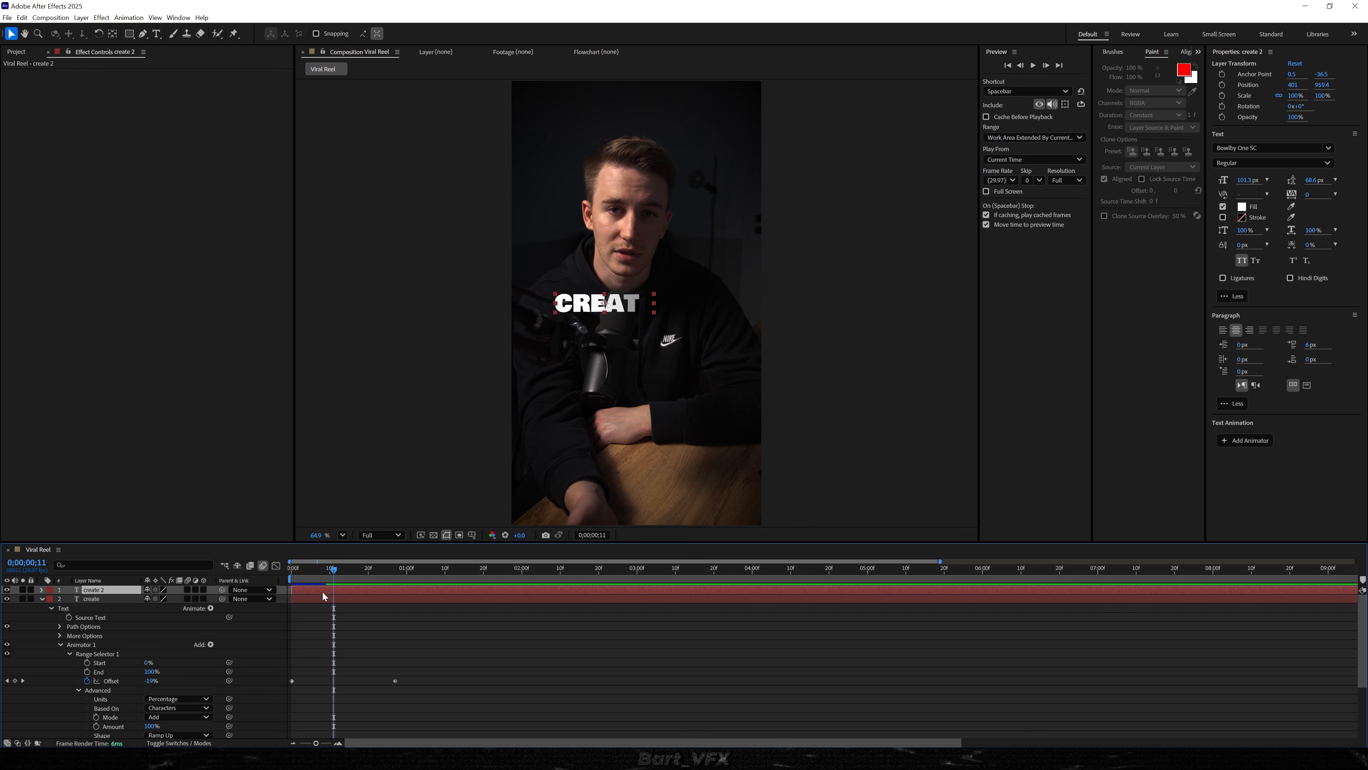
drag(307, 592, 991, 589)
Set the animator's Scale to 0% on the original create layer and preview the letters growing in
drag(299, 576, 342, 572)
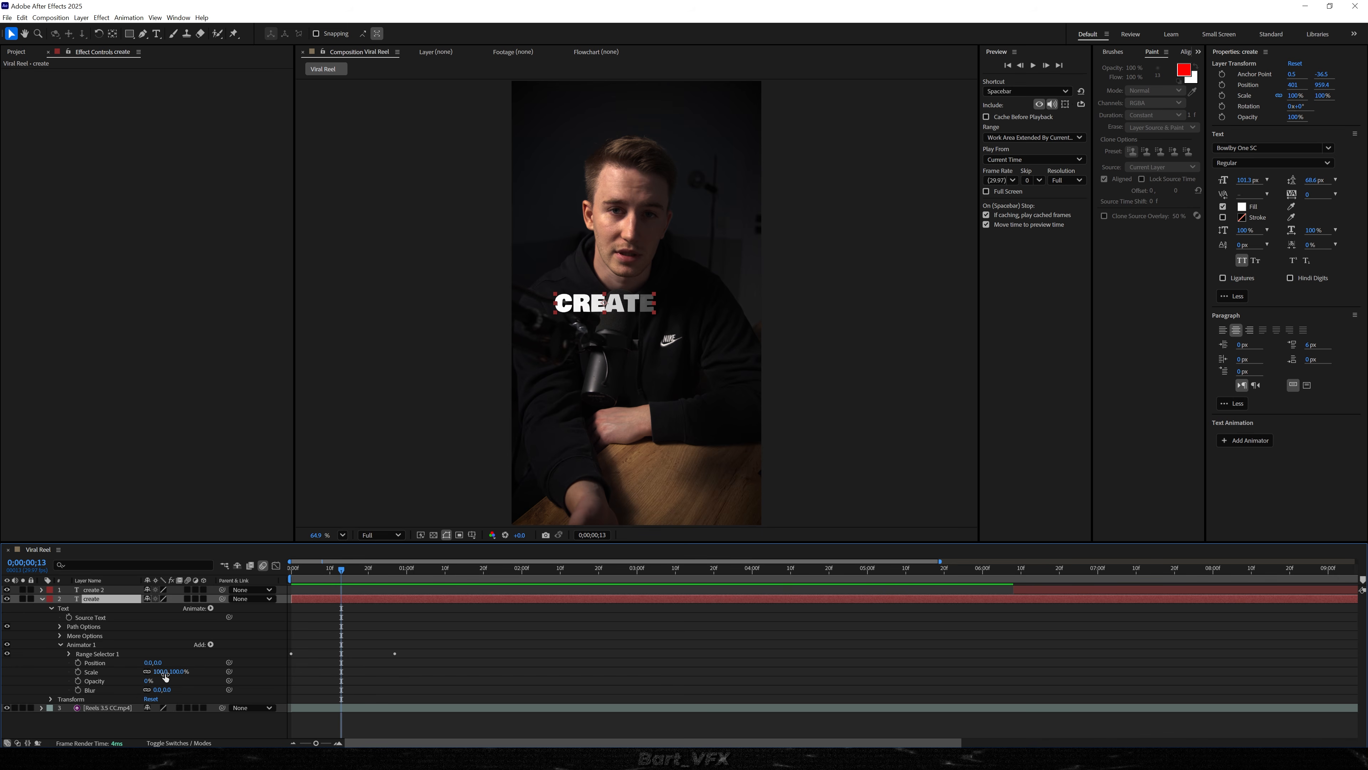
click(92, 674)
click(162, 670)
text(0)
key(Return)
click(357, 617)
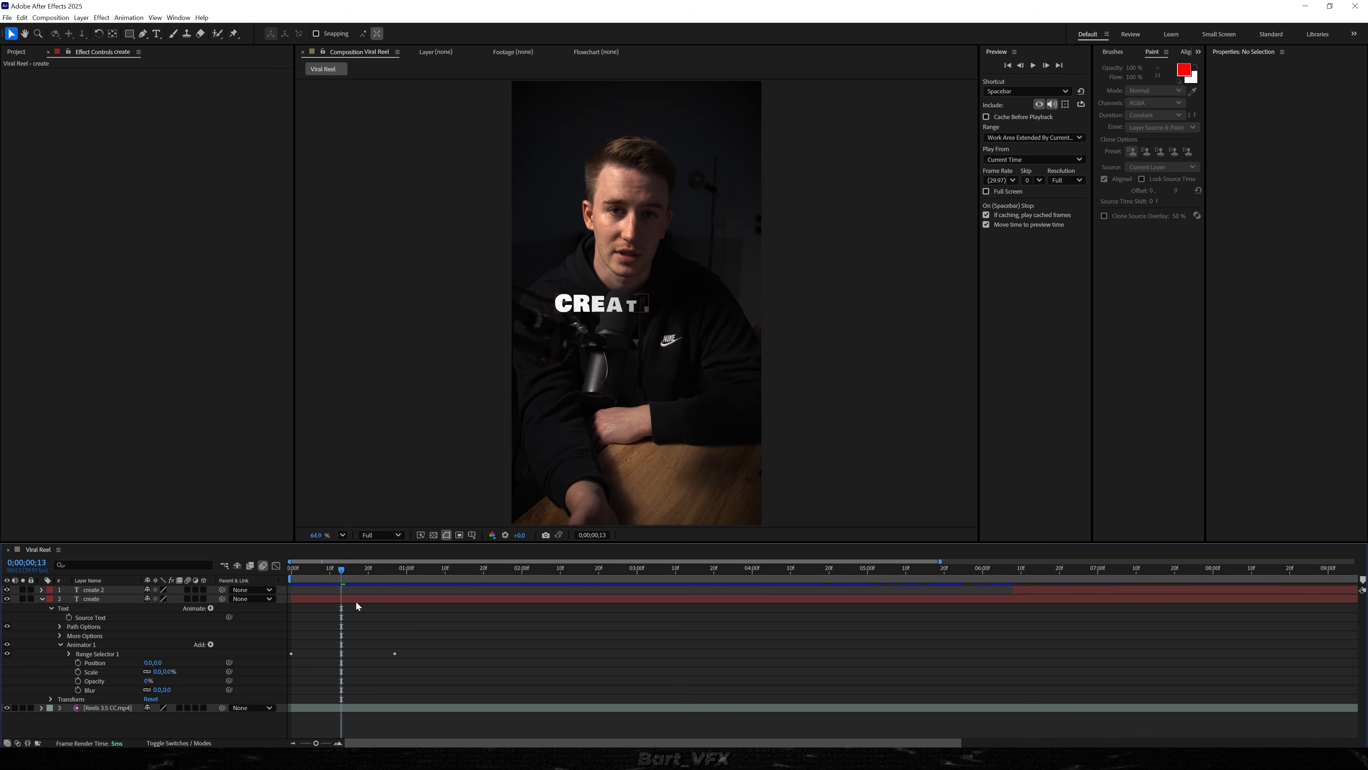
drag(342, 572, 199, 584)
key(space)
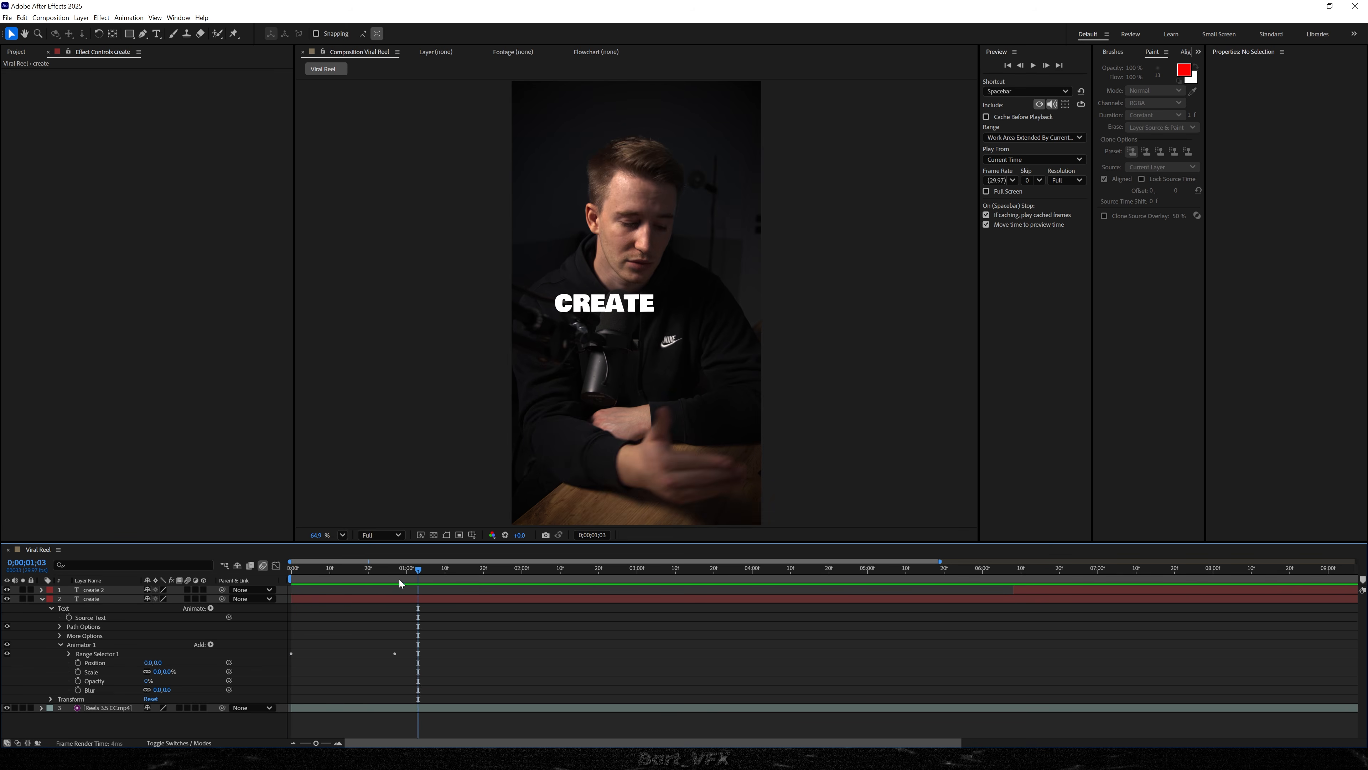
key(space)
Enable motion blur on both the create and create 2 layers and preview from the start
click(187, 599)
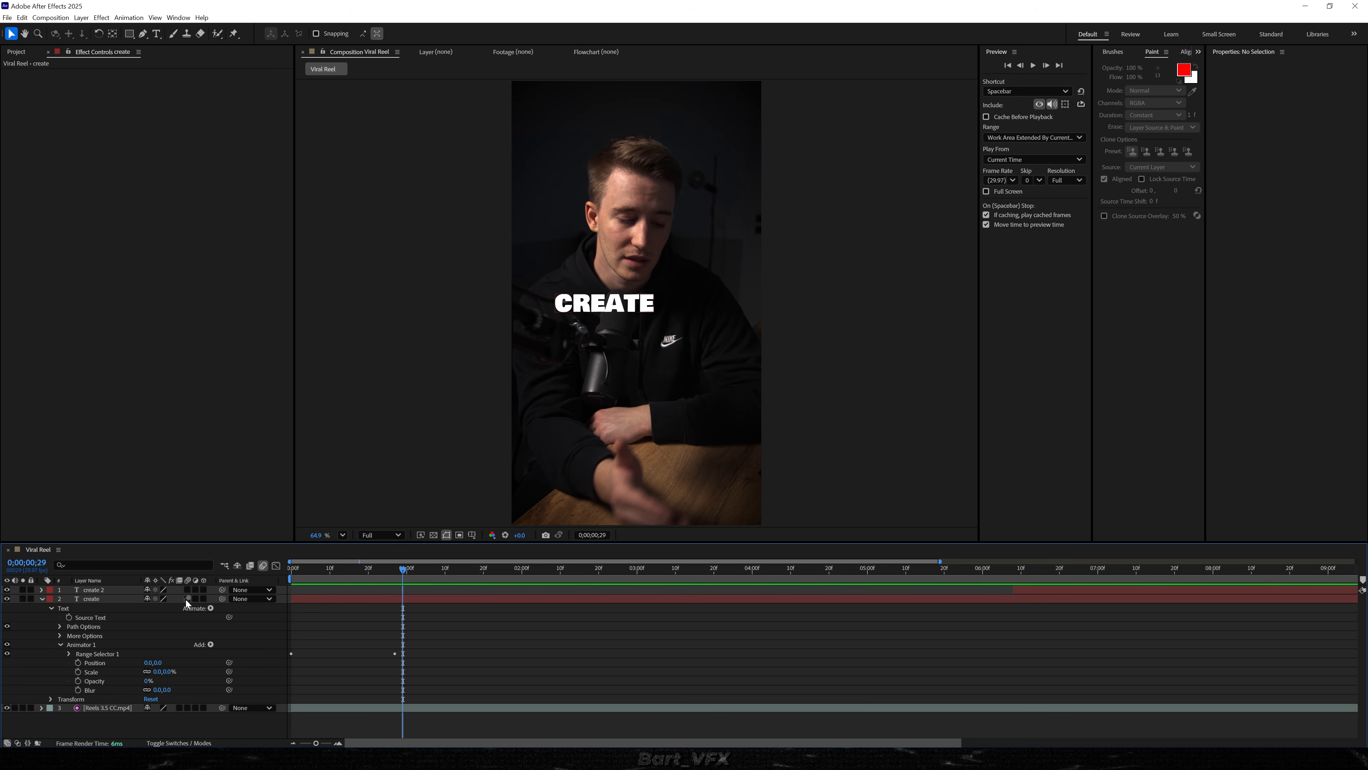
click(187, 590)
key(Home)
key(space)
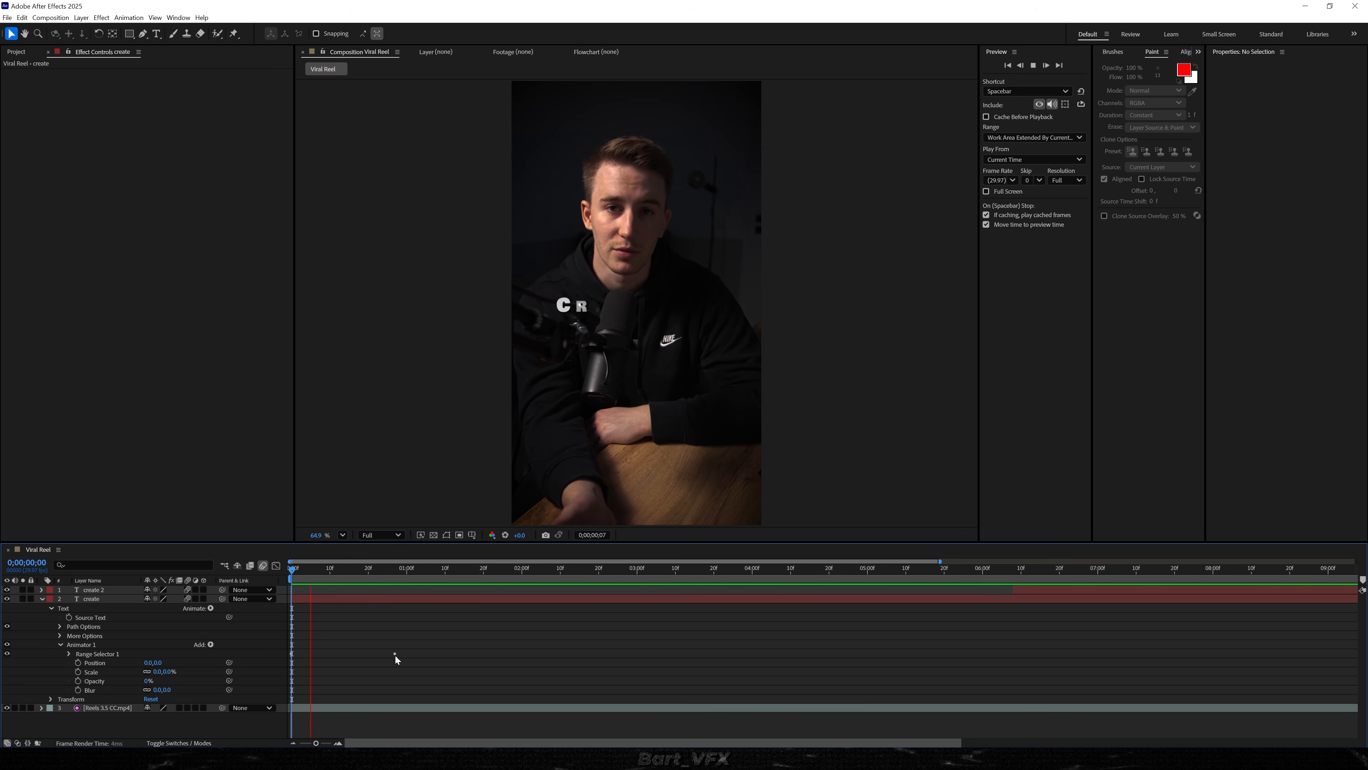
Reveal the create layer's keyframes, move the ending Offset keyframe to about frame 23, and preview the faster animation
click(376, 599)
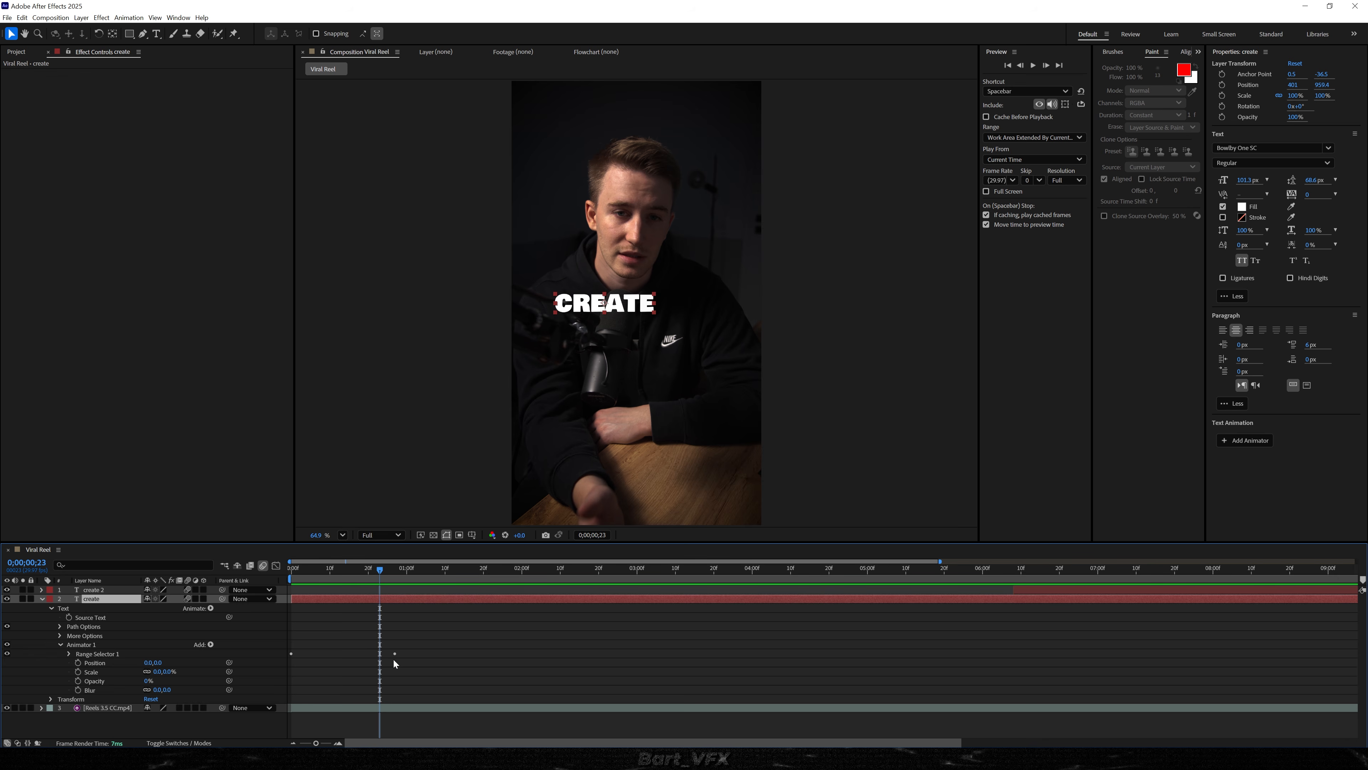
key(u)
drag(395, 618, 417, 572)
key(Home)
key(space)
Duplicate the create 2 layer and move the lower copy to start at about 0;00;00;18
click(304, 592)
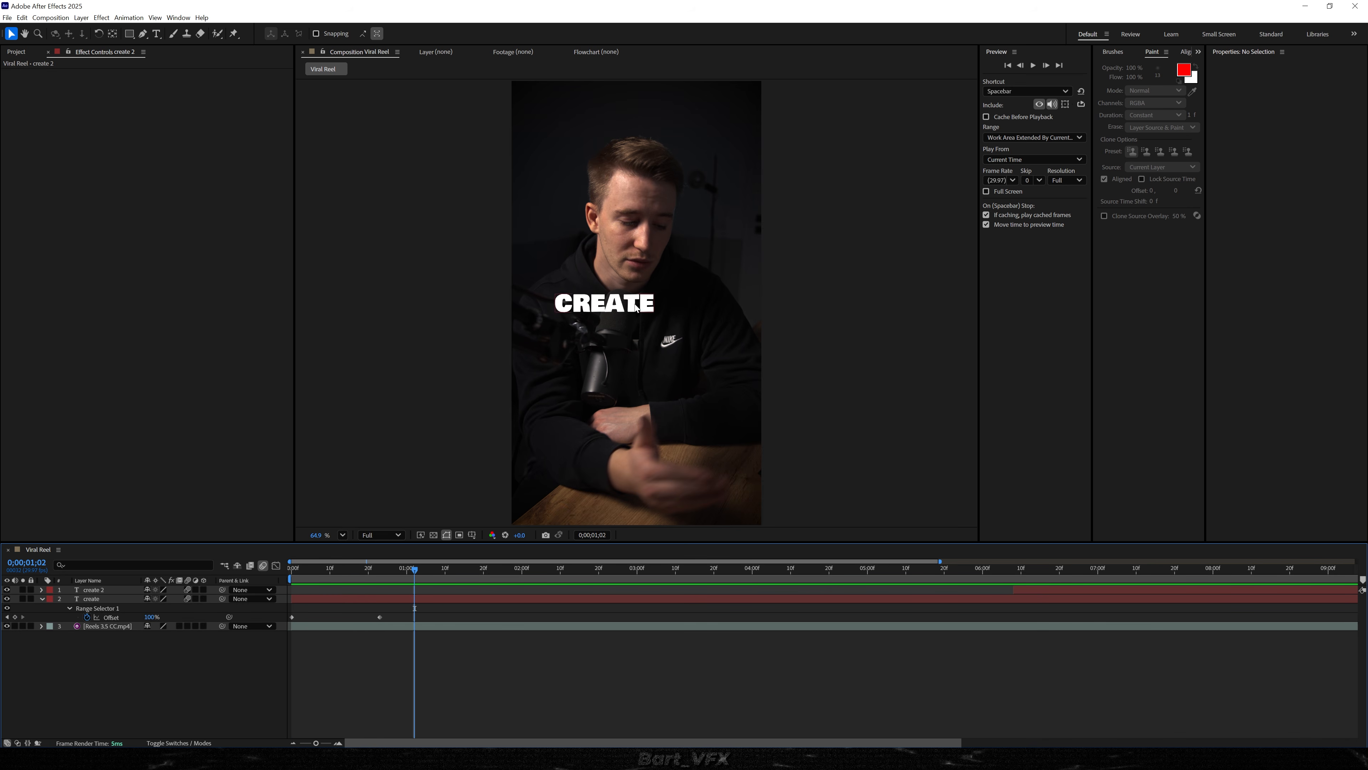
click(1021, 588)
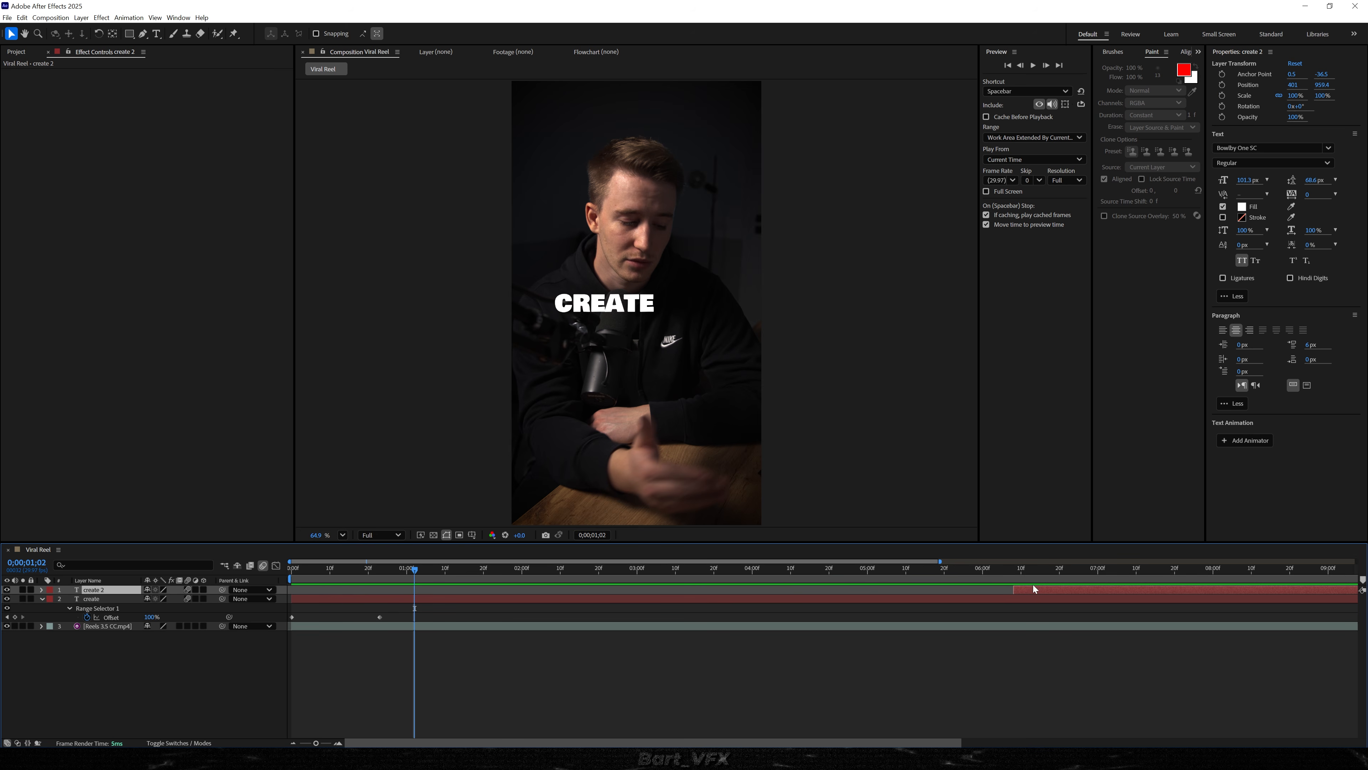
key(ctrl+d)
drag(1032, 596, 401, 605)
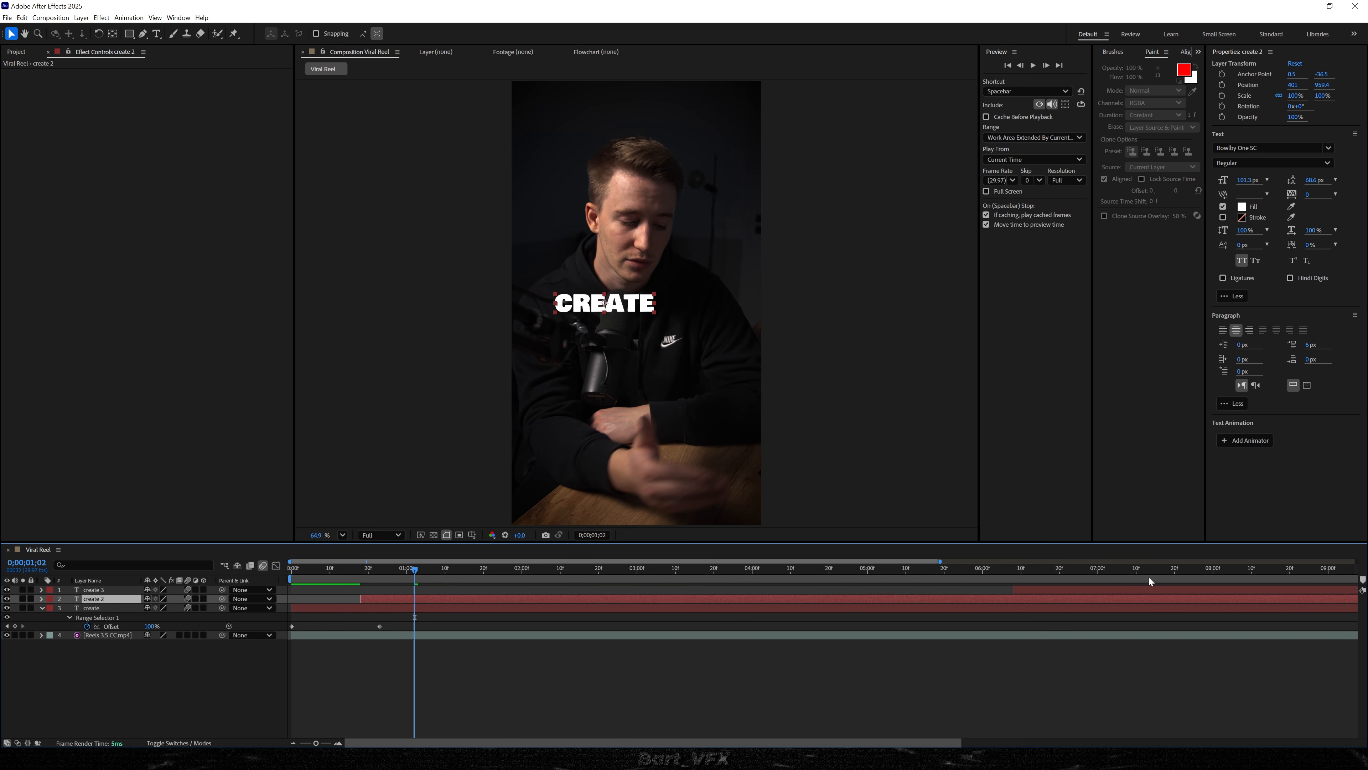
Place the create 2 text below CREATE in the composition and change its wording to "clean"
click(1070, 590)
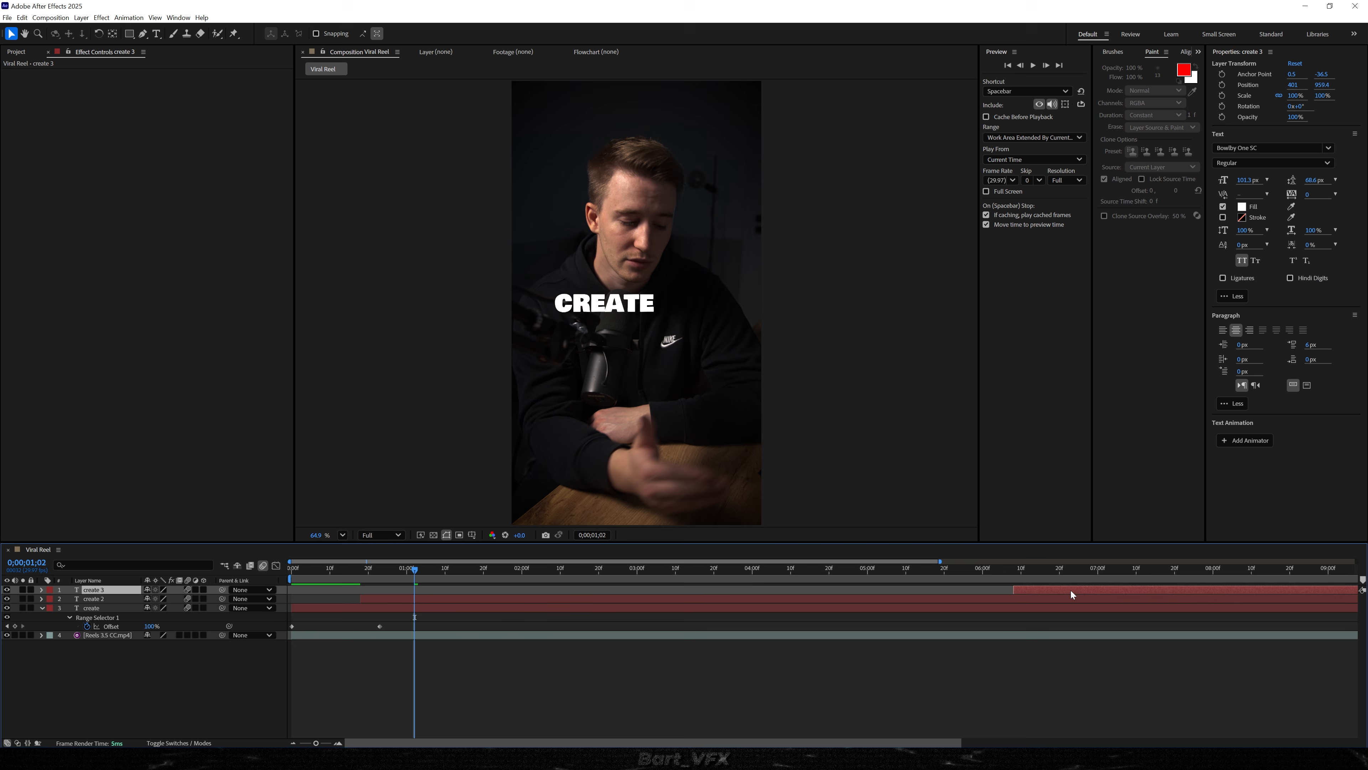
click(382, 602)
drag(617, 301, 620, 321)
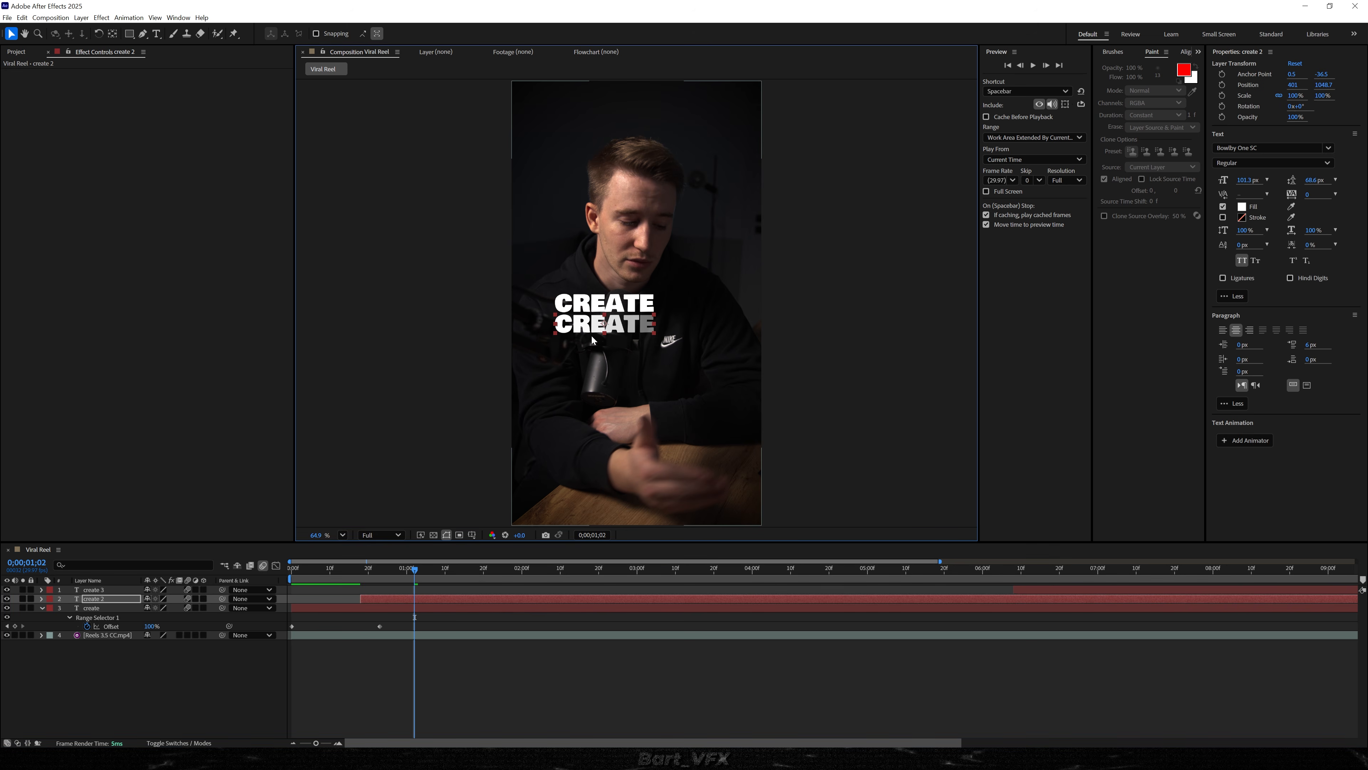
double_click(597, 326)
text(clean)
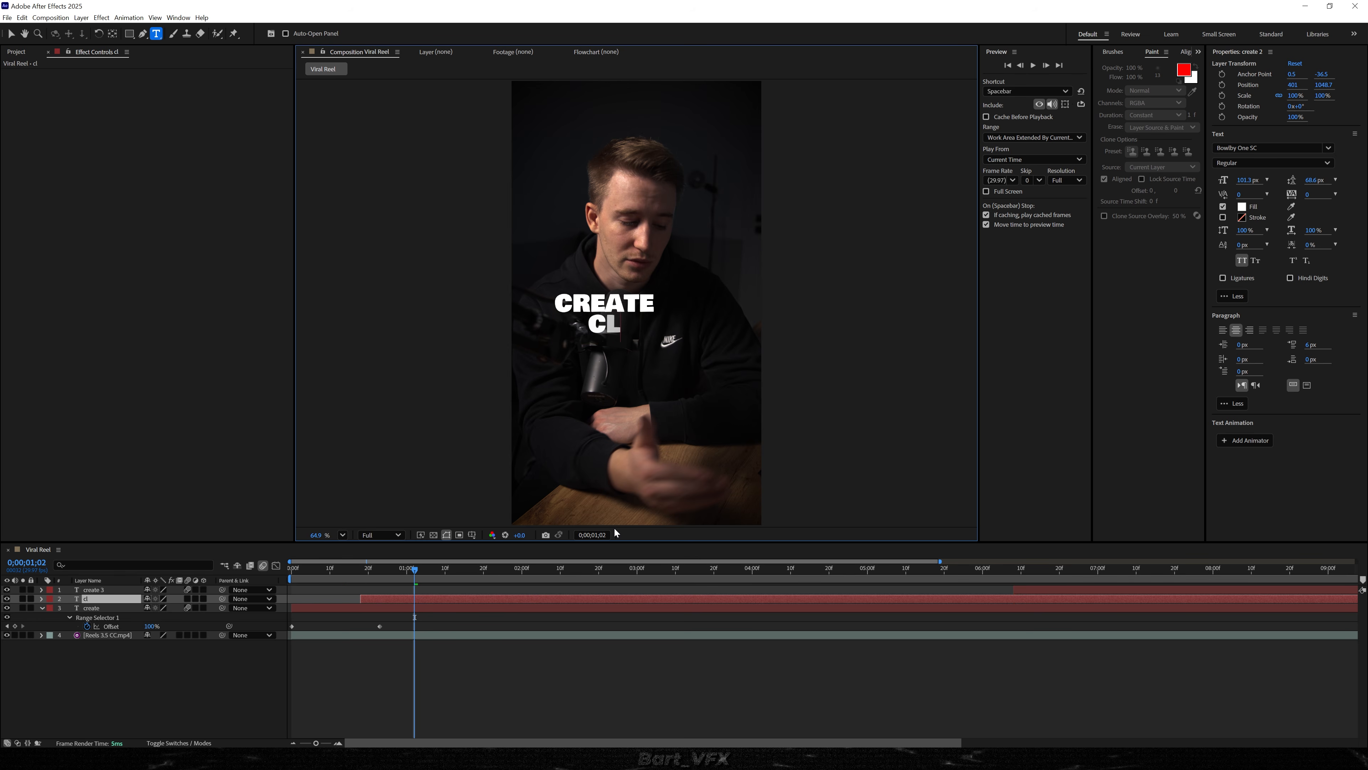
Enlarge the CLEAN text's font size to about 181 px
click(448, 595)
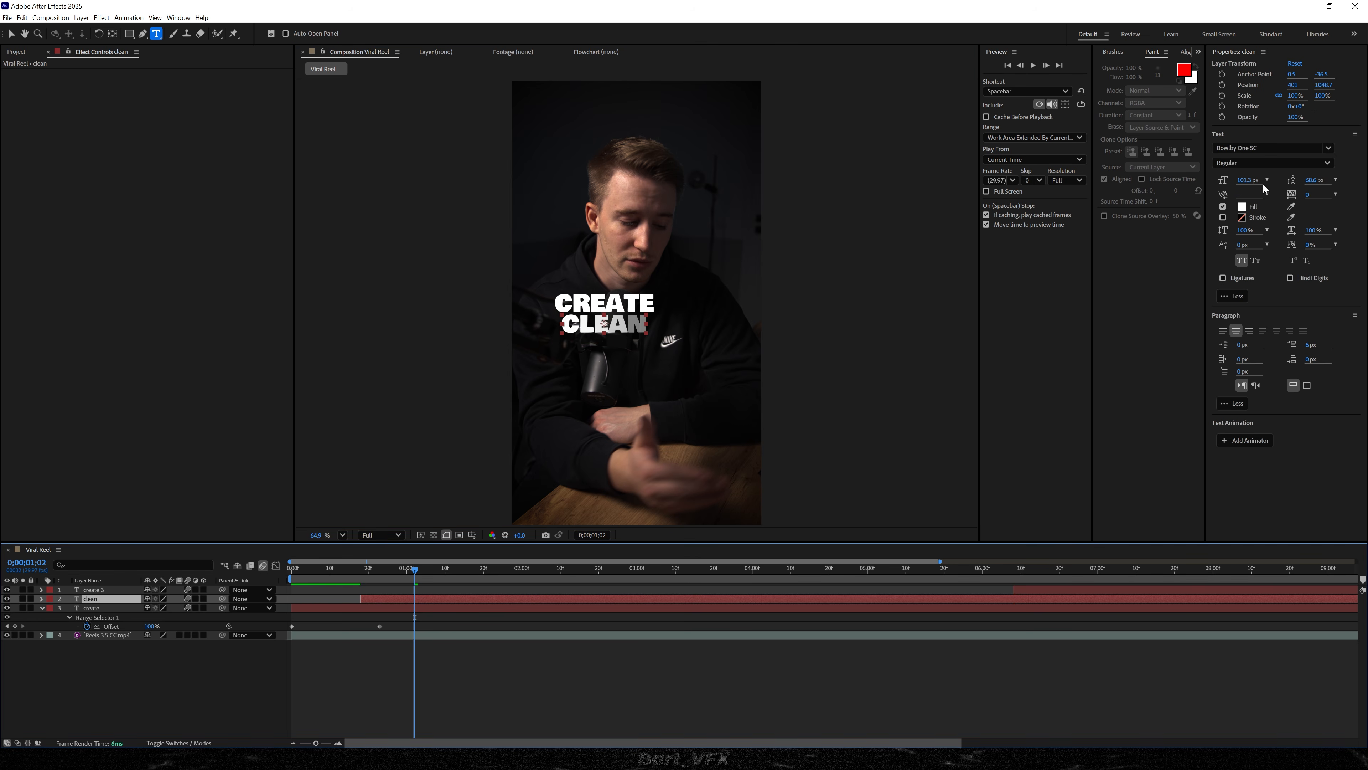
mouse_move(1249, 180)
mouse_down()
mouse_move(1273, 179)
mouse_move(1255, 204)
mouse_move(1258, 179)
mouse_move(1272, 179)
mouse_up()
click(648, 715)
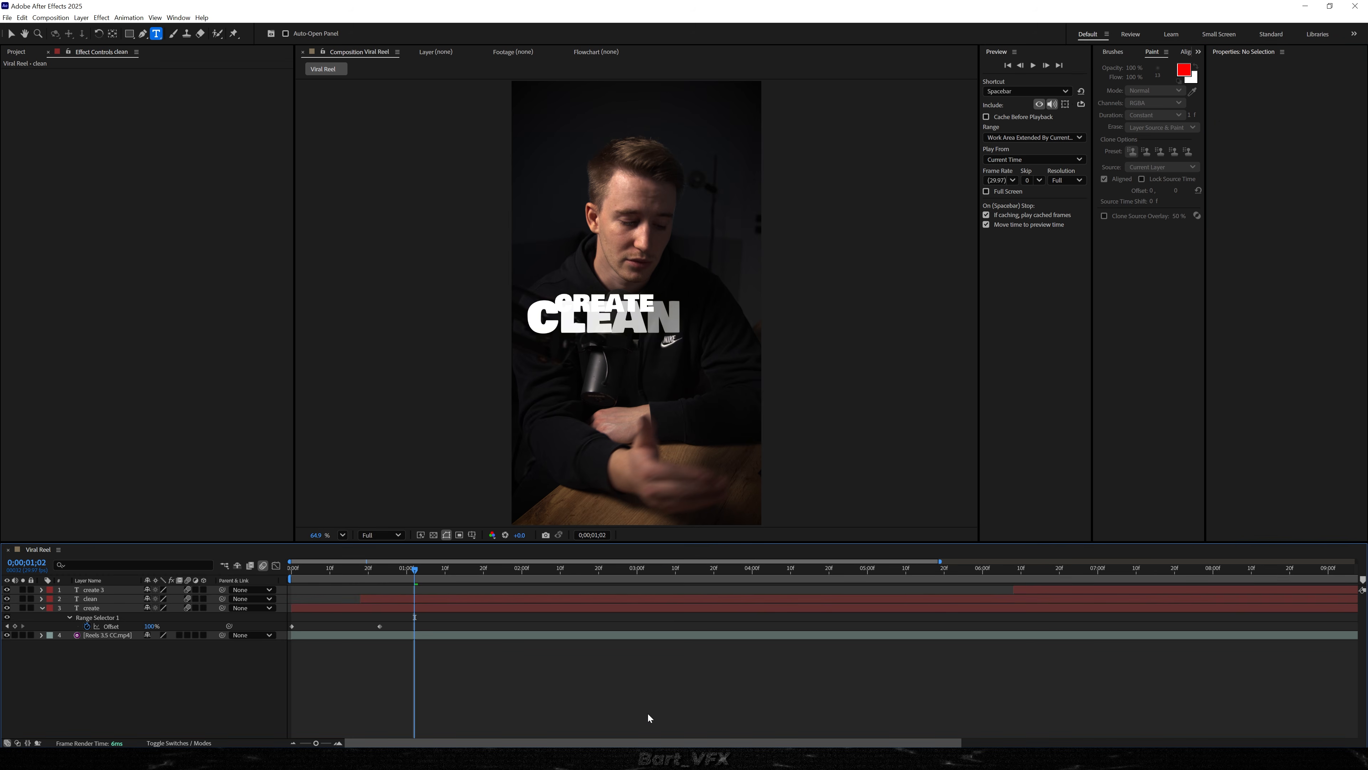
Center the clean layer's anchor point and position the text directly beneath CREATE with their starting edges aligned
click(398, 599)
key(ctrl+alt+Home)
key(ctrl+Home)
key(v)
drag(604, 300, 615, 358)
scroll(602, 321, up, 5)
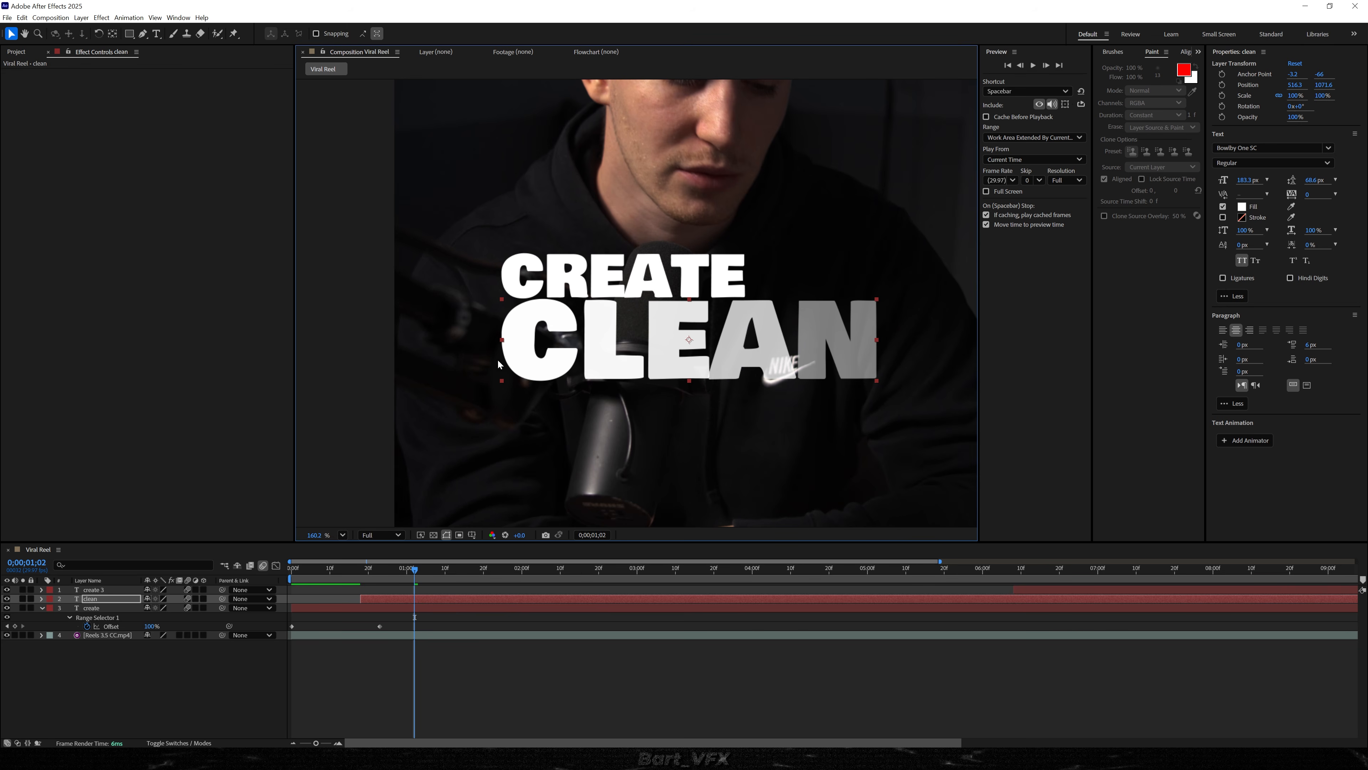
Draw a rectangular mask on the clean layer around the CREATE text, extending slightly over the upper edge of CLEAN
drag(439, 567, 482, 558)
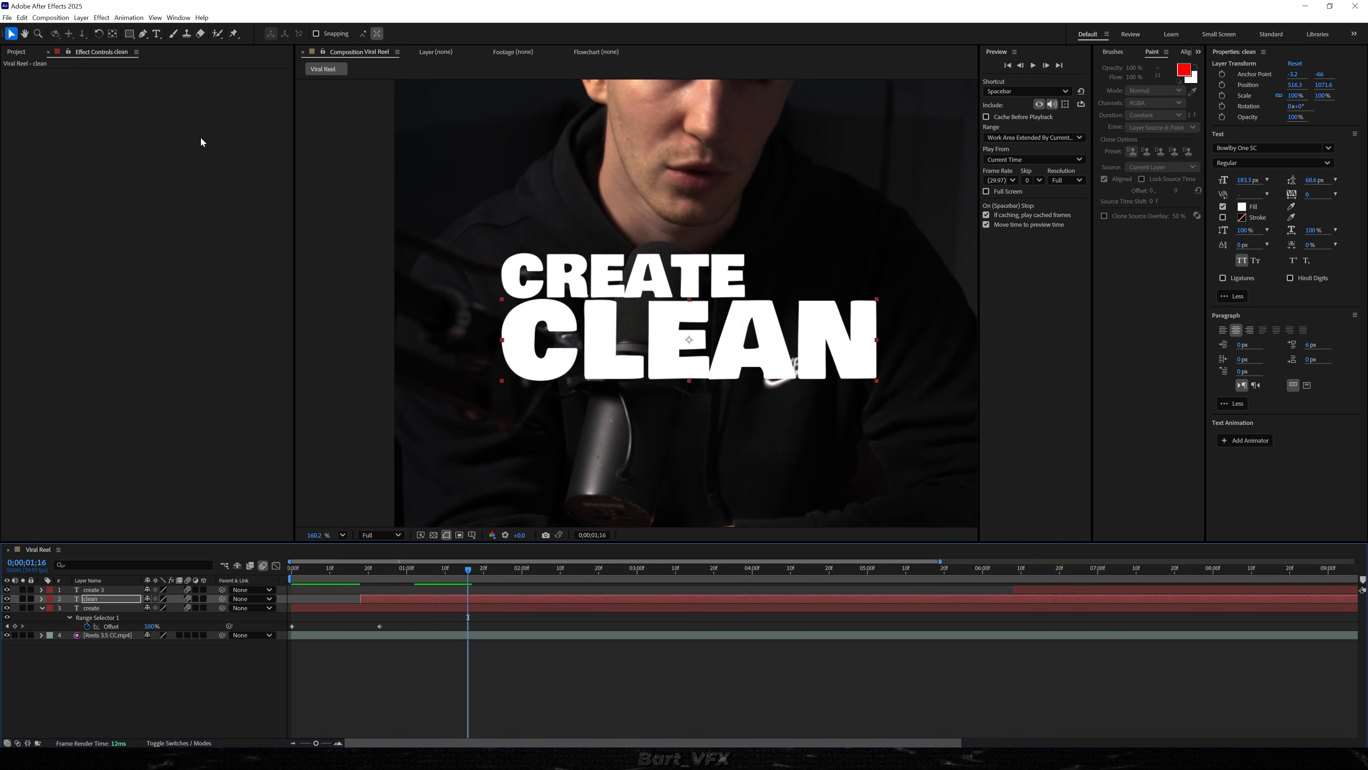
click(129, 33)
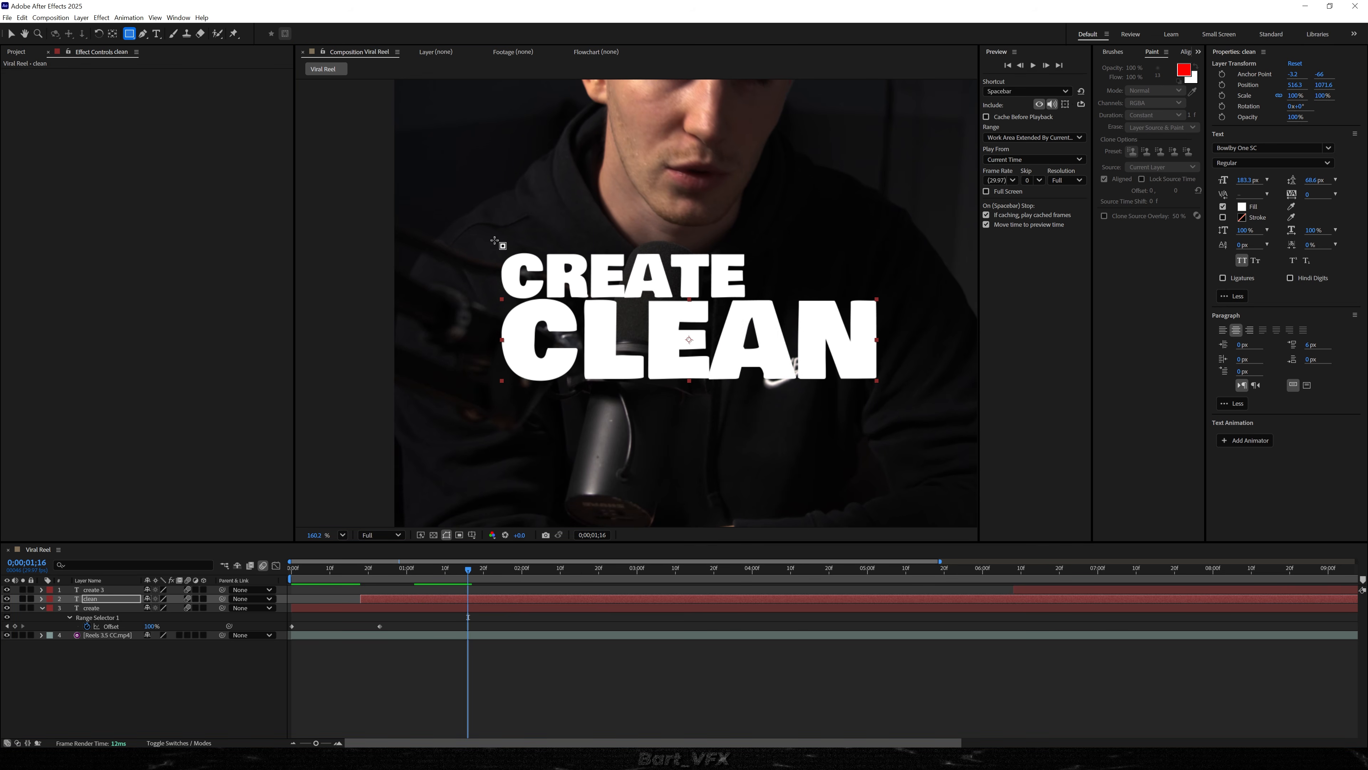
click(96, 600)
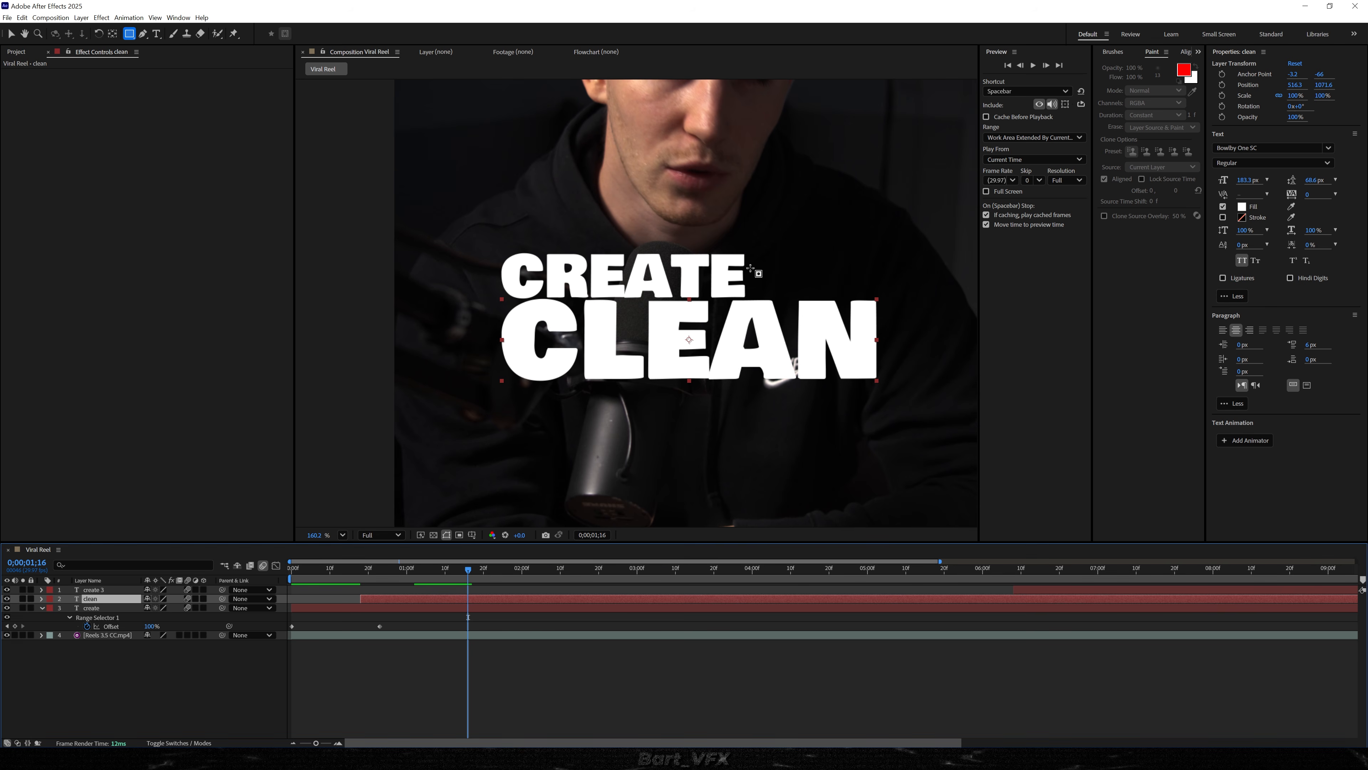
mouse_move(496, 235)
mouse_down()
mouse_move(649, 309)
mouse_move(754, 305)
mouse_up()
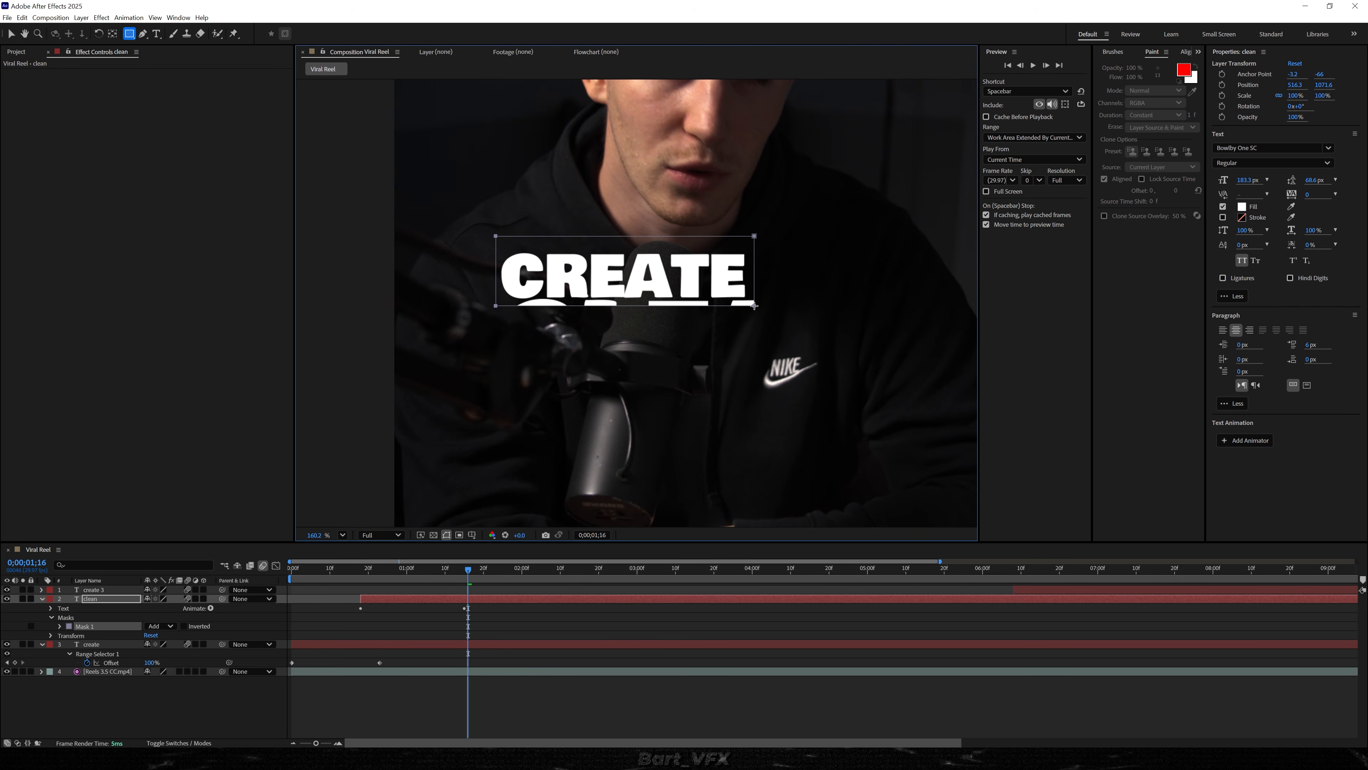
Invert the clean layer's mask and set its feather to 31 px
key(f)
drag(156, 616, 173, 616)
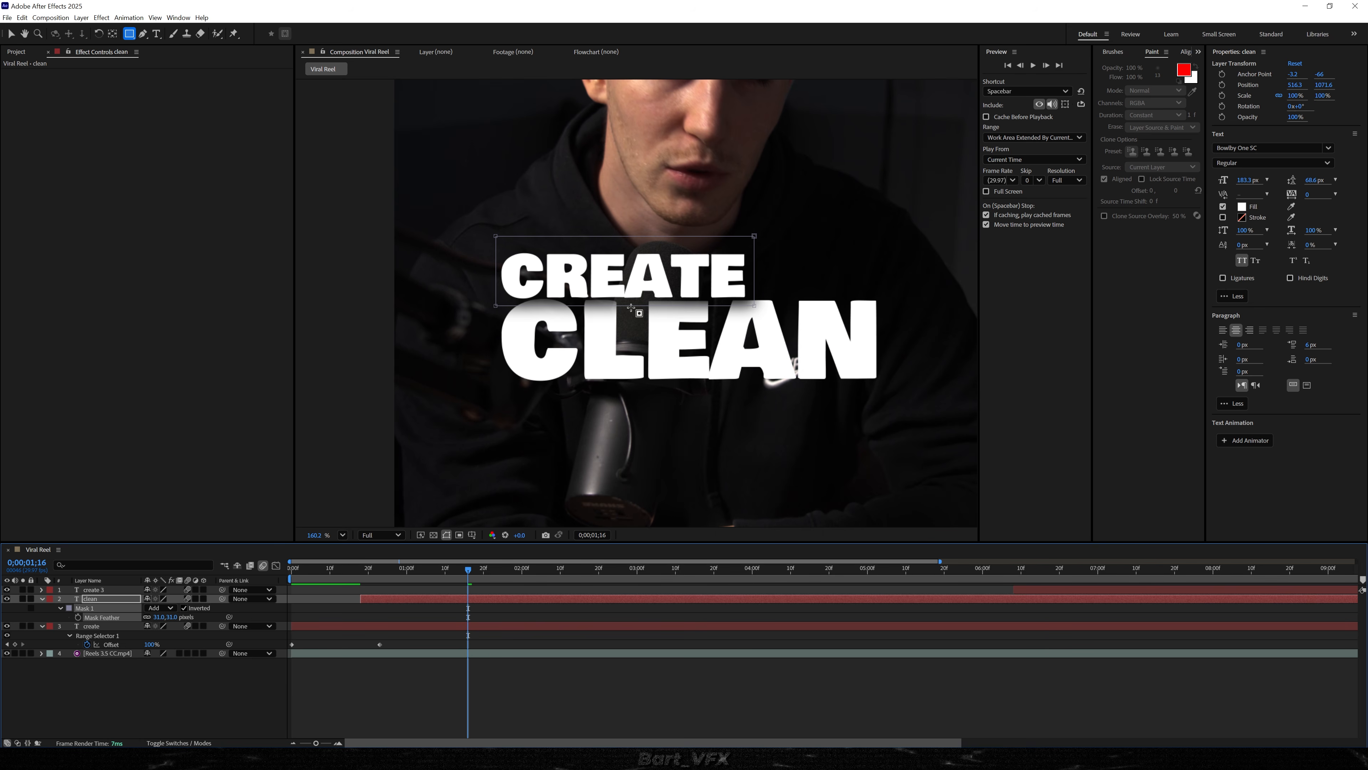
click(681, 345)
key(v)
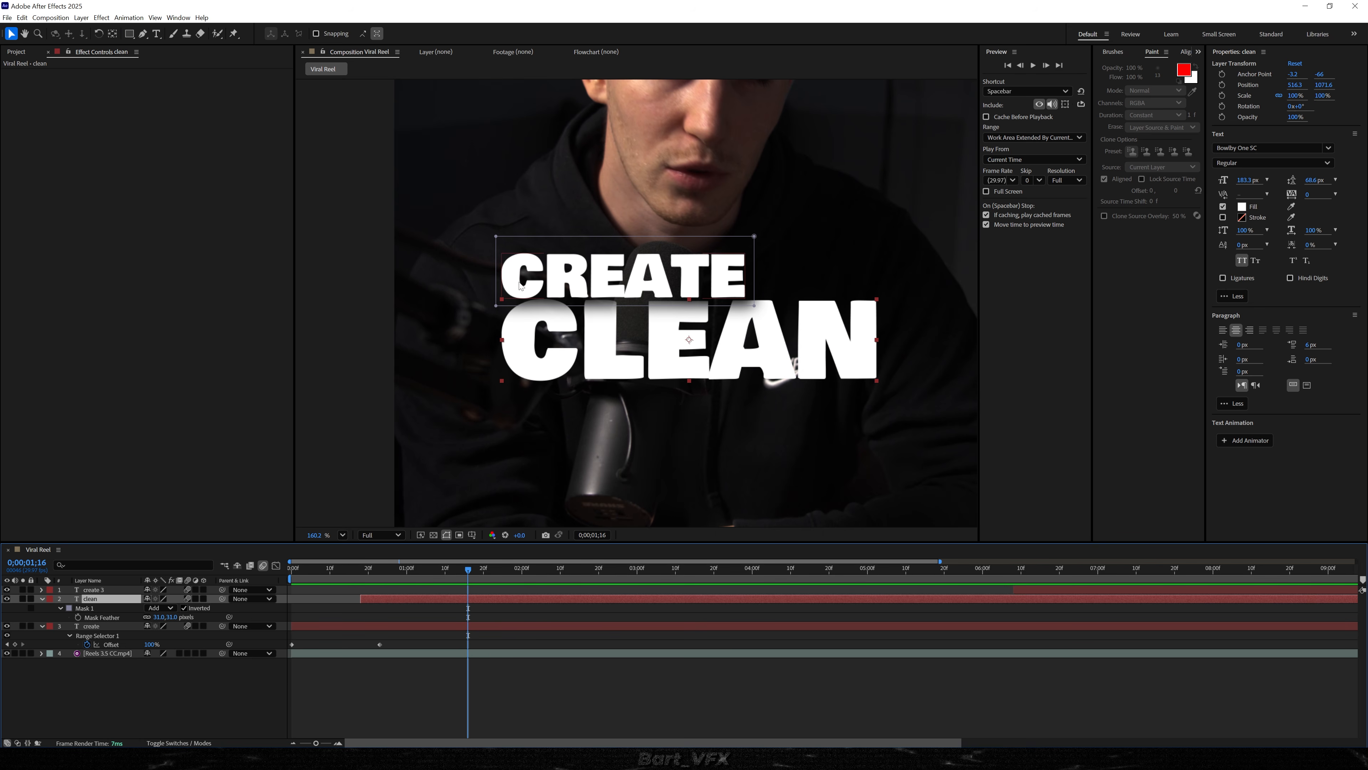
click(558, 718)
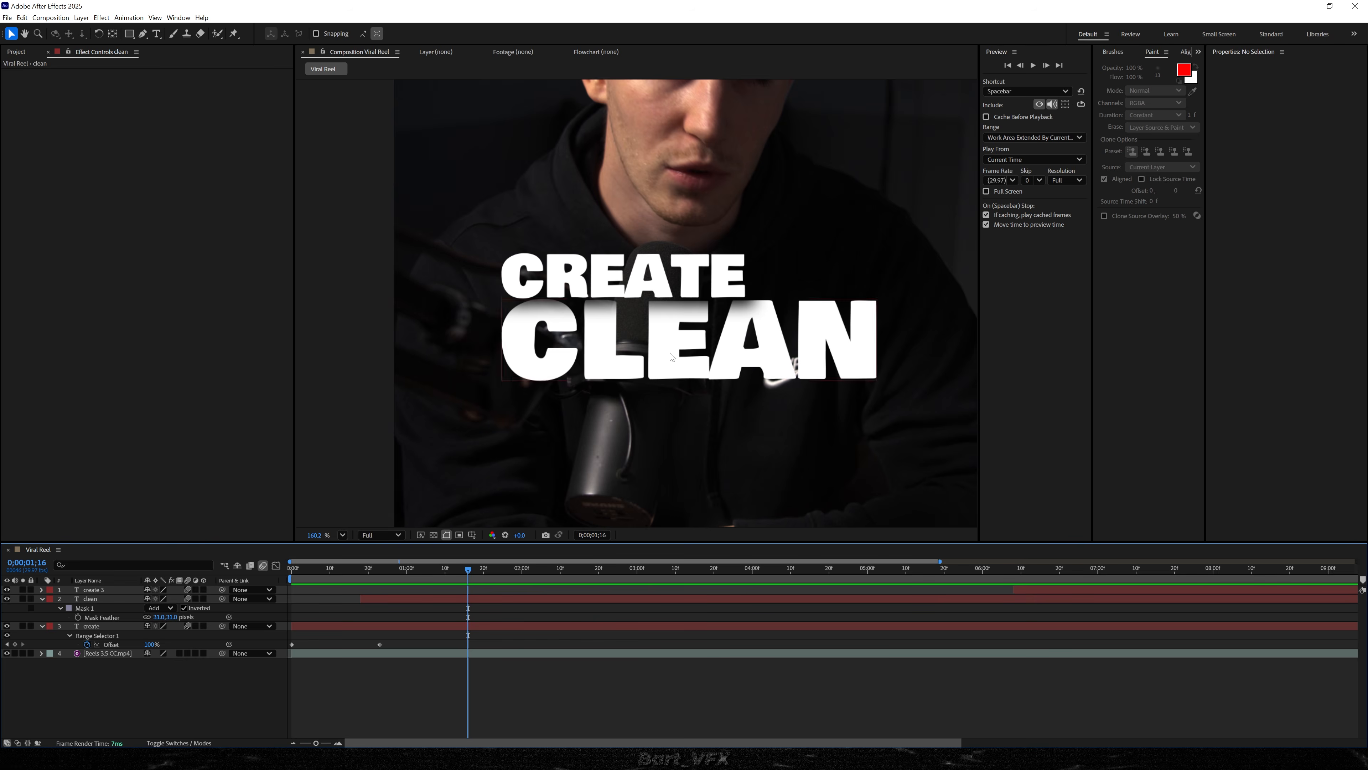
Reframe the composition around the text and play the opening to check how CLEAN appears beneath CREATE
scroll(682, 409, down, 3)
drag(647, 416, 626, 389)
scroll(636, 373, up, 2)
click(488, 397)
key(Page_Up)
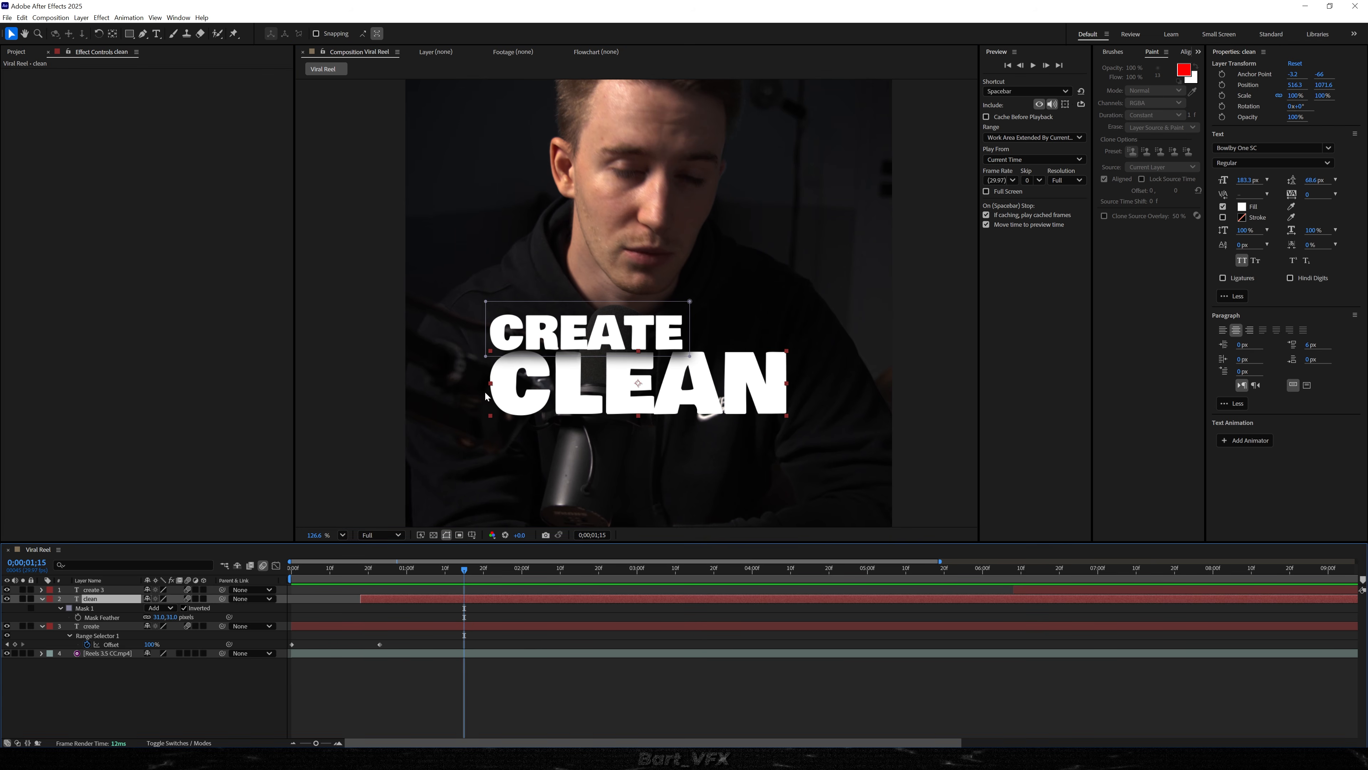
click(303, 567)
key(space)
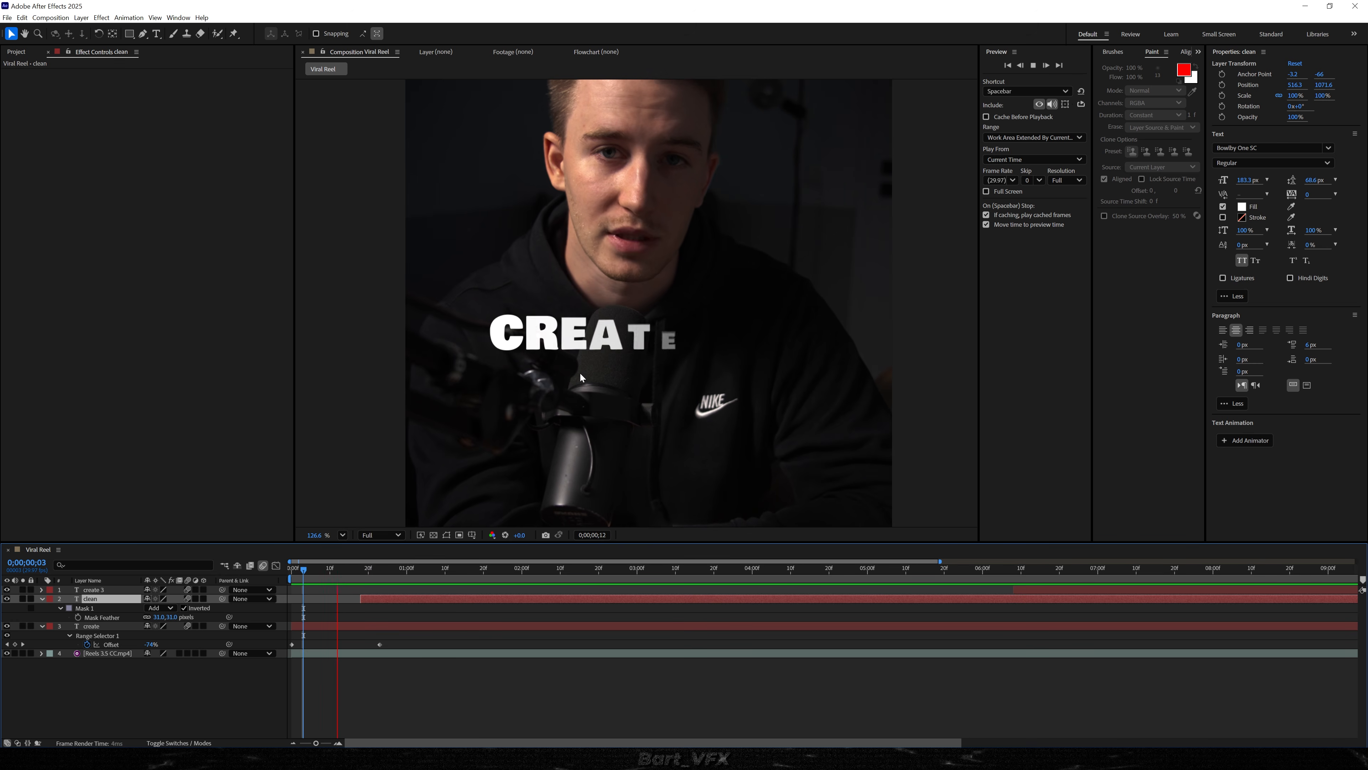
key(space)
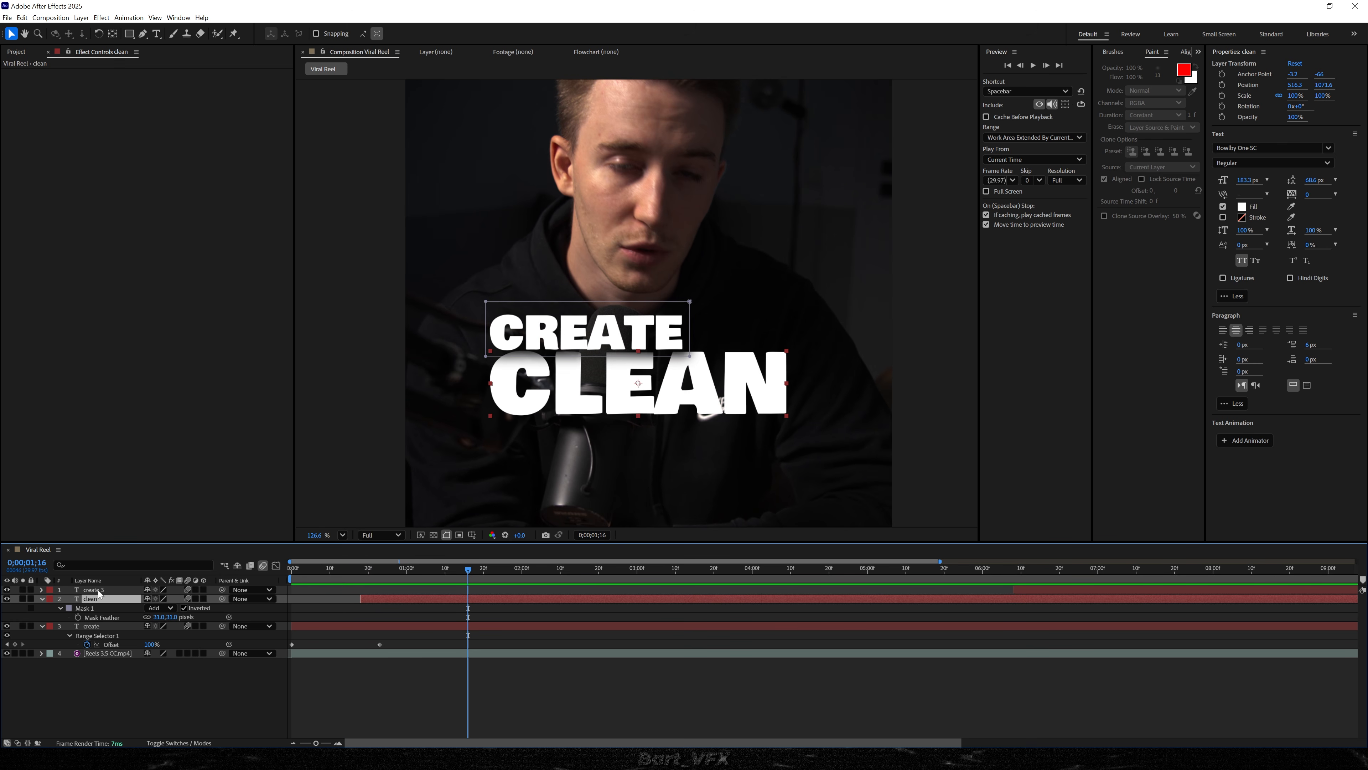
Set the position of the clean layer's text Animator 1 to 0, -50
click(42, 599)
click(42, 599)
click(52, 617)
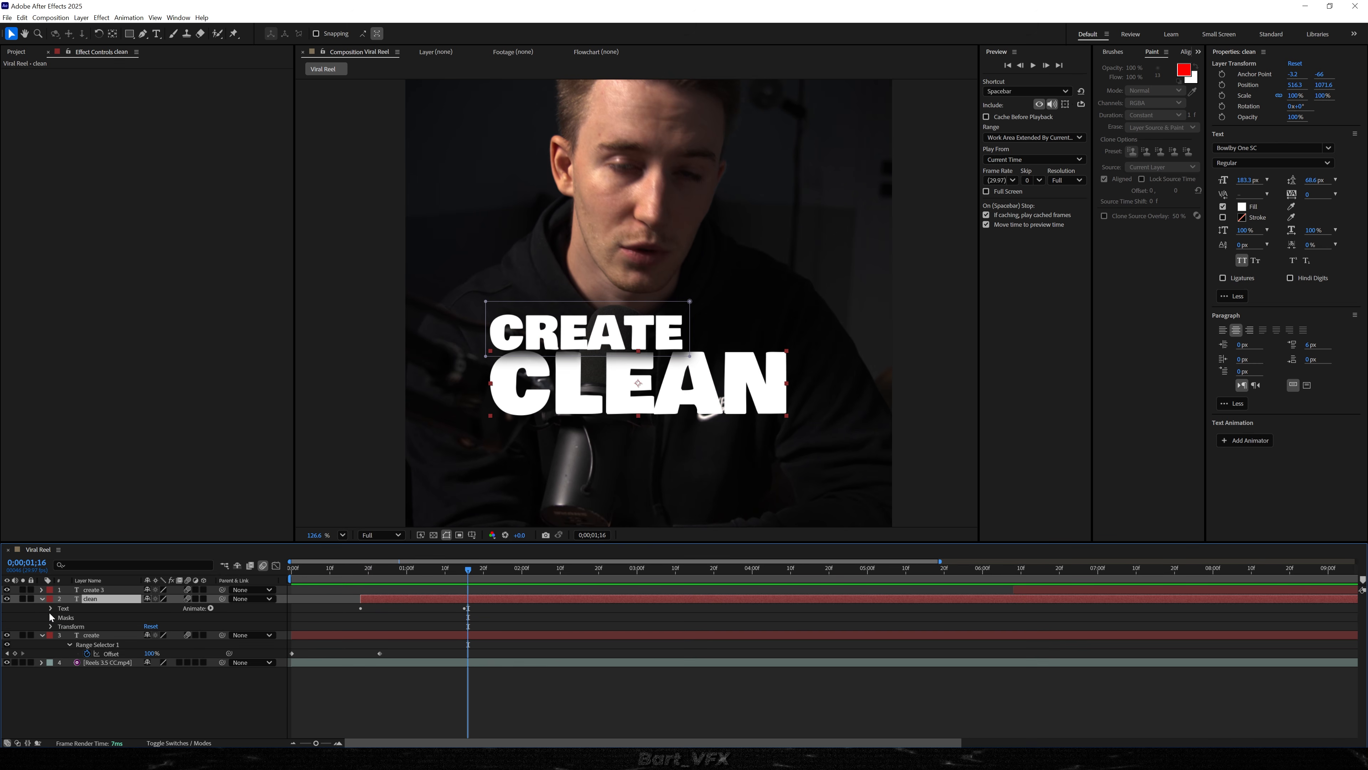
click(51, 608)
click(60, 645)
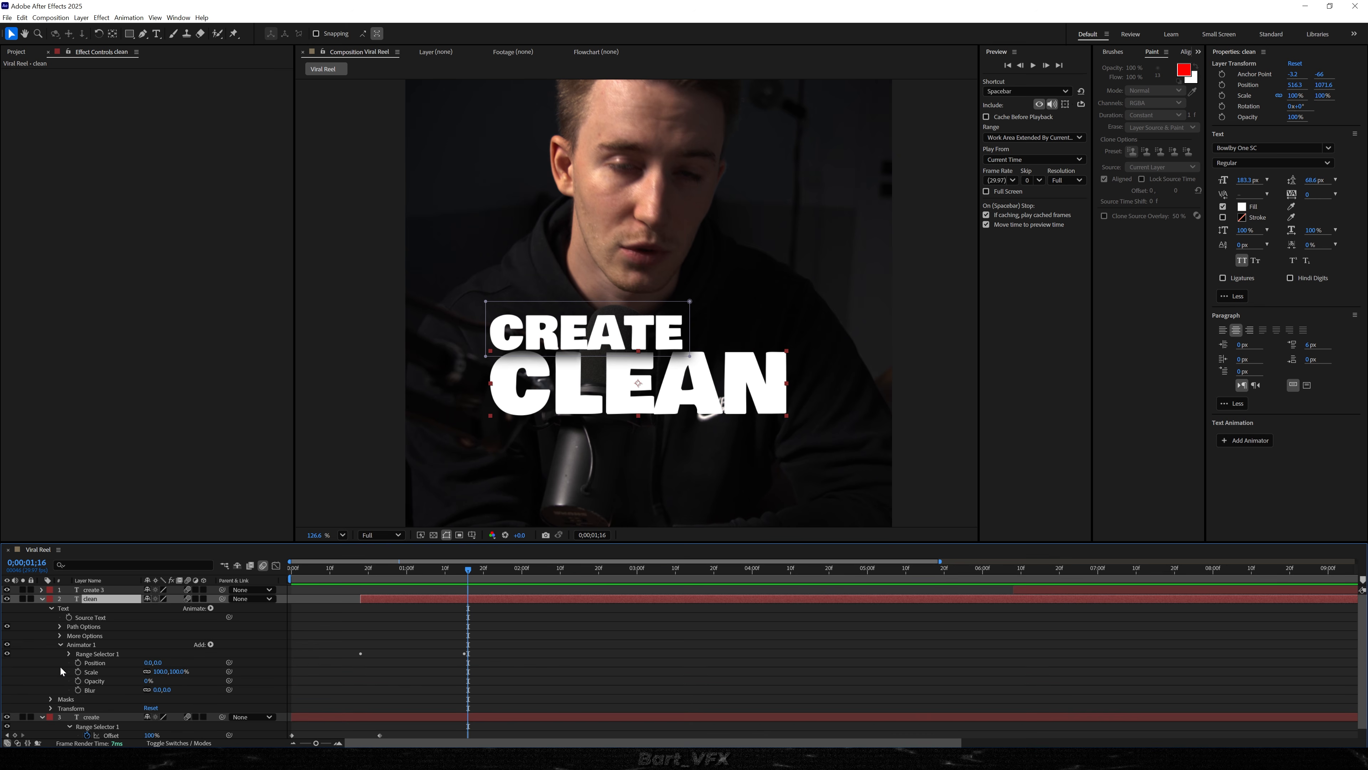
click(205, 694)
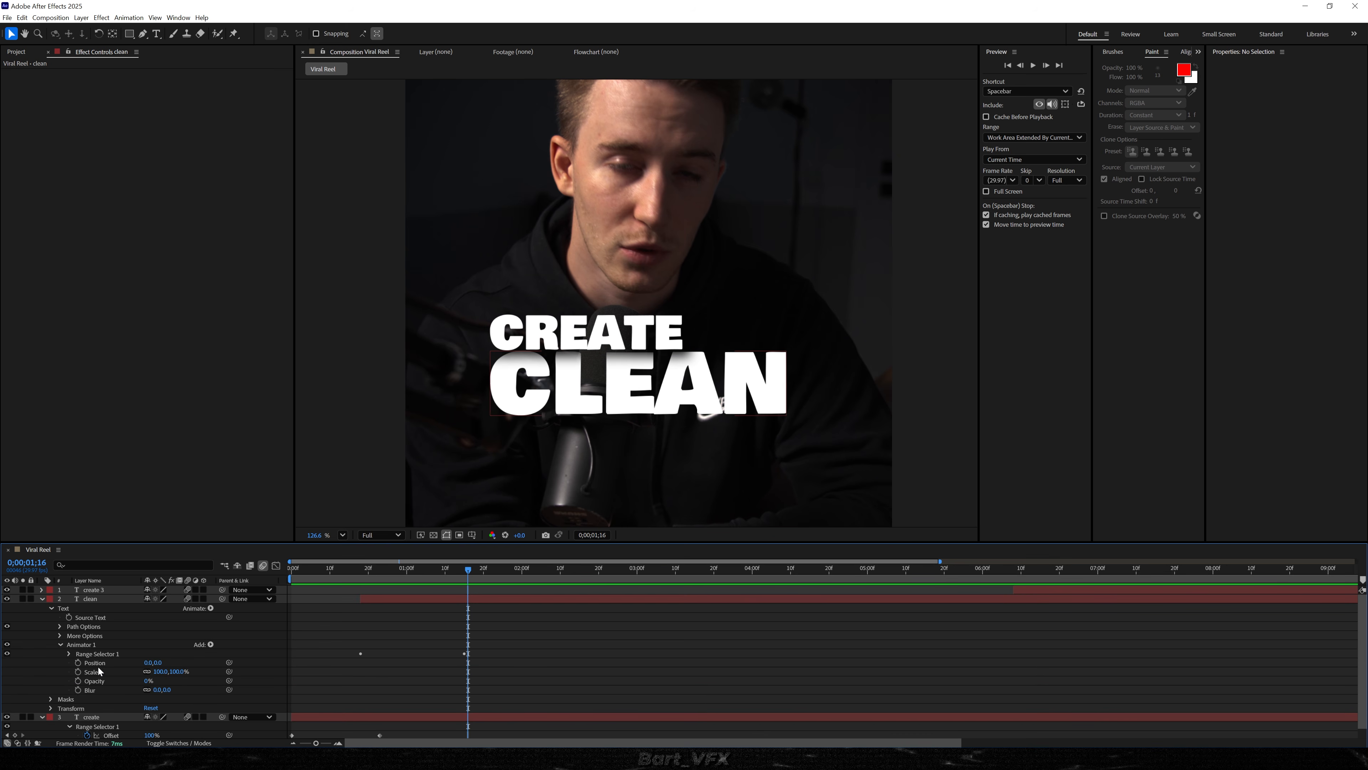
click(161, 664)
text(-50)
key(Return)
Shift the clean layer earlier to start at about 0;00;00;11, previewing the timing against CREATE
drag(333, 565, 389, 600)
key(space)
click(394, 599)
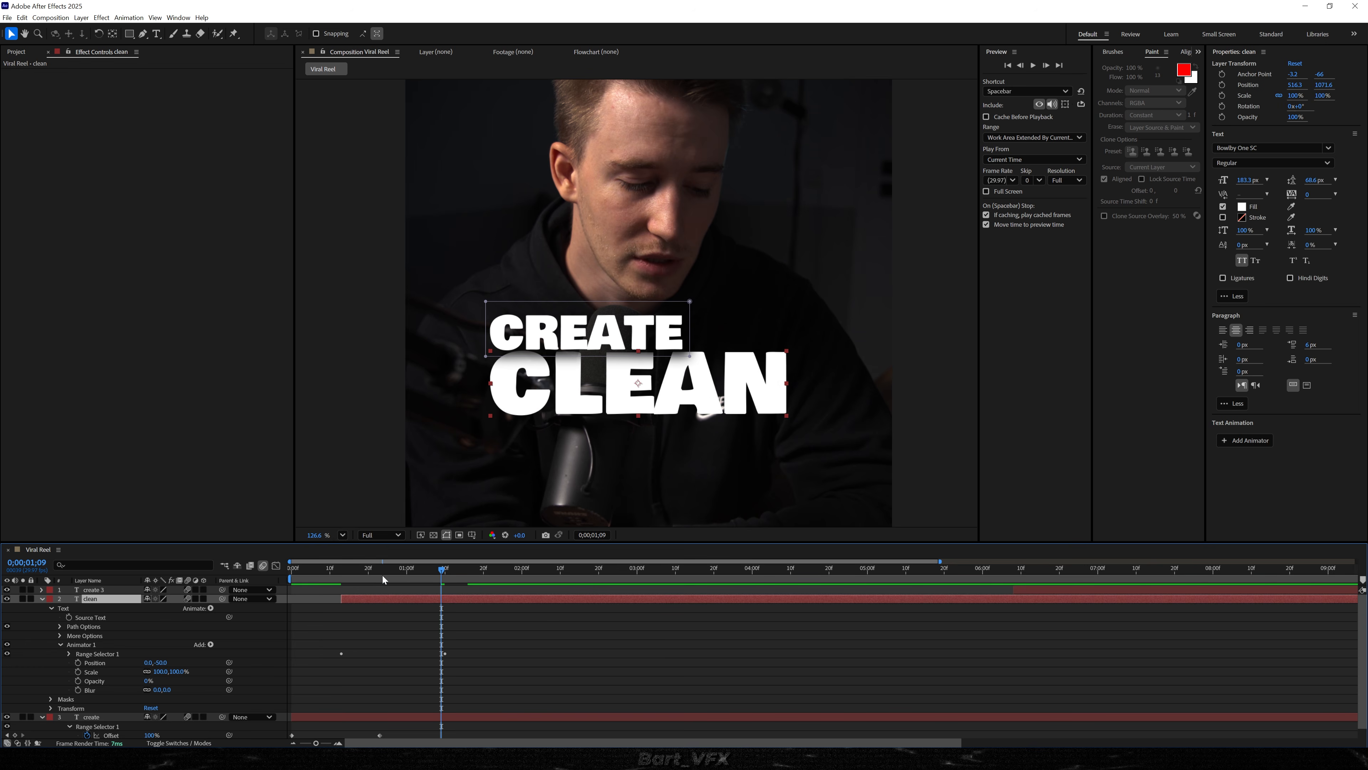
key(space)
key(space)
drag(375, 600, 367, 600)
key(space)
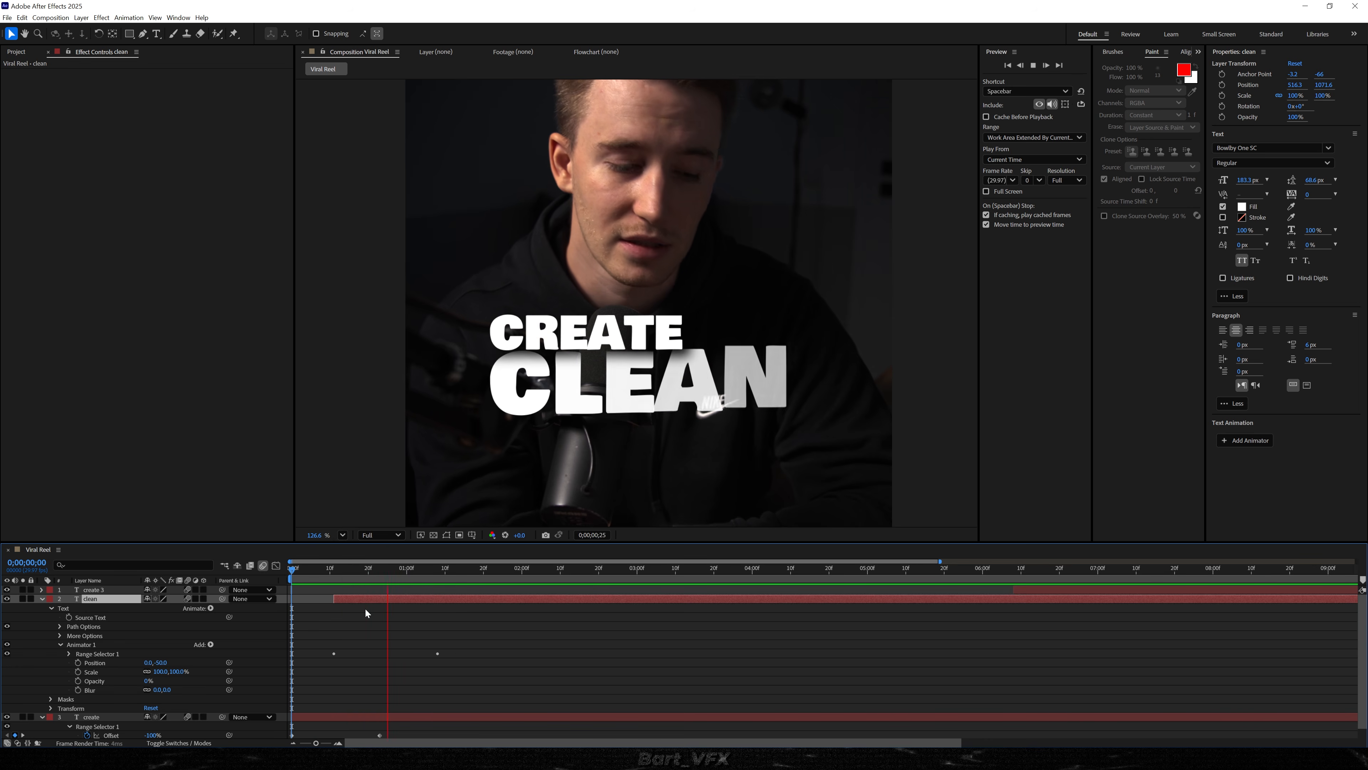
key(space)
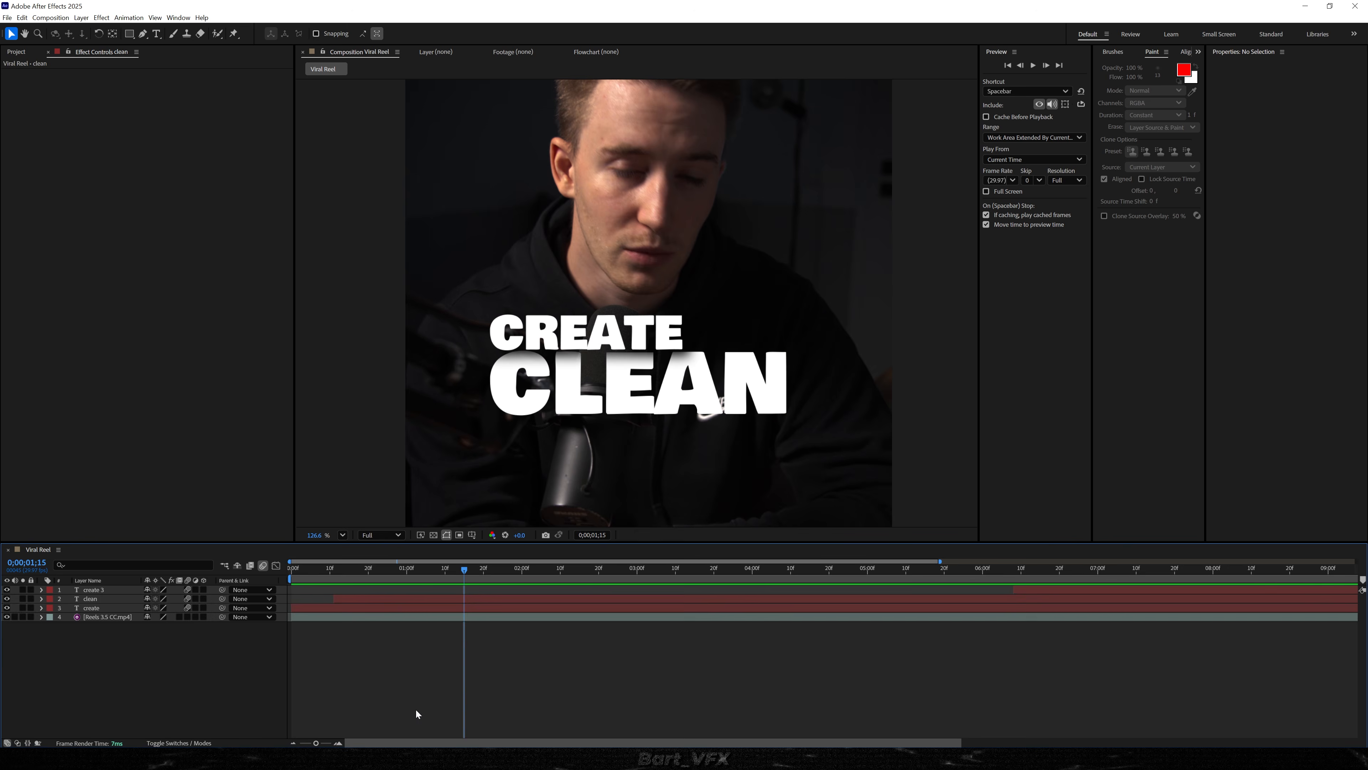
Fit the composition in view and add a null object named "Controller 1"
key(shift+slash)
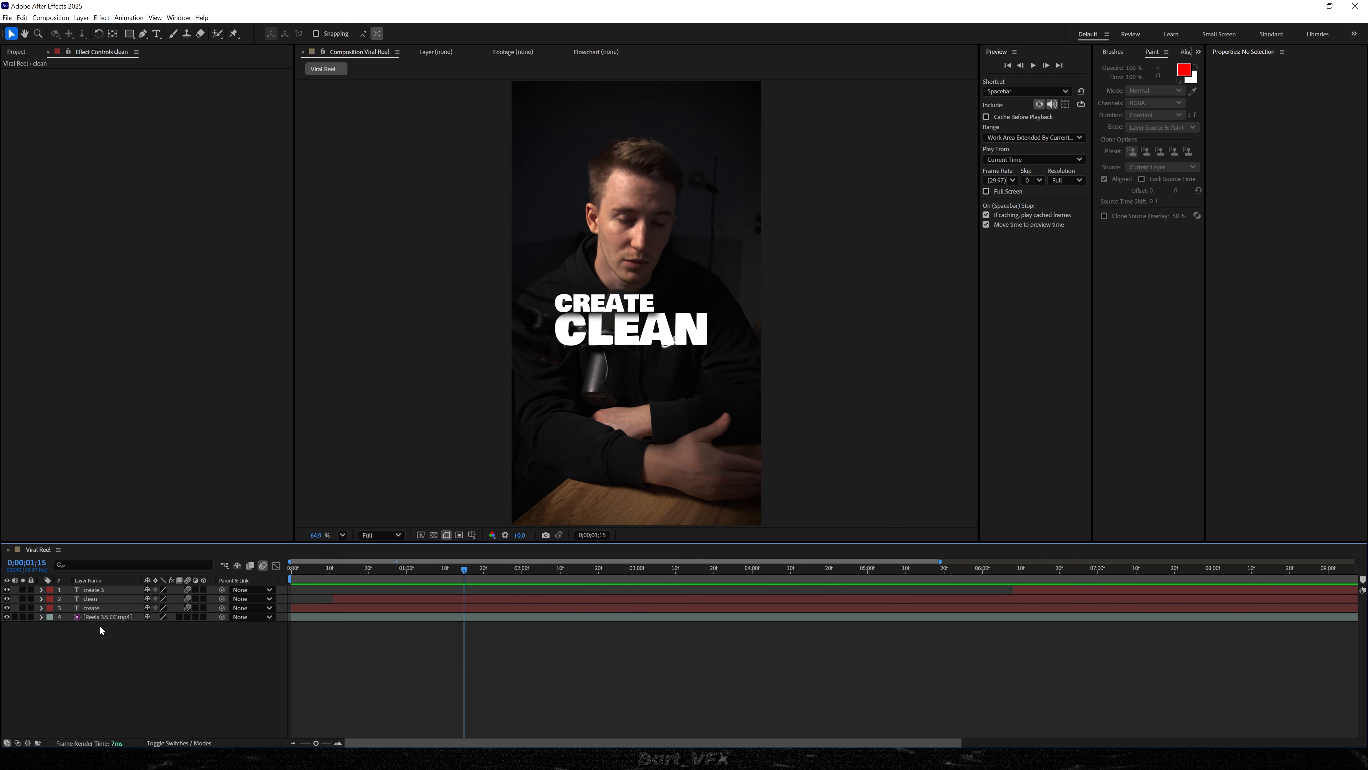
click(141, 678)
right_click(106, 645)
mouse_move(158, 531)
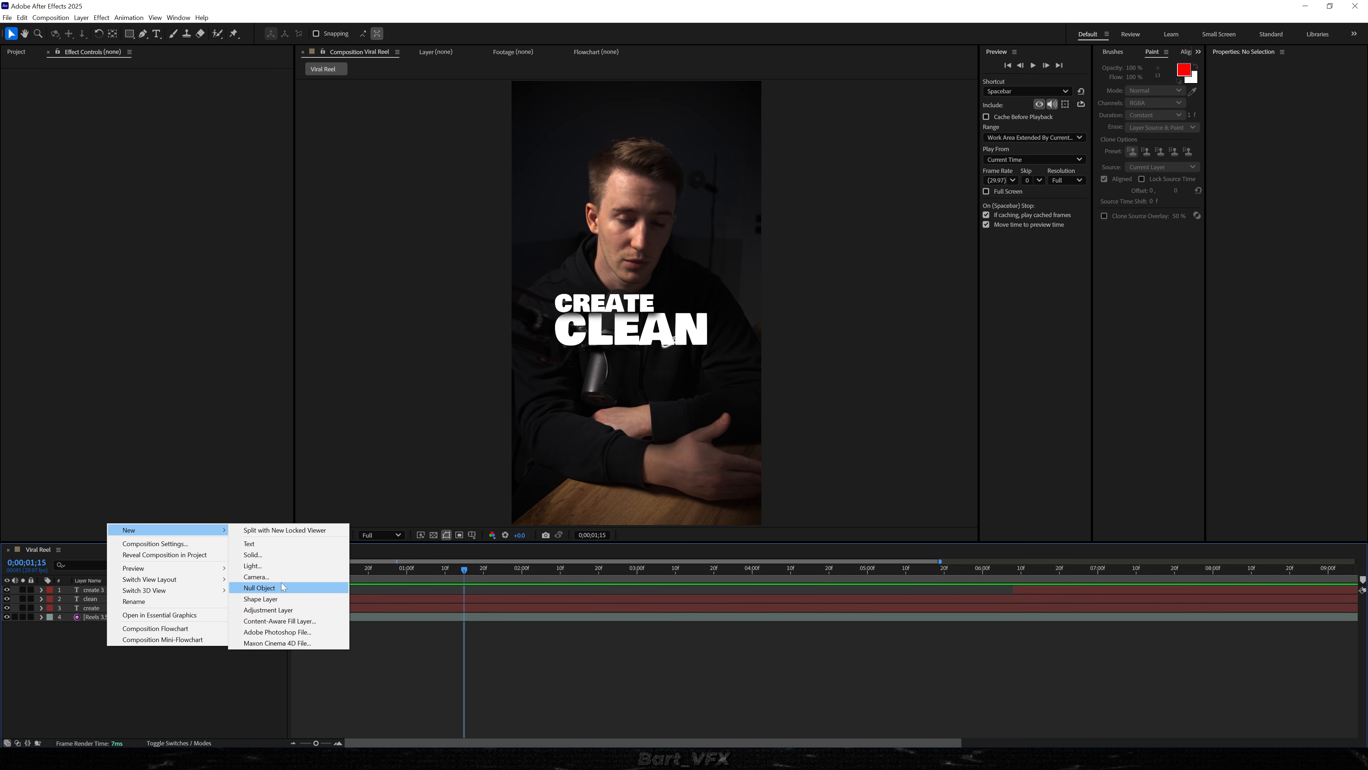
click(283, 586)
key(Return)
text(Co)
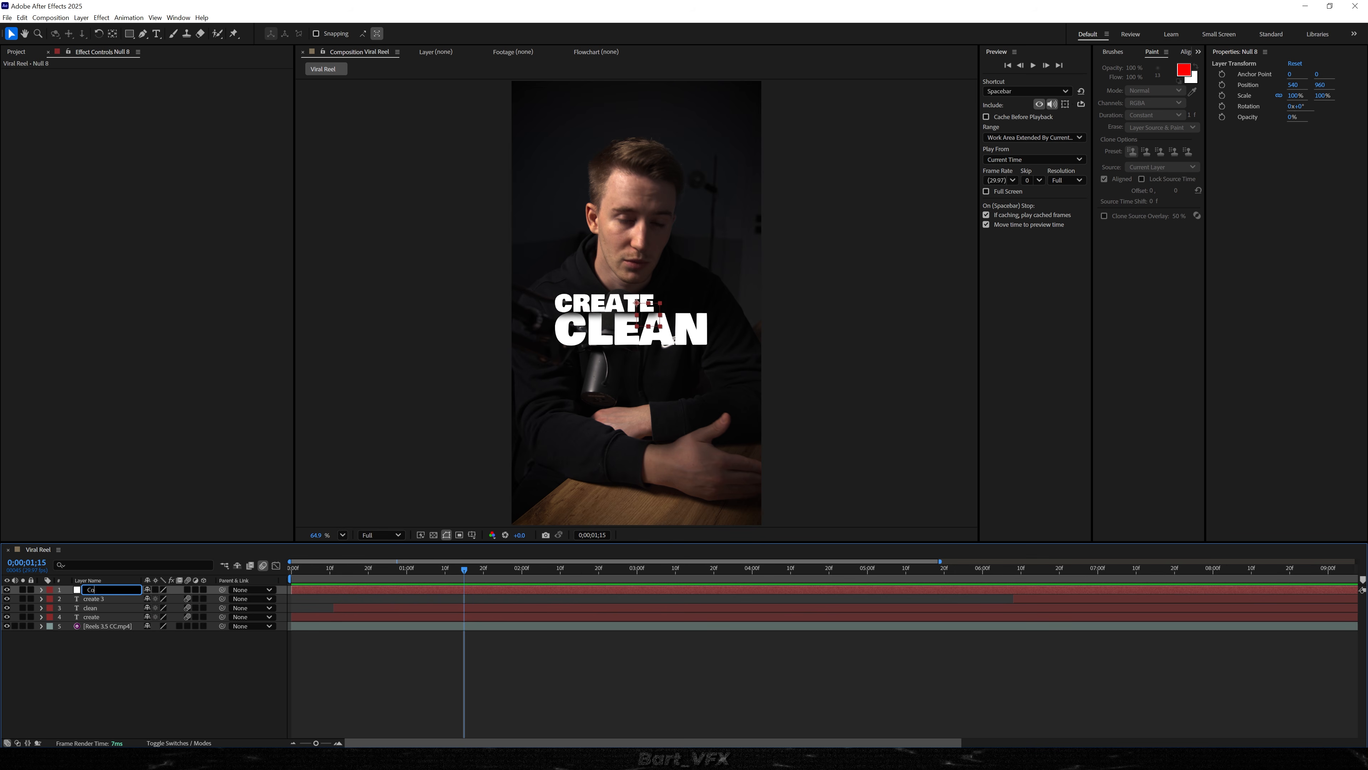
text(ntroller 1)
Place Controller 1 below the create 3 layer and parent the clean and create layers to it
click(131, 660)
drag(104, 590, 98, 604)
click(96, 608)
click(104, 608)
shift+click(94, 616)
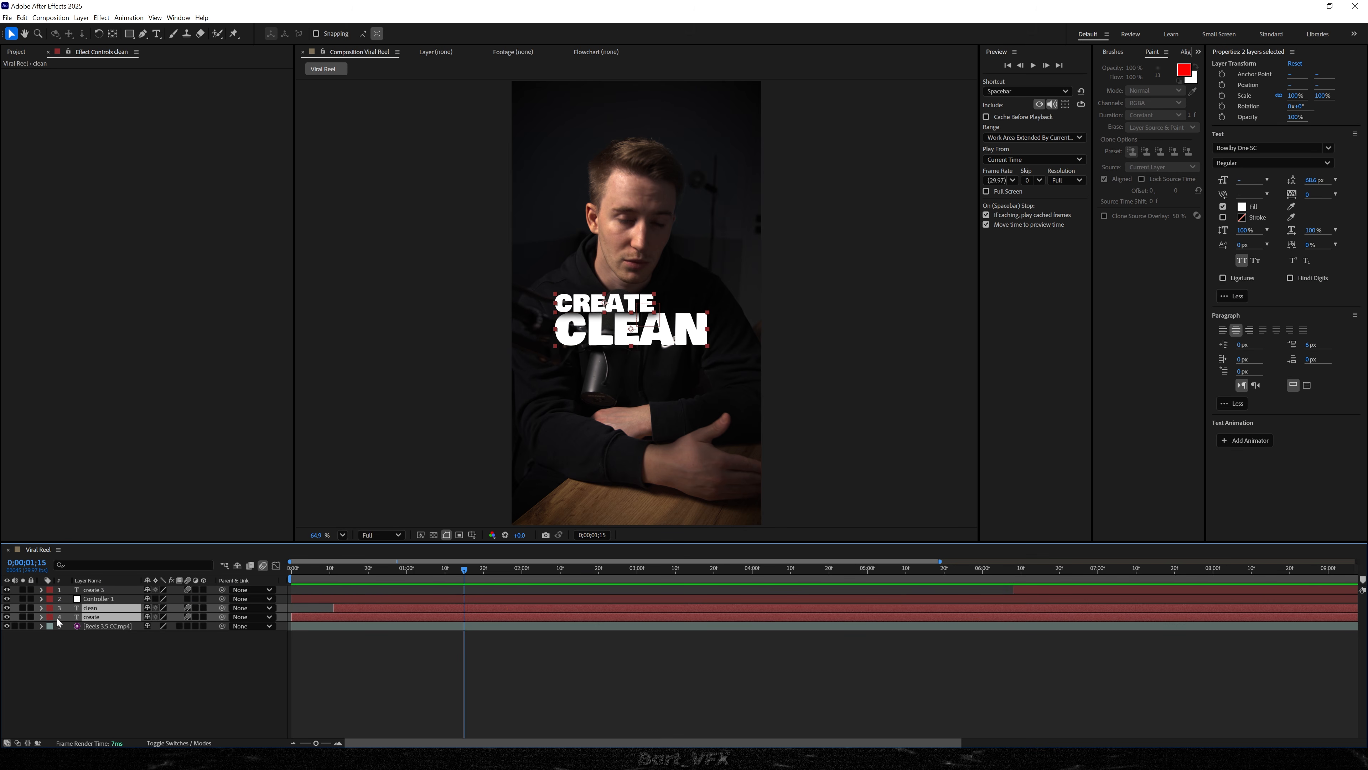
drag(223, 618, 113, 599)
Keyframe Controller 1's current position at 0;00;01;09 and set its position to 540, 861 at the first frame
drag(422, 571, 264, 582)
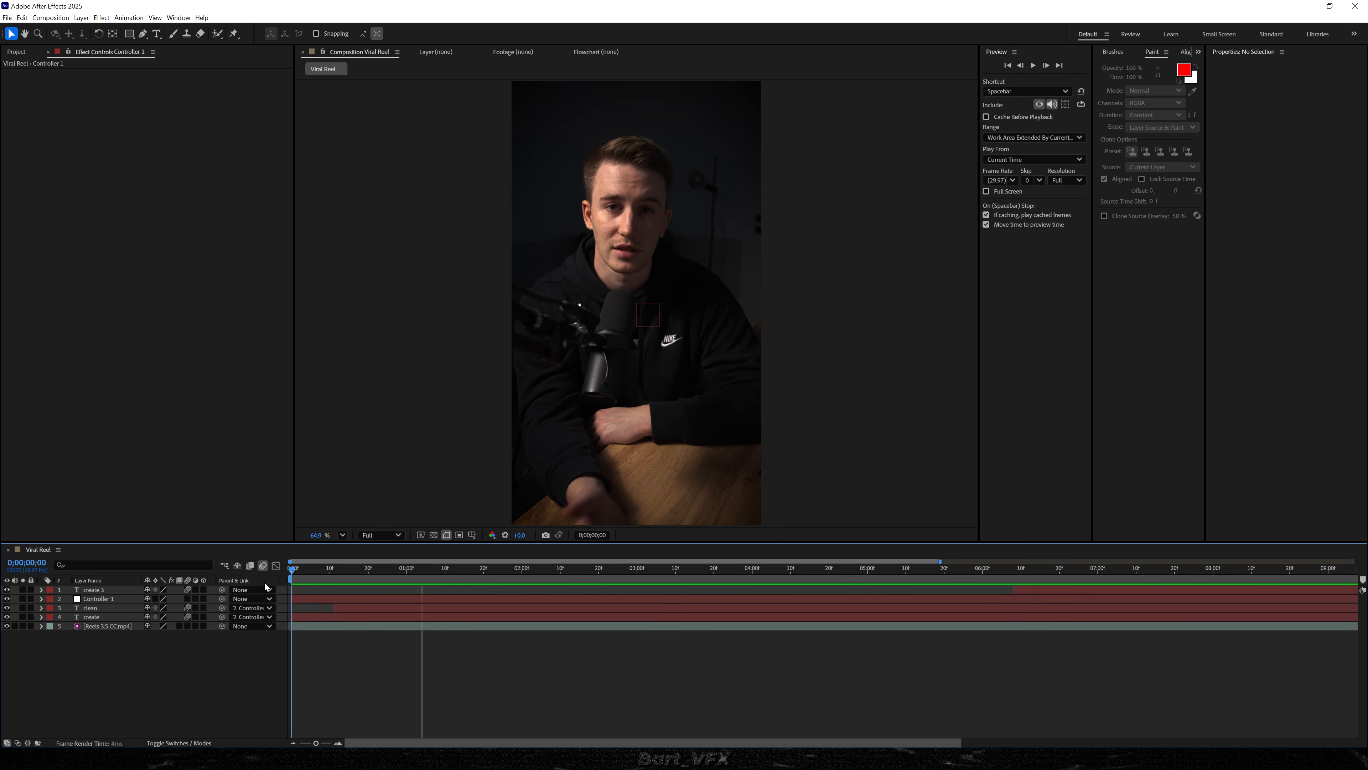
key(space)
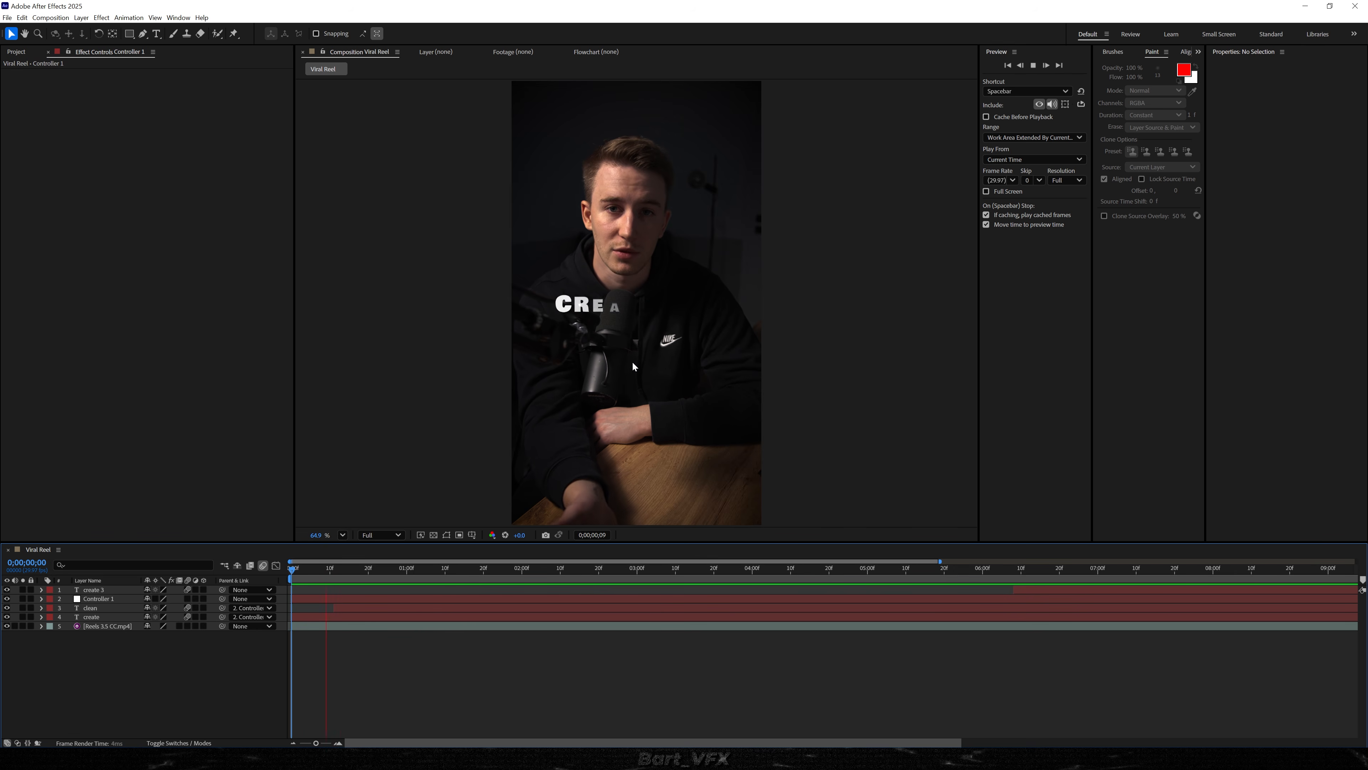
key(space)
click(643, 305)
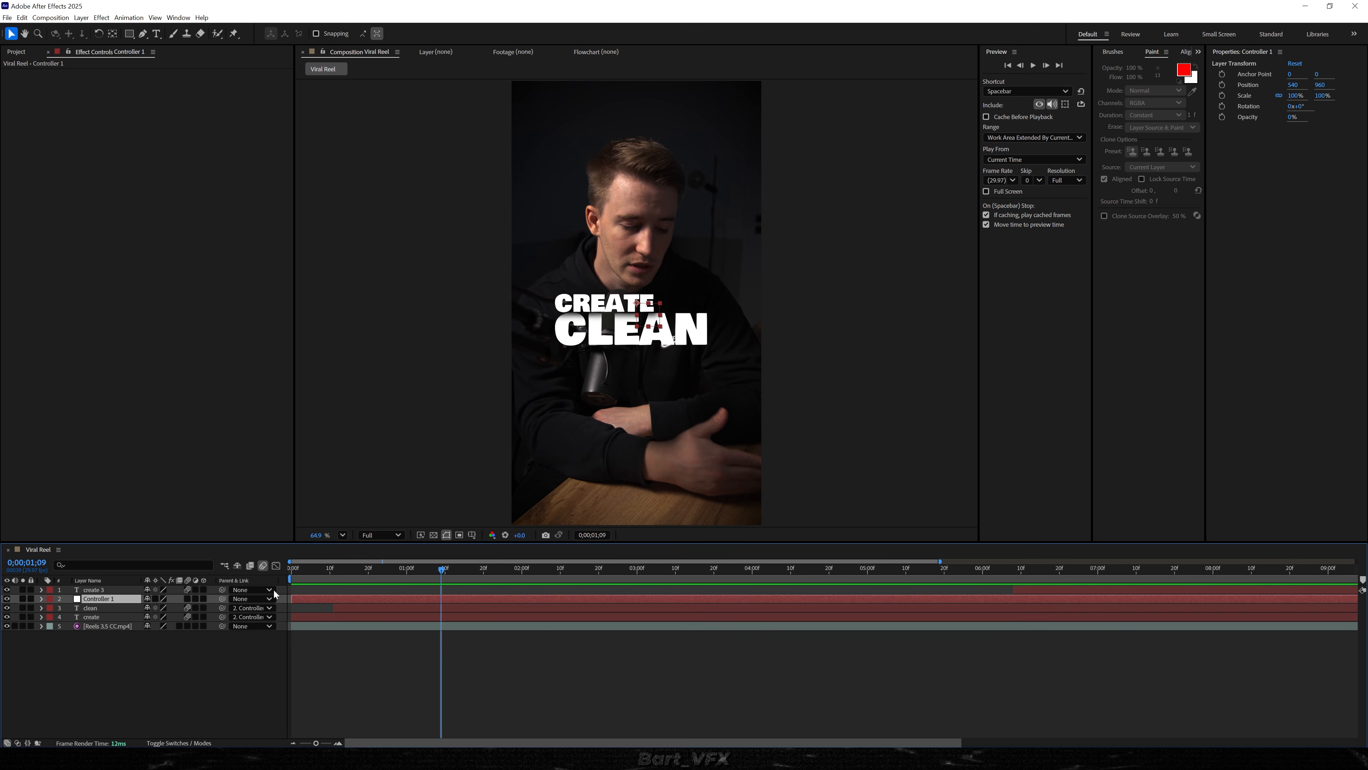
key(p)
click(69, 608)
drag(425, 578, 126, 610)
key(space)
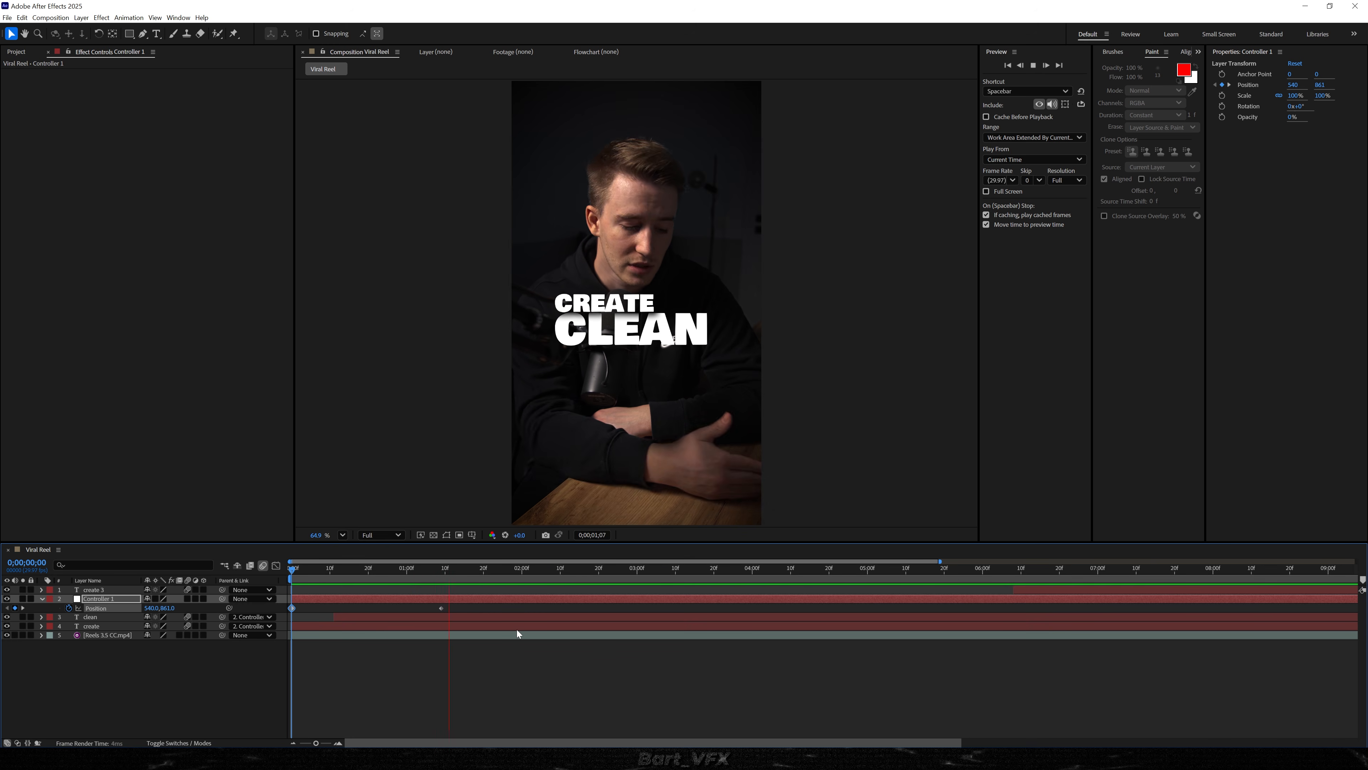
key(space)
Ease Controller 1's position keyframes, move the ending one to about 0;00;02;05 and shape the speed graph to peak early
drag(443, 608, 271, 617)
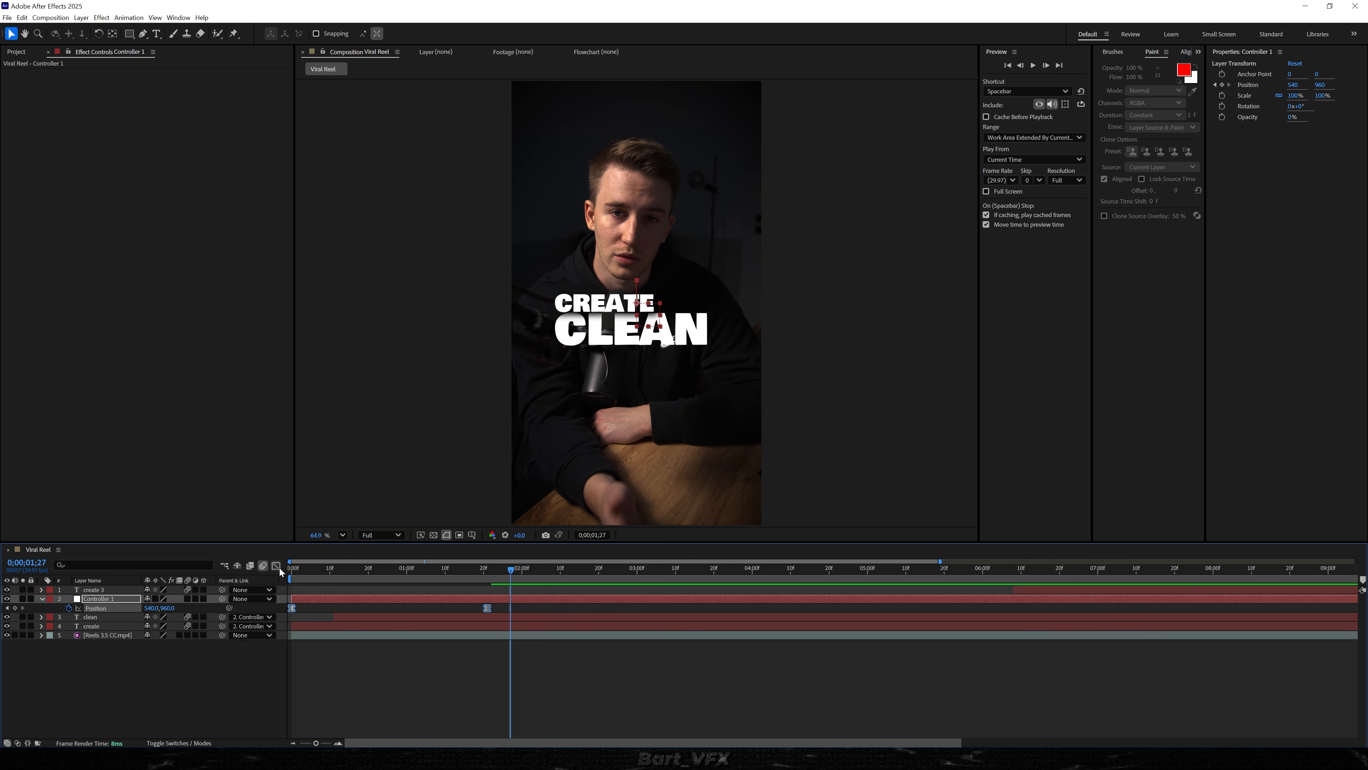
click(276, 565)
click(487, 684)
drag(455, 684, 412, 685)
drag(376, 570, 291, 573)
key(space)
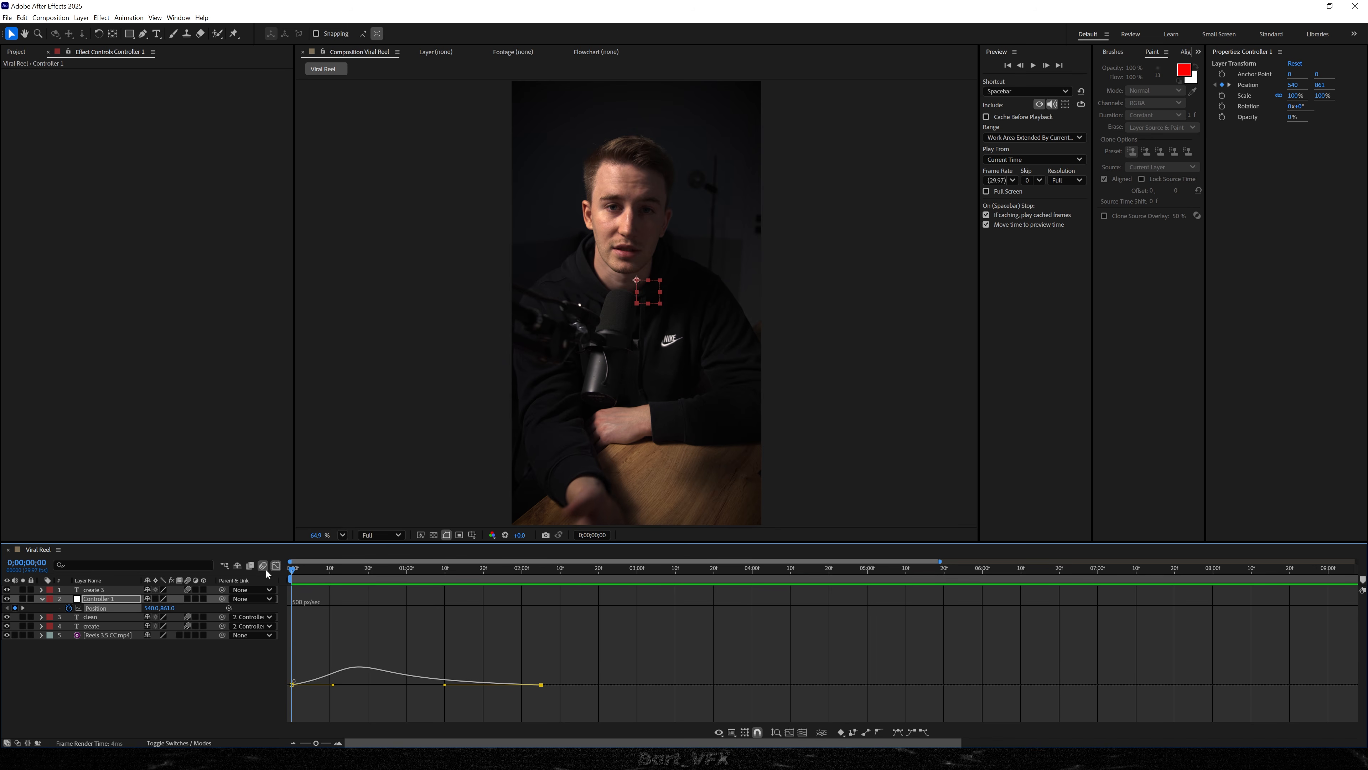
key(space)
Set Controller 1's position at the first frame to 540, 899 and preview the softer upward offset
drag(376, 573, 220, 614)
key(space)
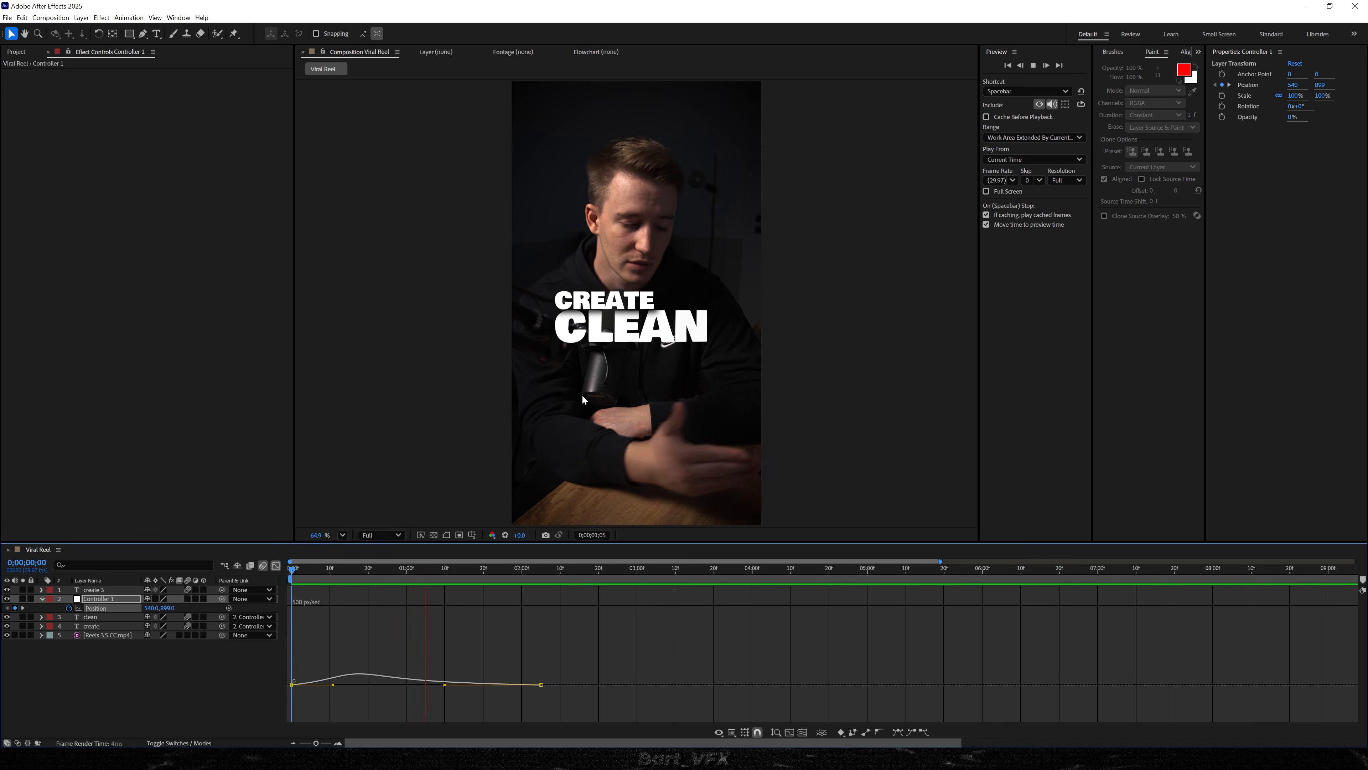
key(space)
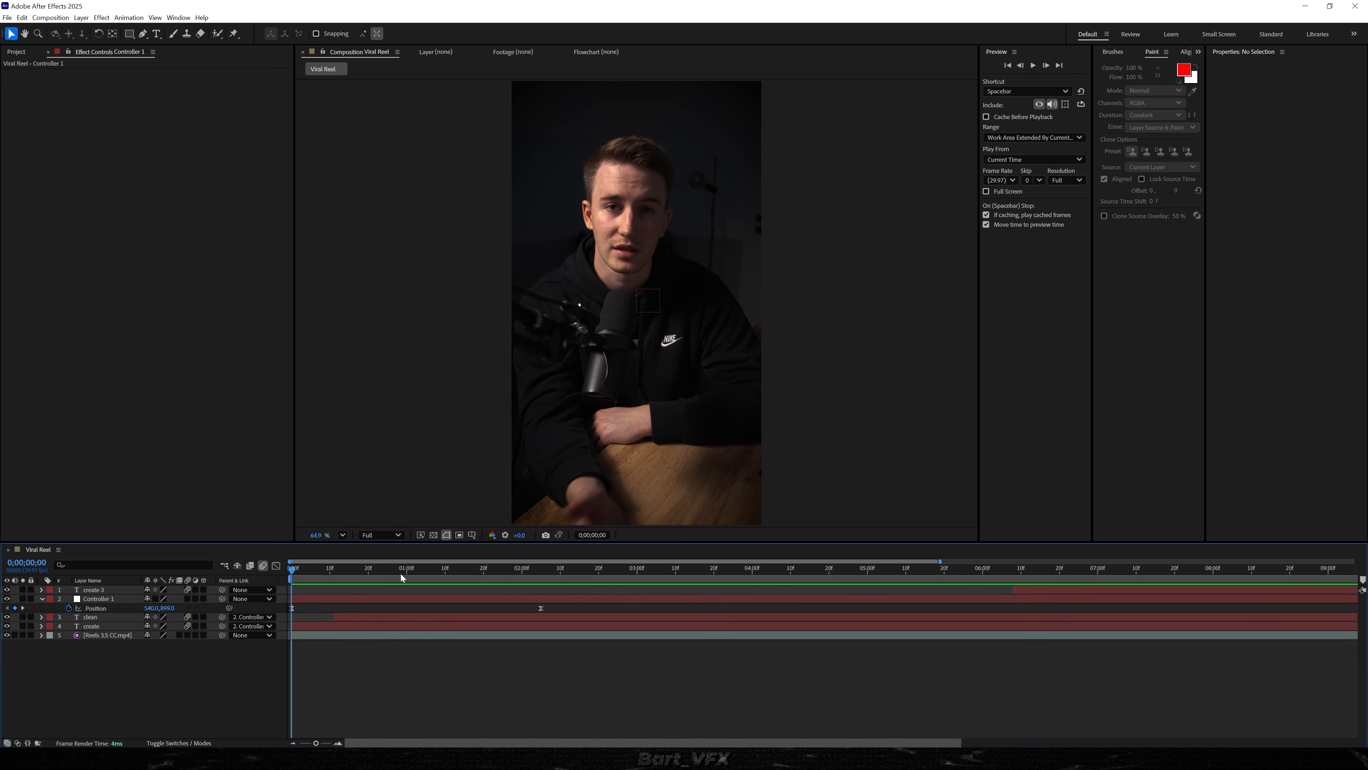
Duplicate Controller 1, keeping only the copy's starting position keyframe, and parent Controller 1 to the copy
click(545, 570)
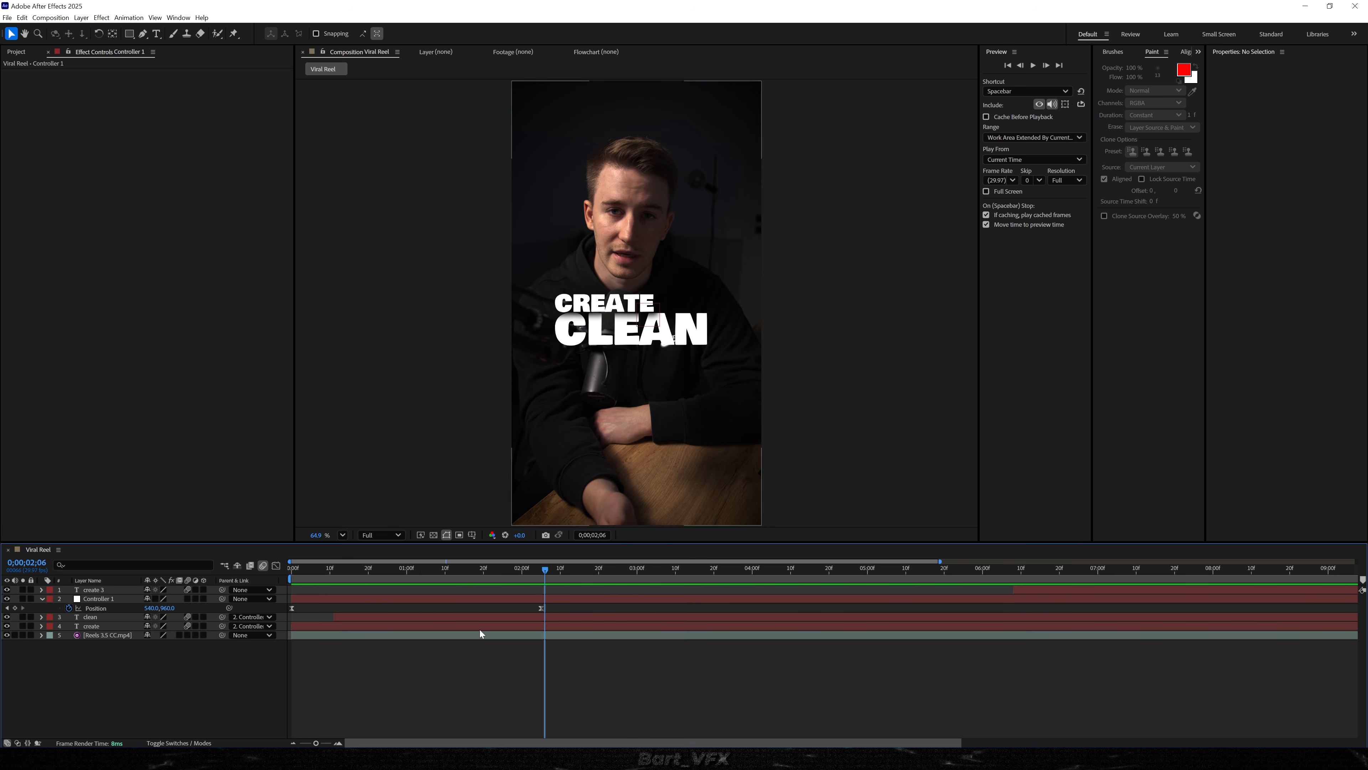
click(89, 599)
key(ctrl+d)
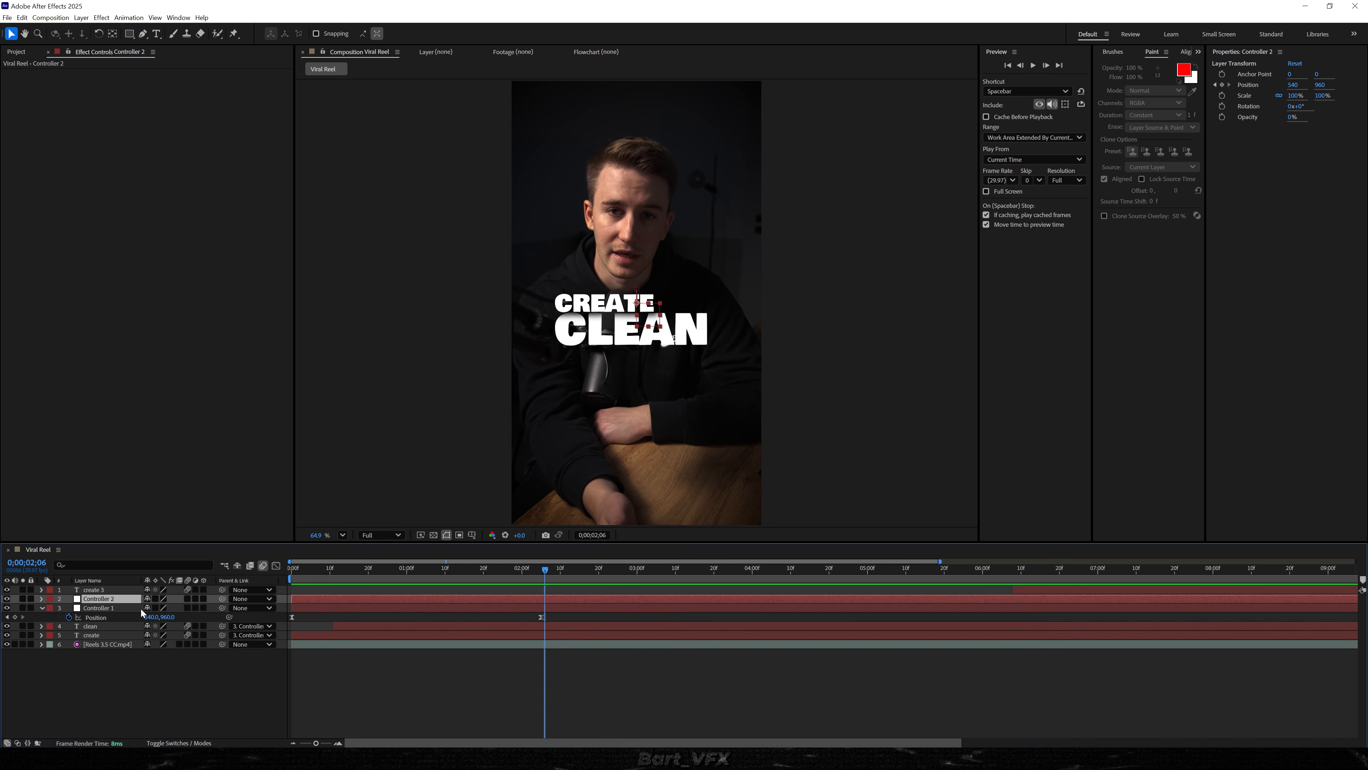
key(p)
click(541, 607)
key(Delete)
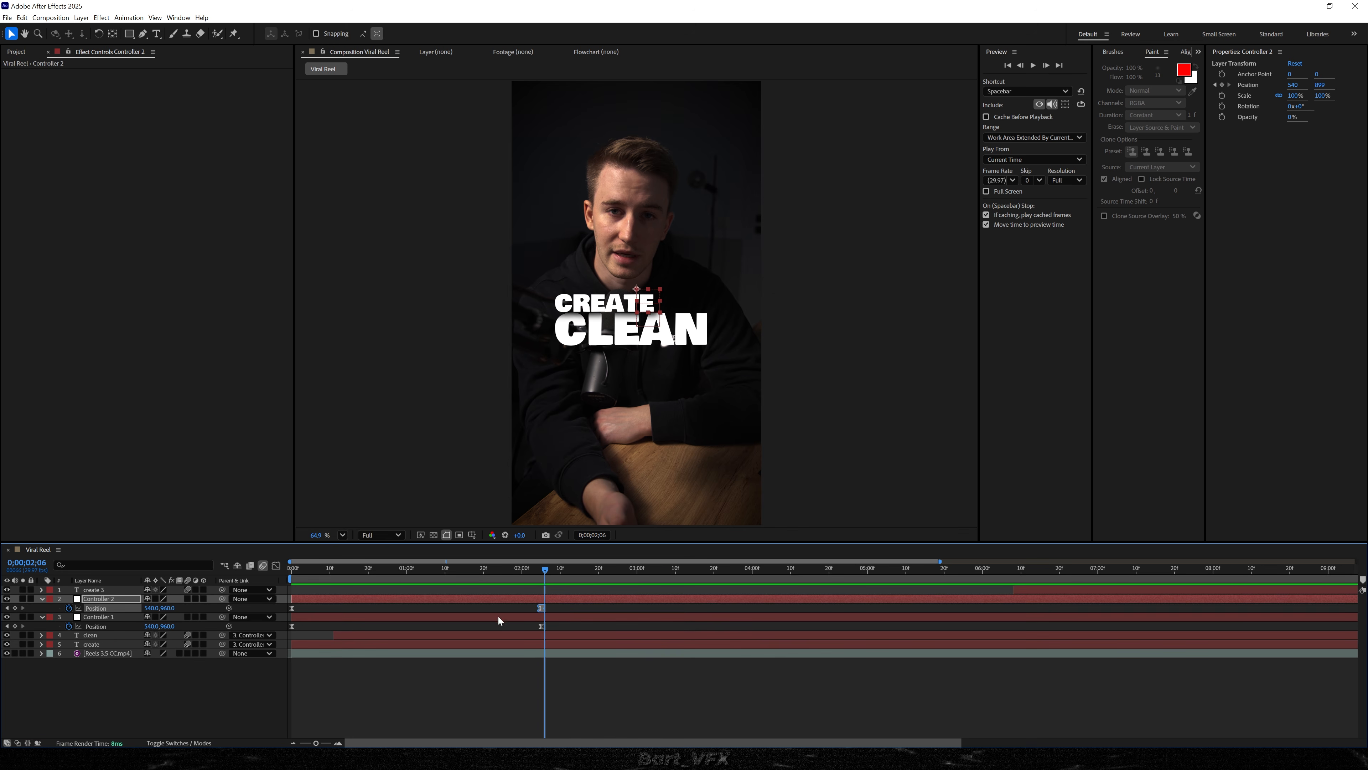
drag(222, 618, 99, 598)
Shift Controller 2 to start at about 0;00;01;05 and keyframe its position to 1002, 899 at 0;00;02;16
drag(429, 599, 563, 600)
click(583, 570)
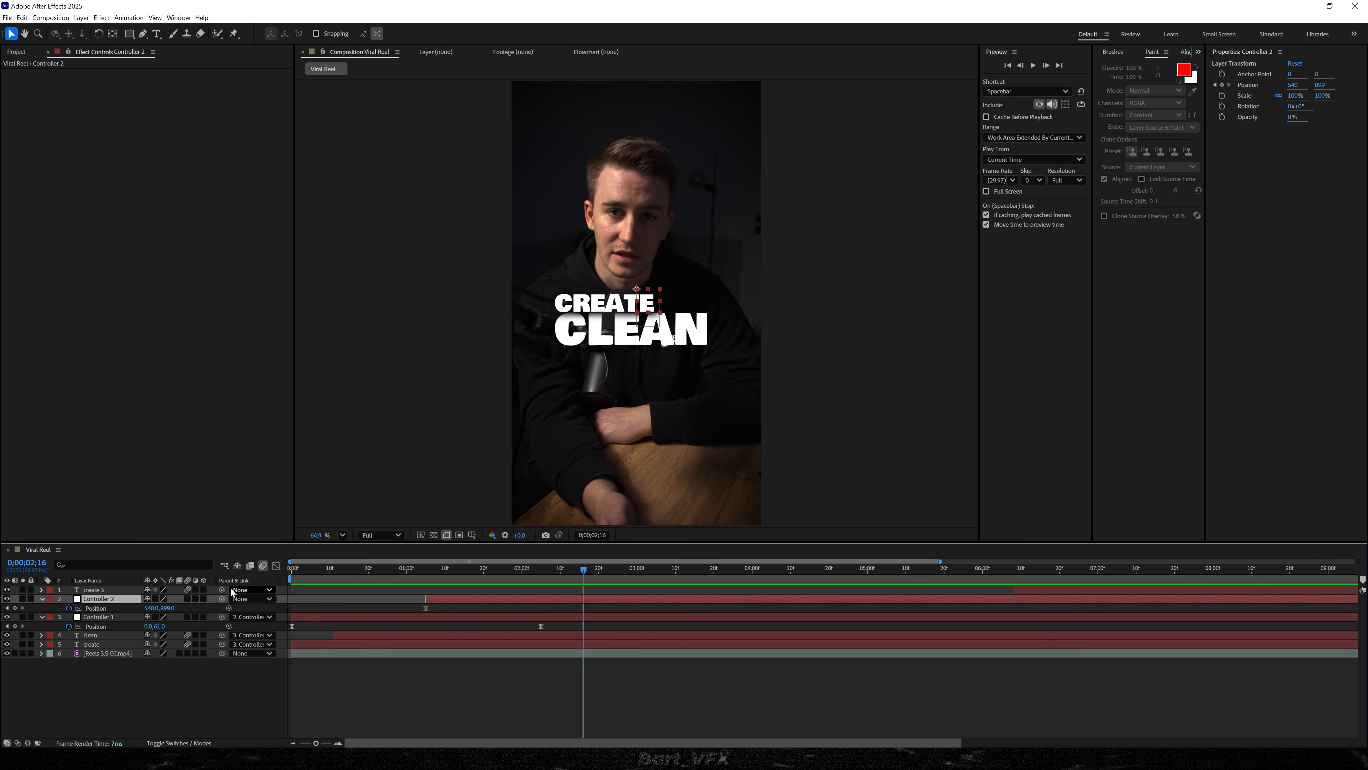
drag(150, 611, 386, 597)
drag(602, 605, 424, 612)
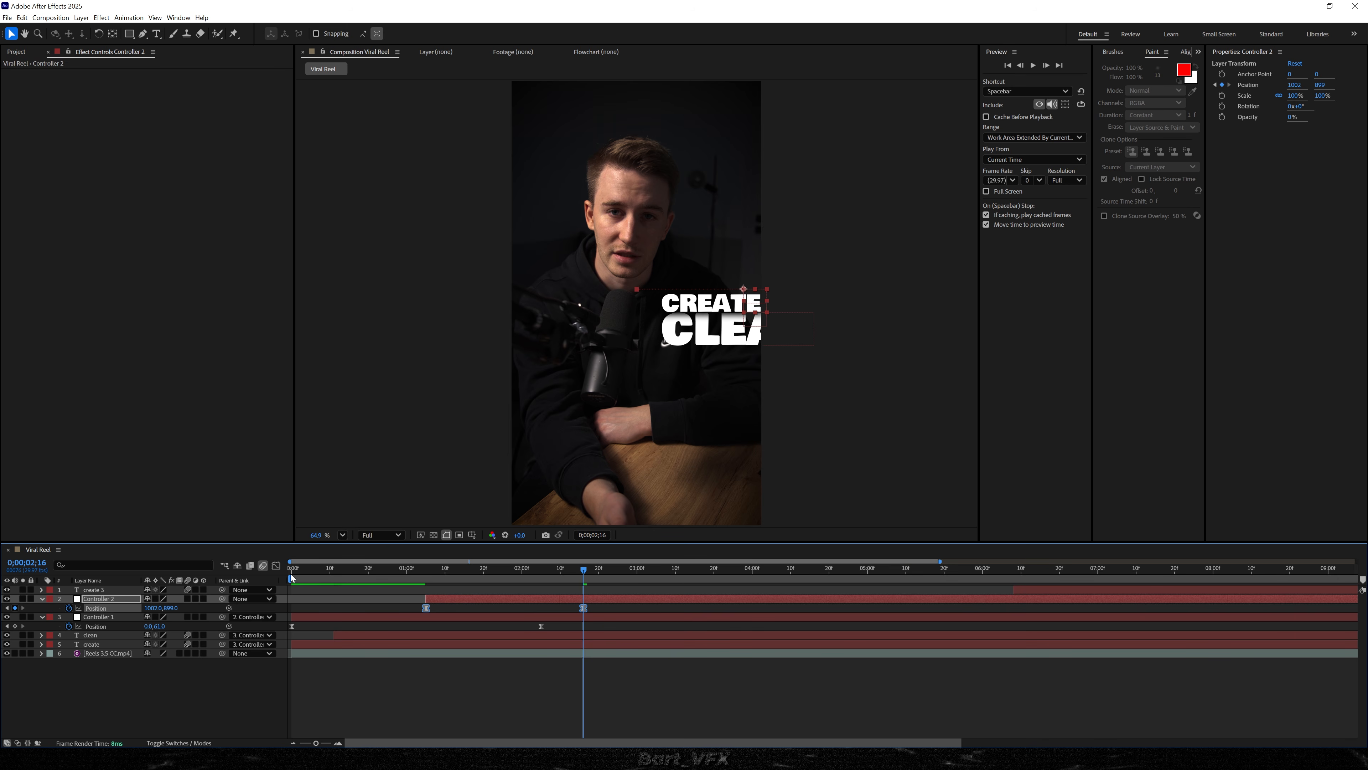
Shape Controller 2's speed graph into a sharp central peak and move its position keyframes to begin at about 0;00;01;00
click(277, 566)
drag(614, 679, 480, 684)
key(space)
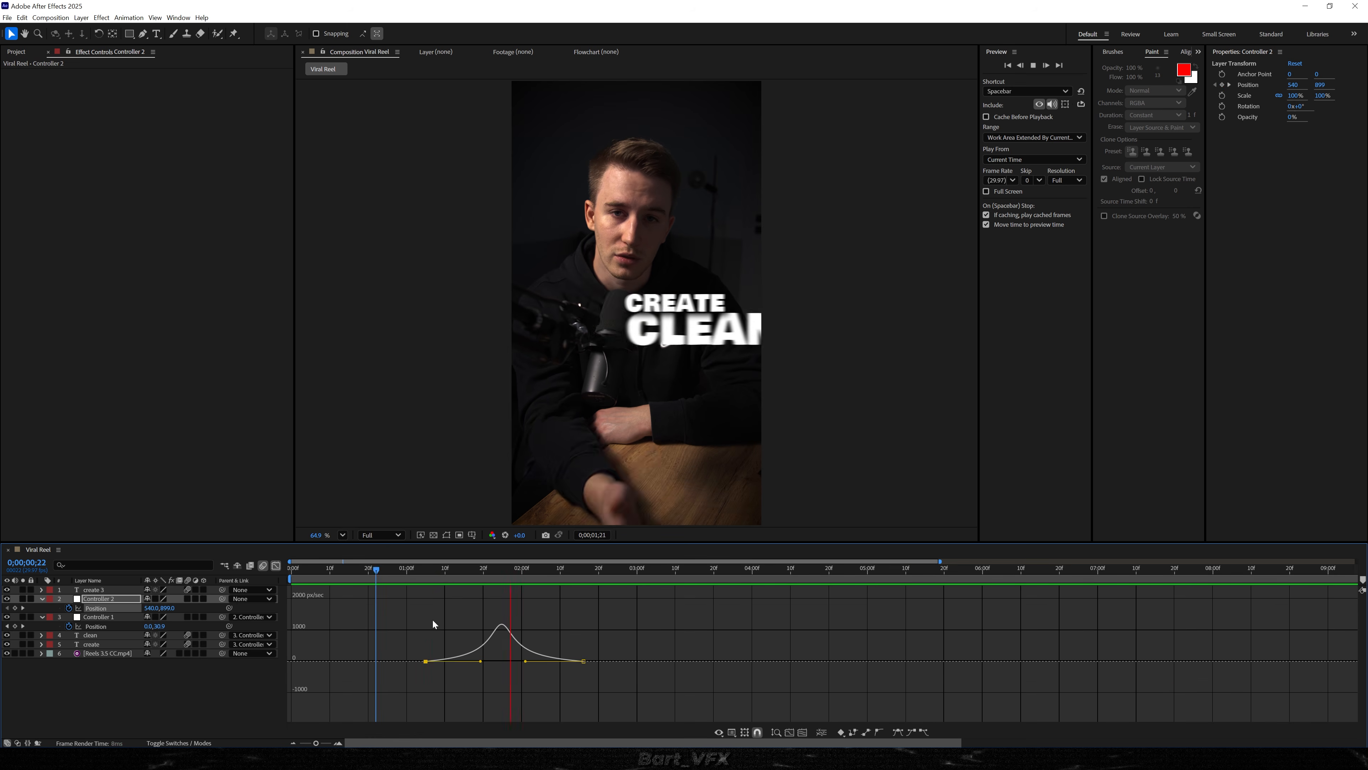
drag(425, 661, 407, 661)
key(space)
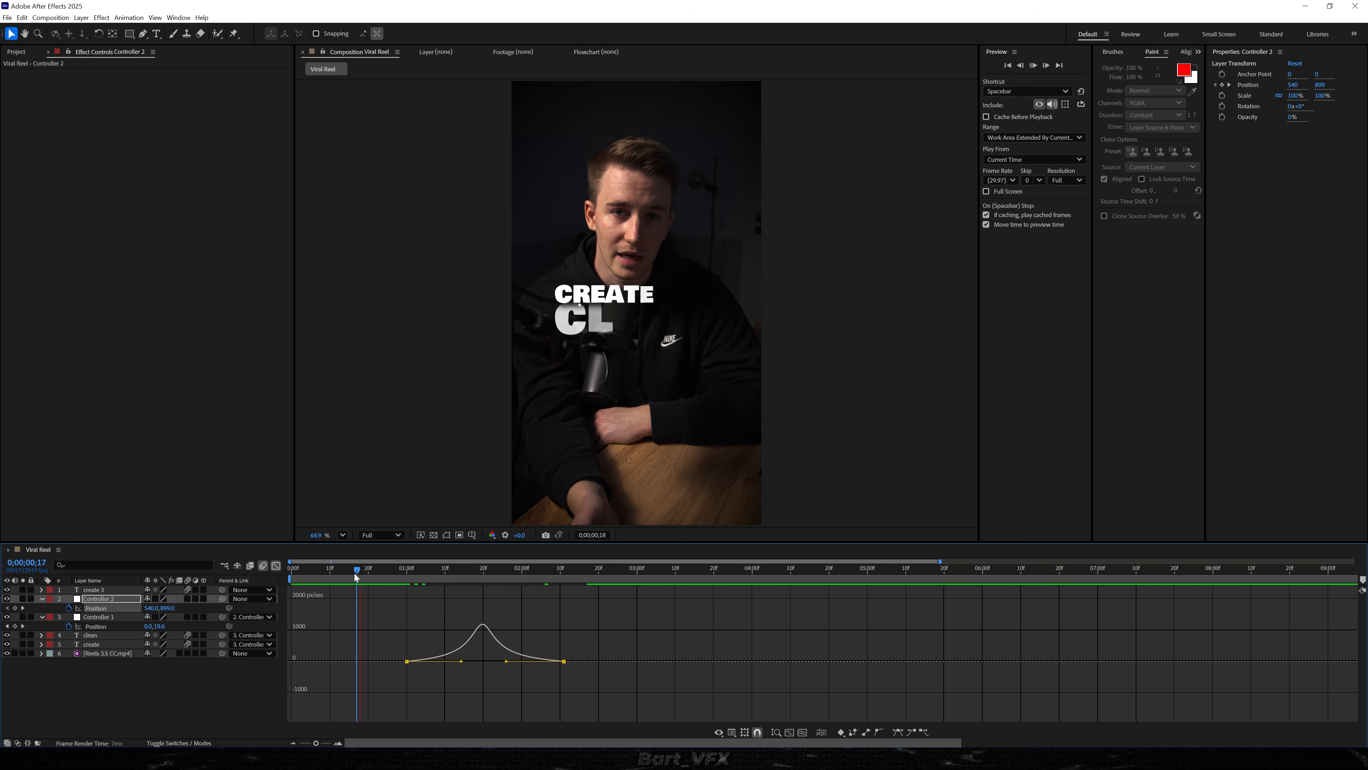
Move Controller 2's last position keyframe earlier to about 0;00;02;03 and preview the faster sideways slide
key(shift+F3)
drag(423, 601, 405, 566)
key(space)
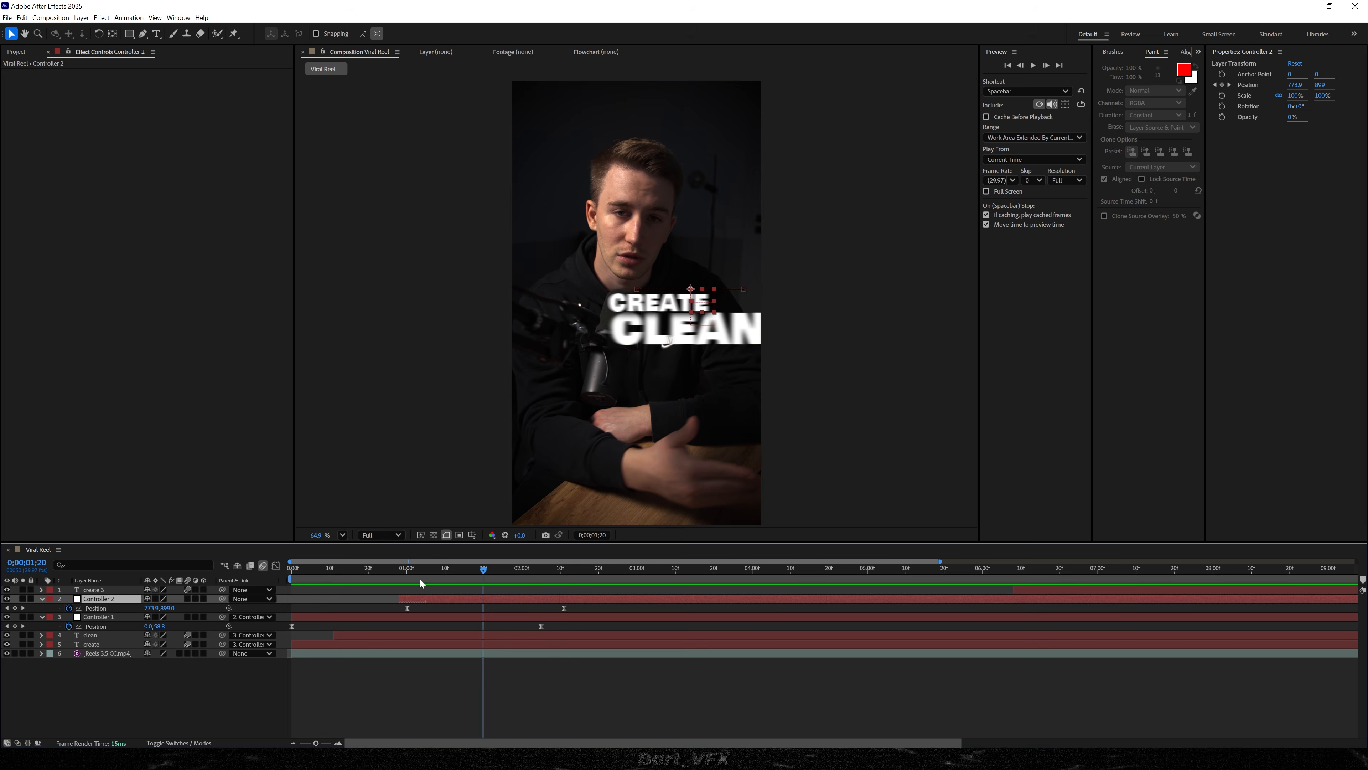
click(327, 566)
key(space)
drag(564, 608, 389, 569)
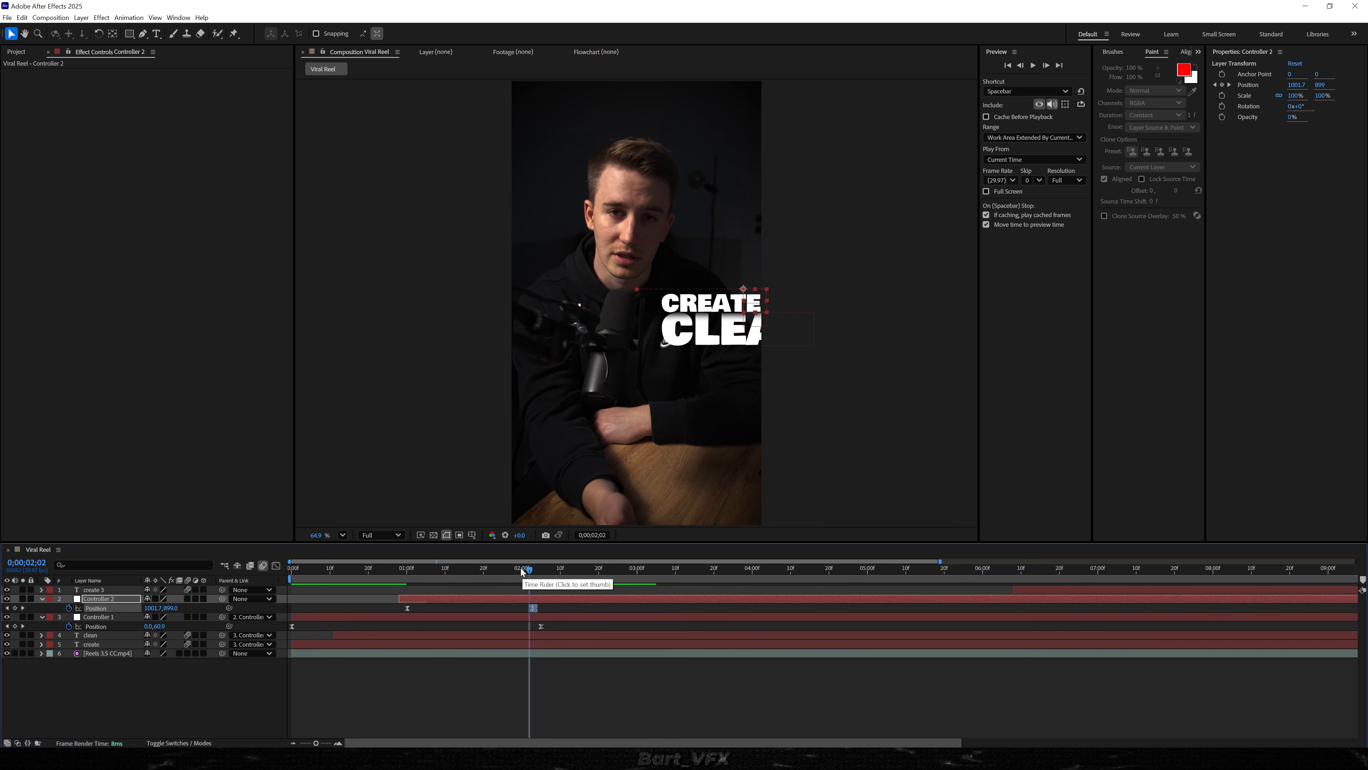
key(space)
key(space)
click(435, 668)
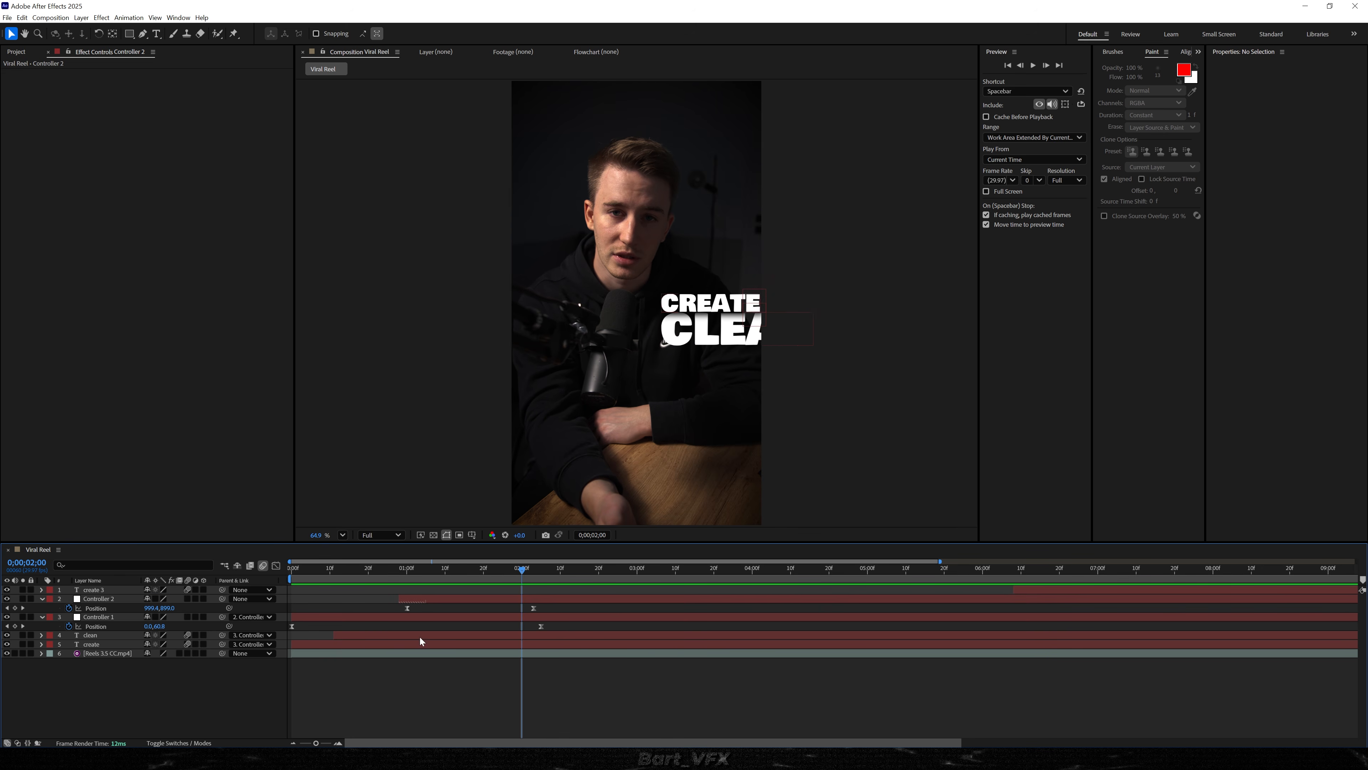
Keyframe the opacity of the clean and create layers from 100% at 0;00;01;12 to 0% at 0;00;01;19 and preview the fade
click(91, 635)
shift+click(124, 644)
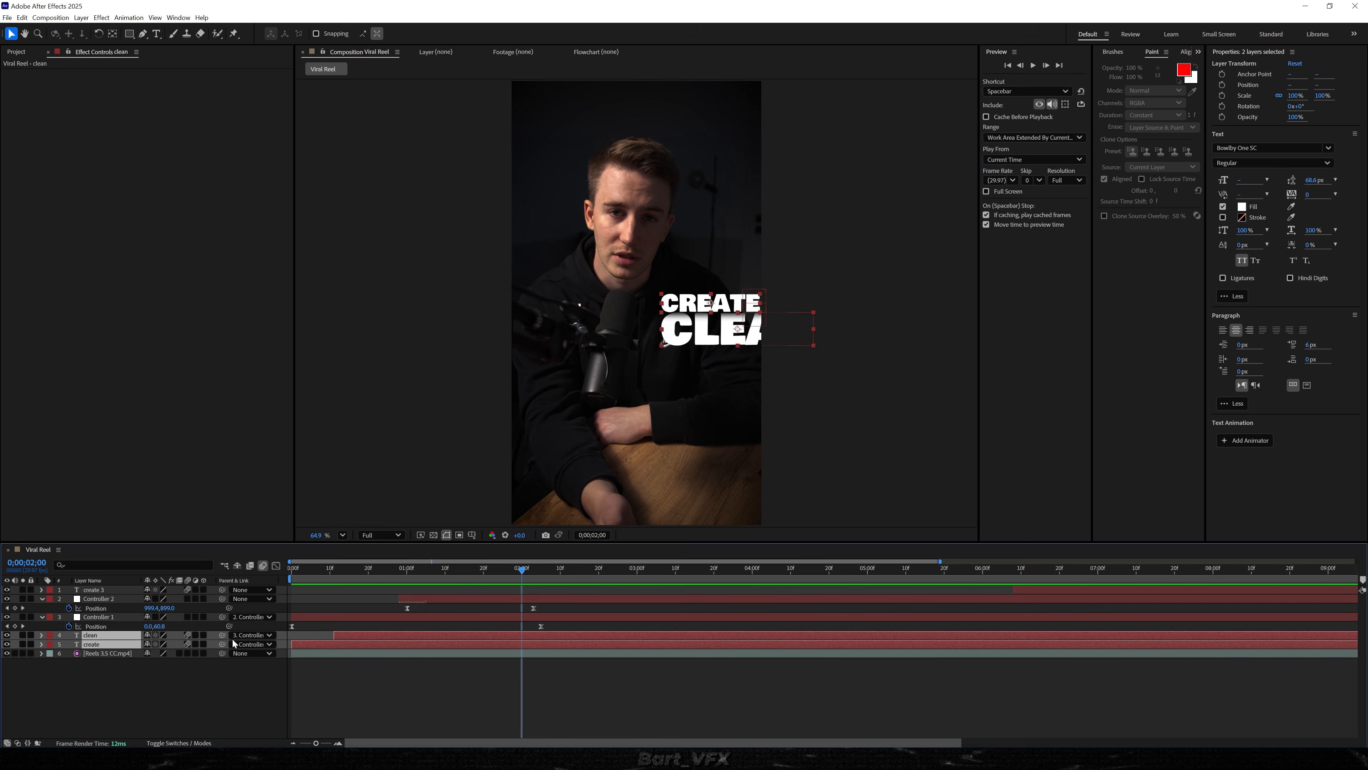
click(452, 574)
key(alt+shift+t)
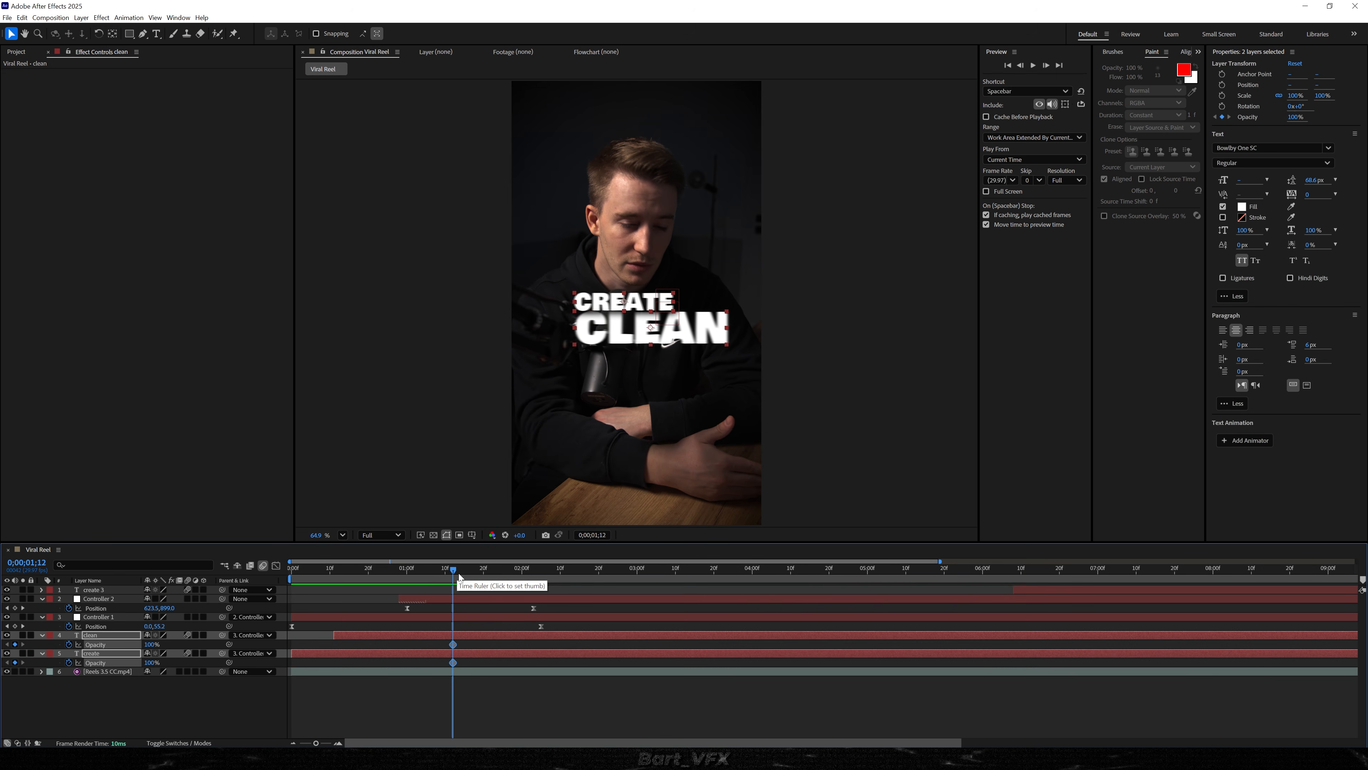
key(space)
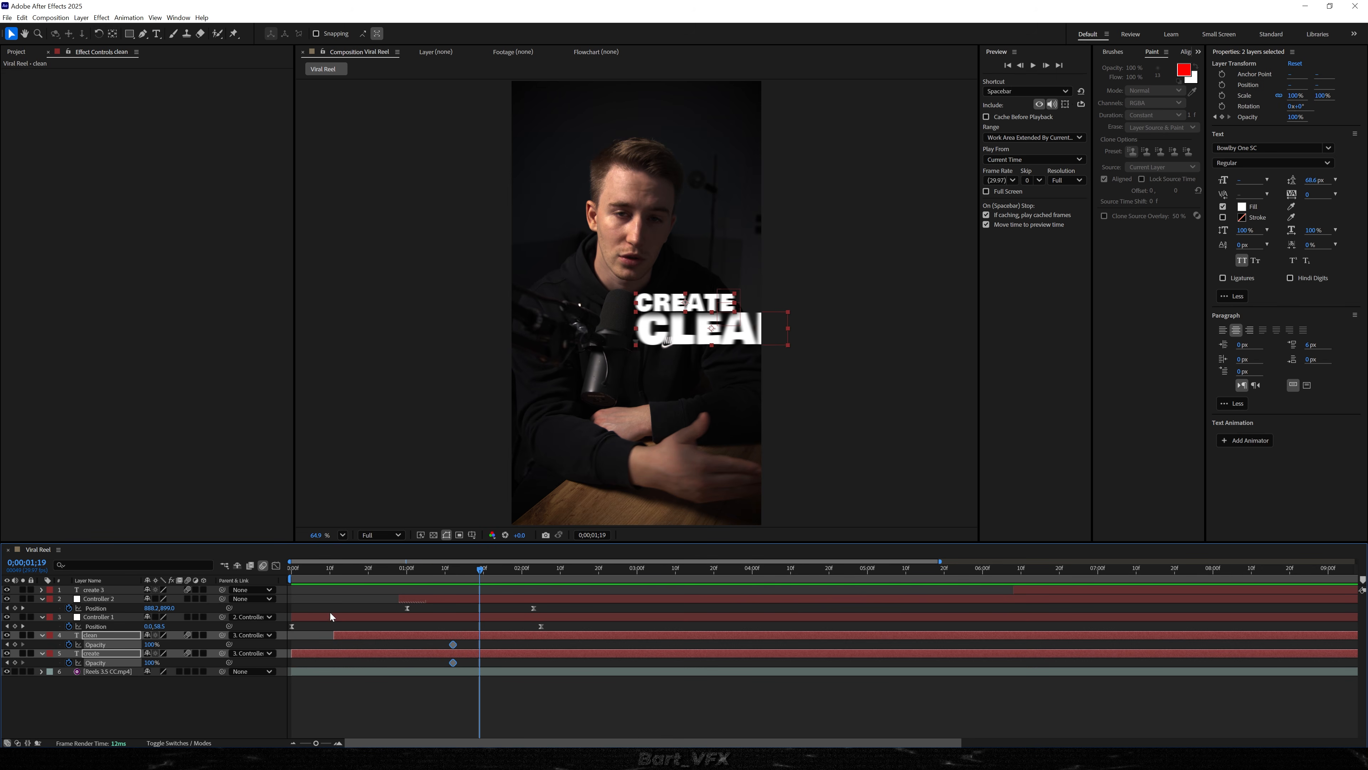
drag(144, 647, 57, 653)
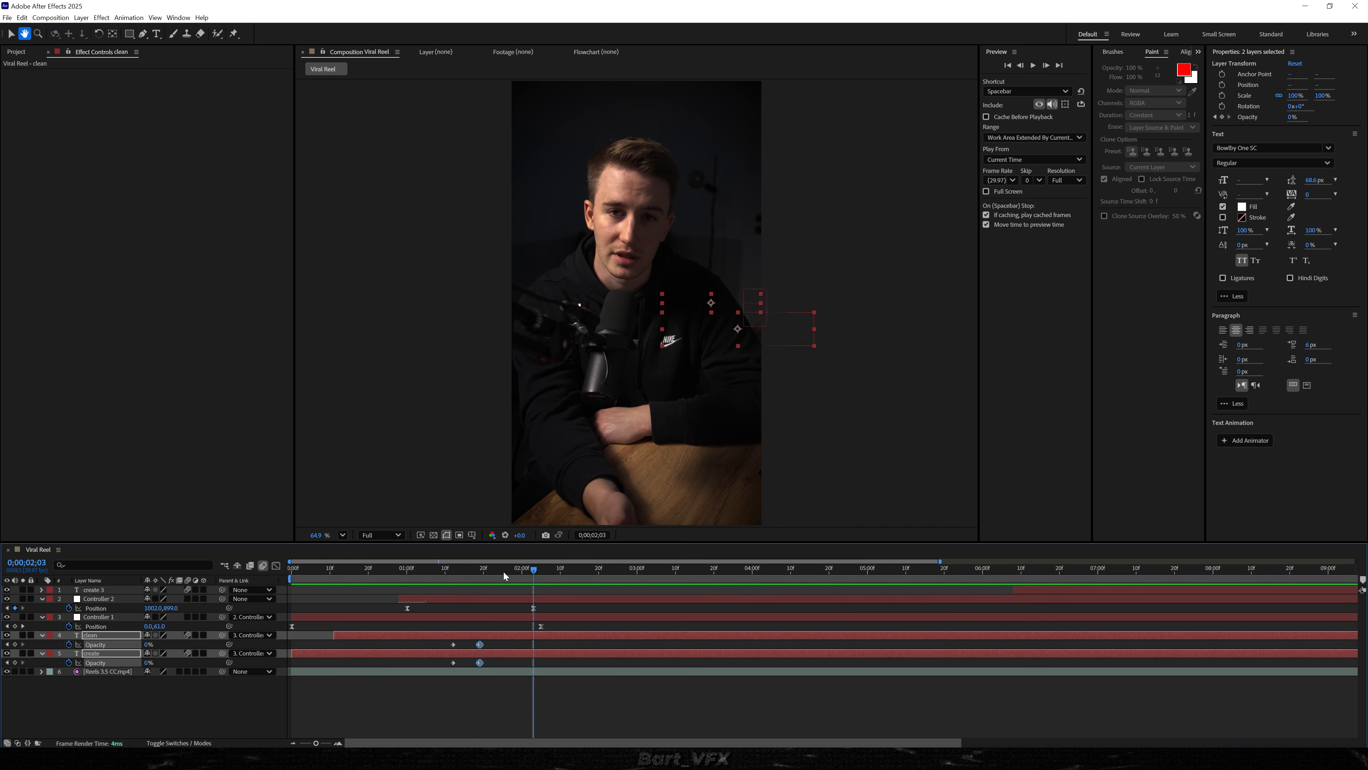
drag(505, 575, 424, 572)
key(space)
key(space)
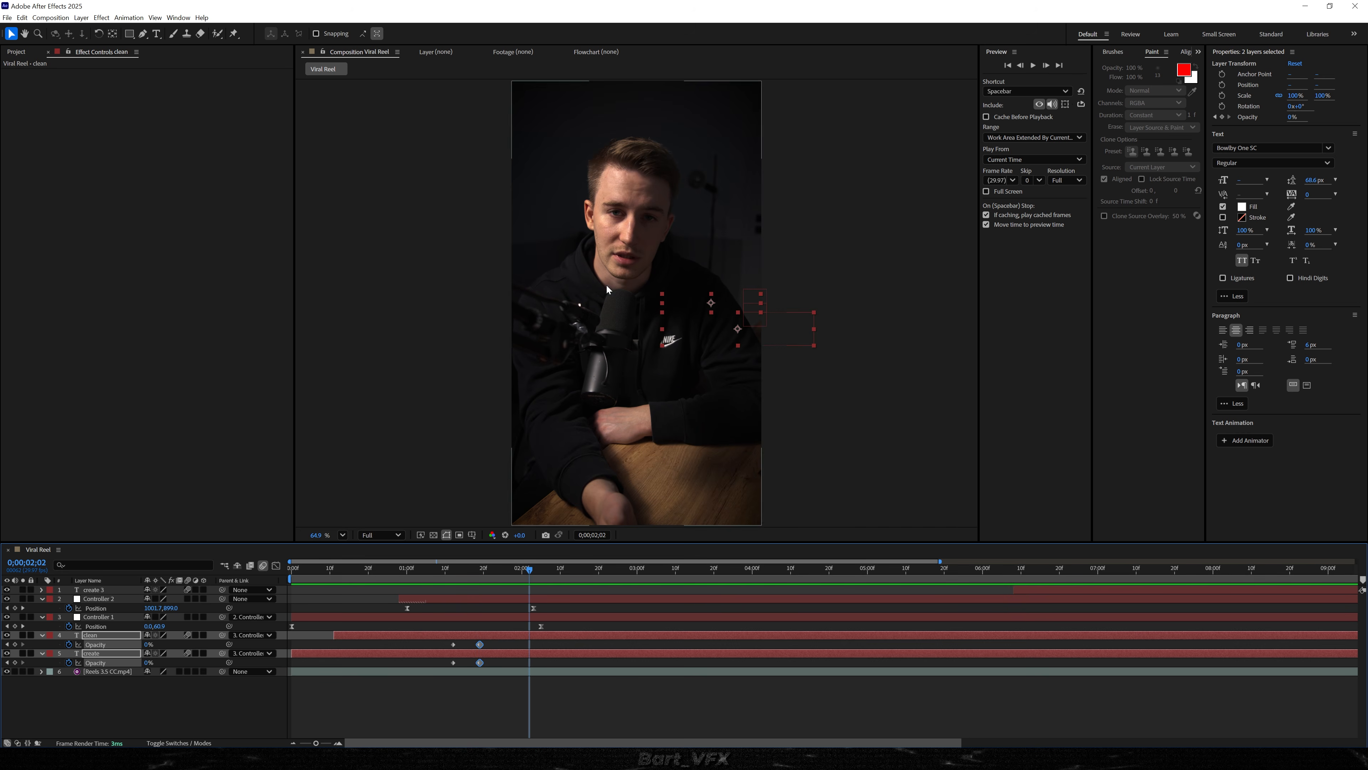
Collapse all layer properties, duplicate the create 3 text layer and shift the original to start at about 0;00;01;09
key(ctrl+a)
key(u)
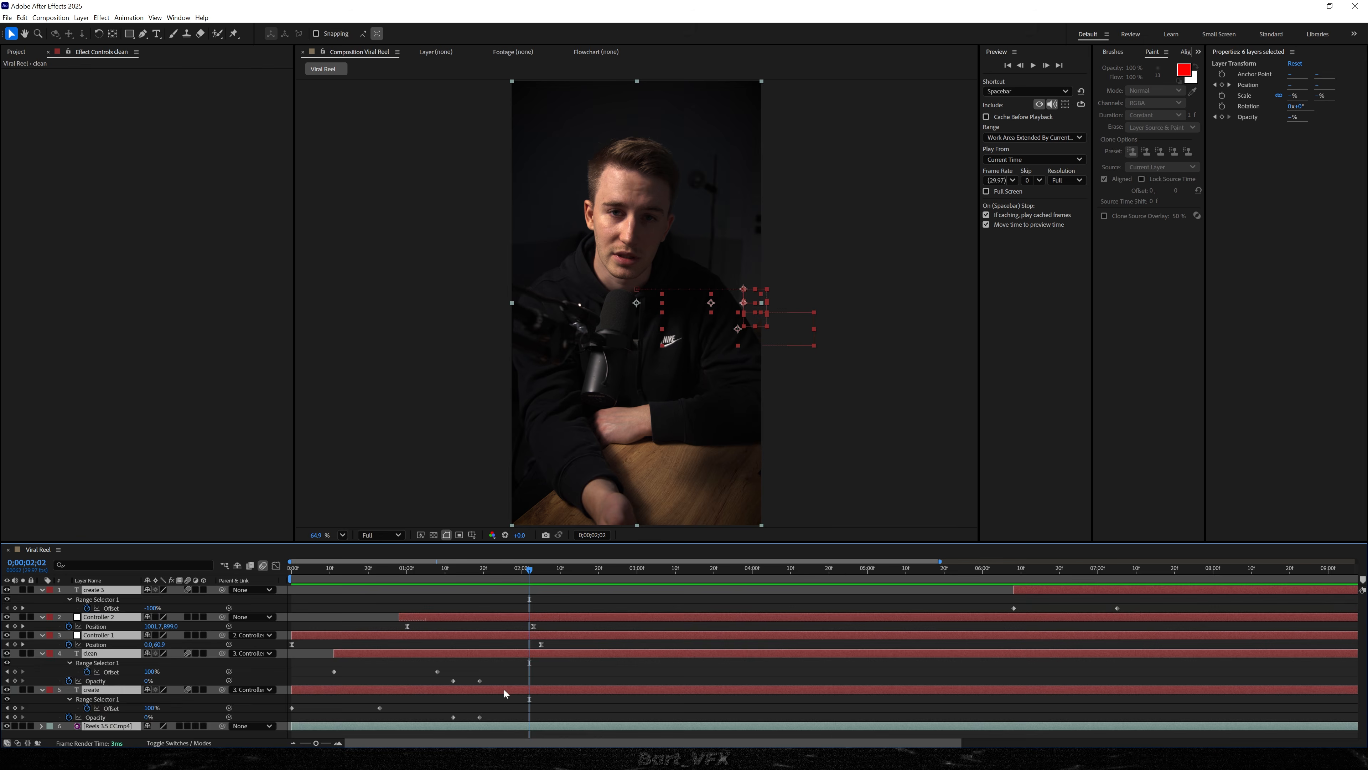
key(u)
click(144, 666)
click(97, 590)
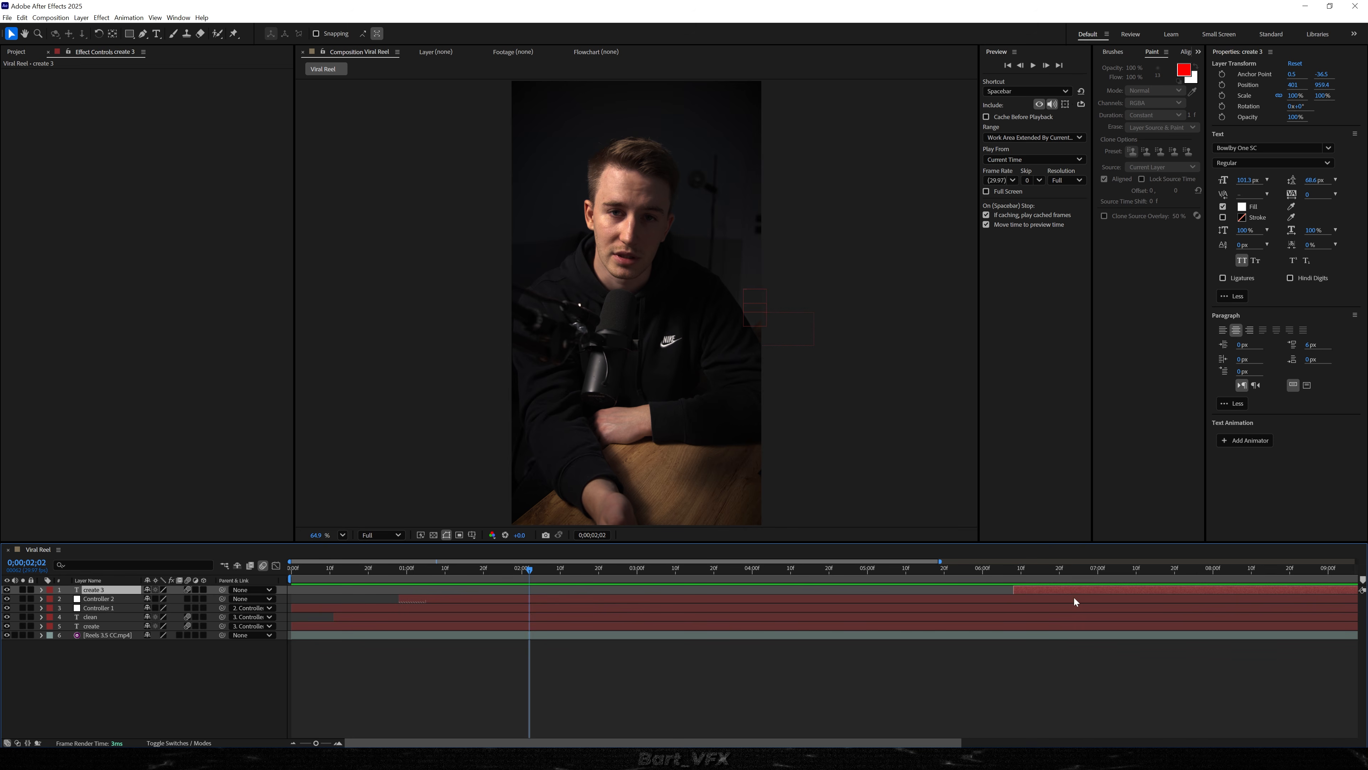
key(ctrl+d)
drag(1042, 598, 471, 601)
Change the shifted create text to "intro", enlarge it to 170.3 px, place it at 540, 960 and preview it
key(ctrl+t)
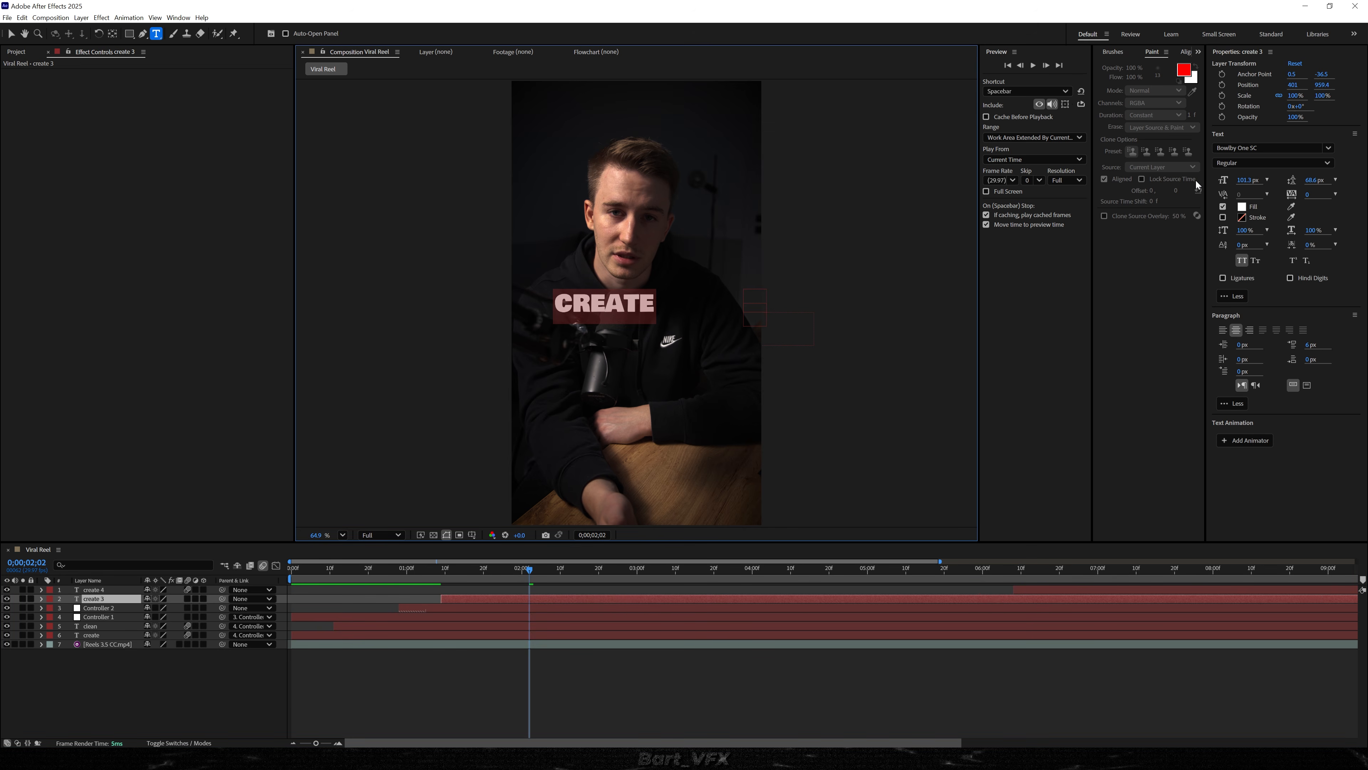
drag(1251, 181, 1273, 181)
key(v)
drag(633, 298, 657, 297)
double_click(657, 297)
text(intro)
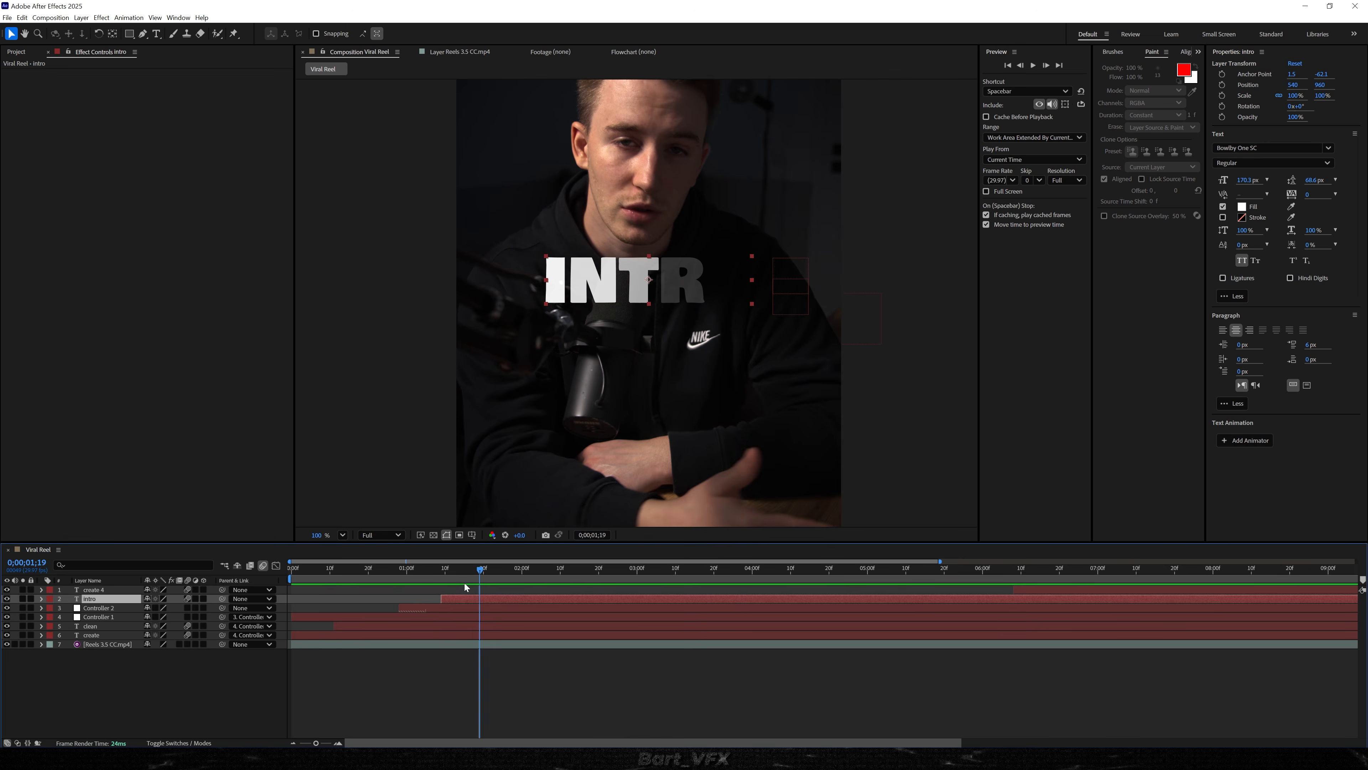
drag(456, 572, 343, 573)
key(space)
key(space)
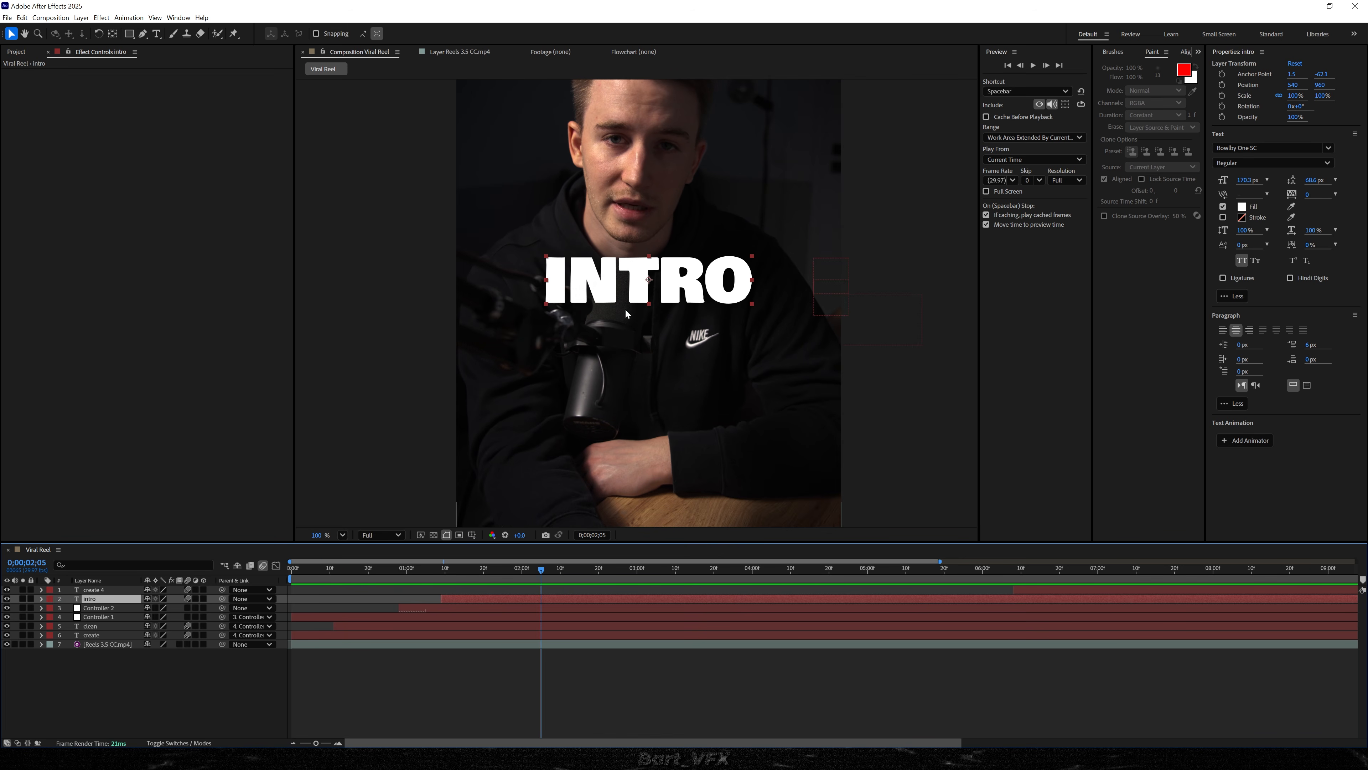
Set the intro text animator's position to -50, 0 and preview the letters' sideways entrance
click(42, 599)
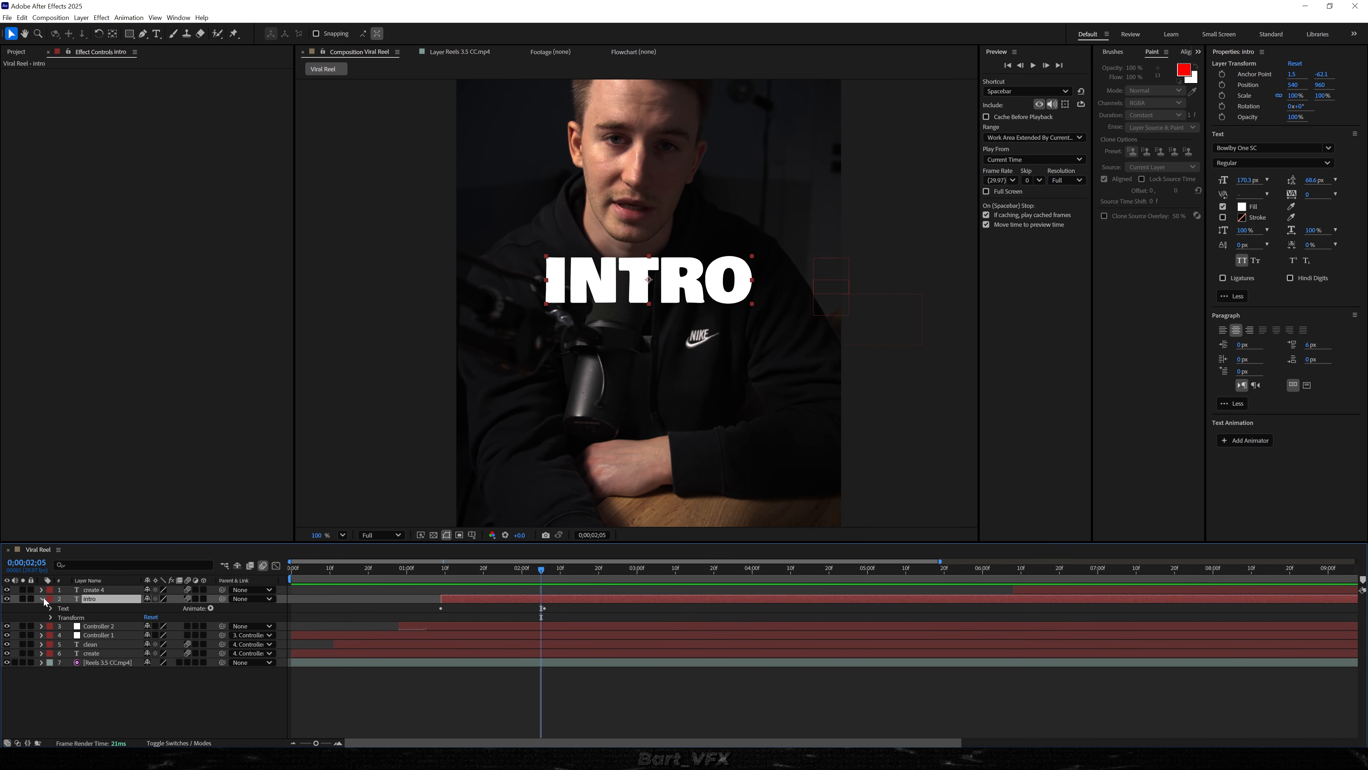
click(51, 608)
click(61, 646)
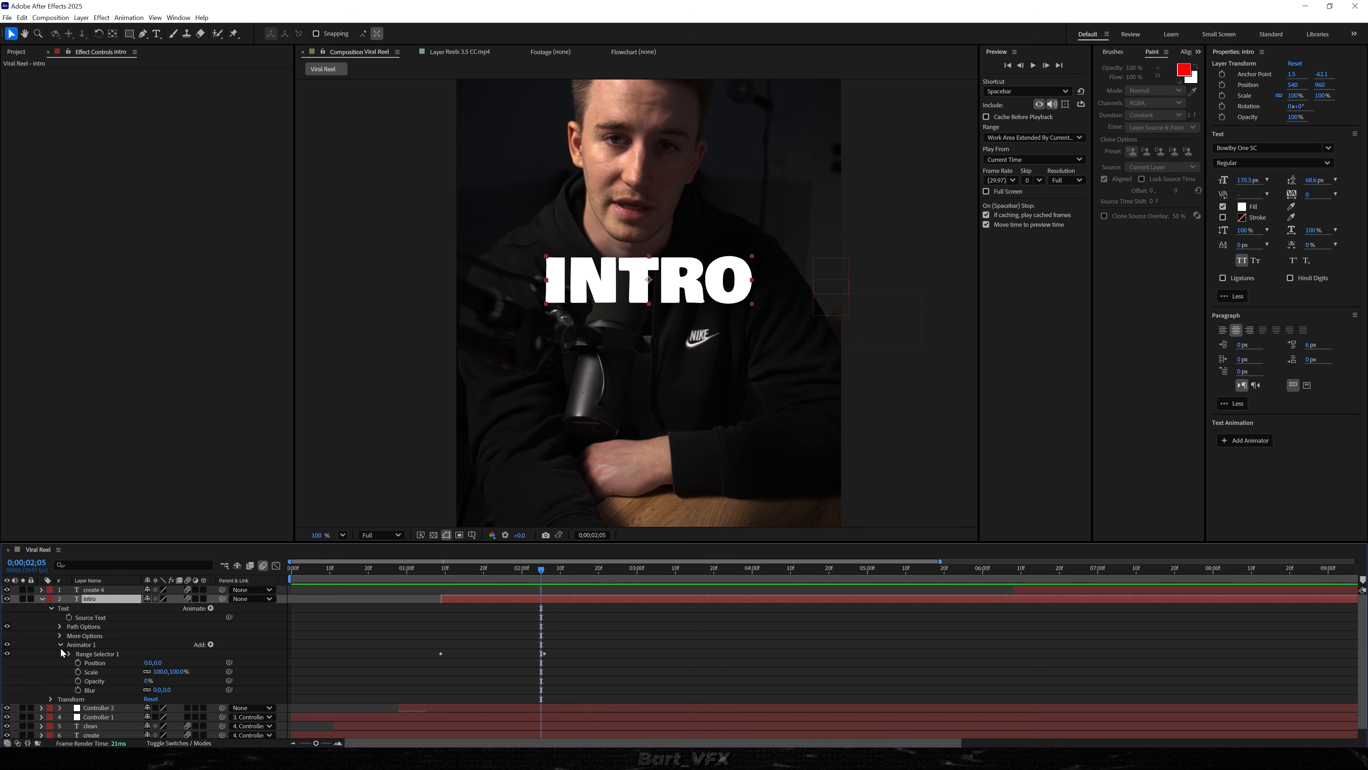
click(57, 663)
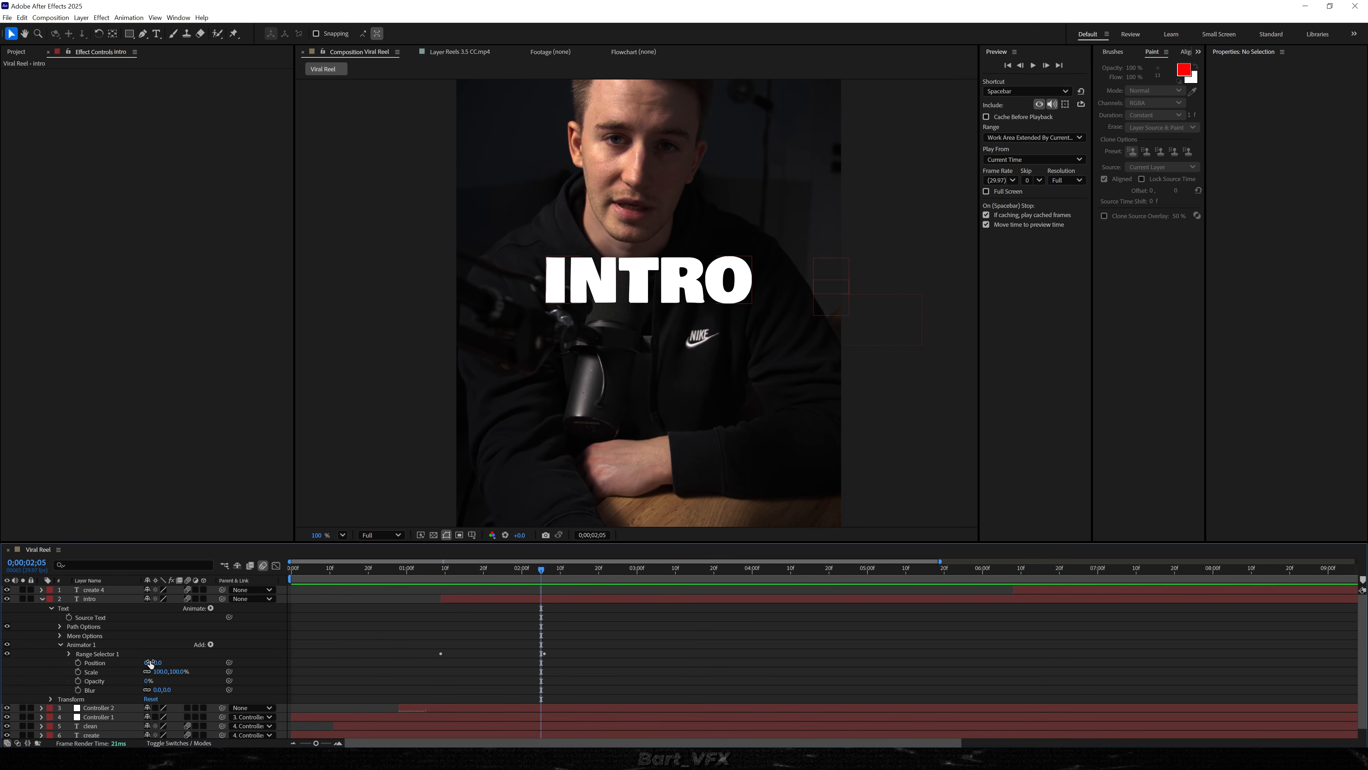
drag(150, 664, 149, 663)
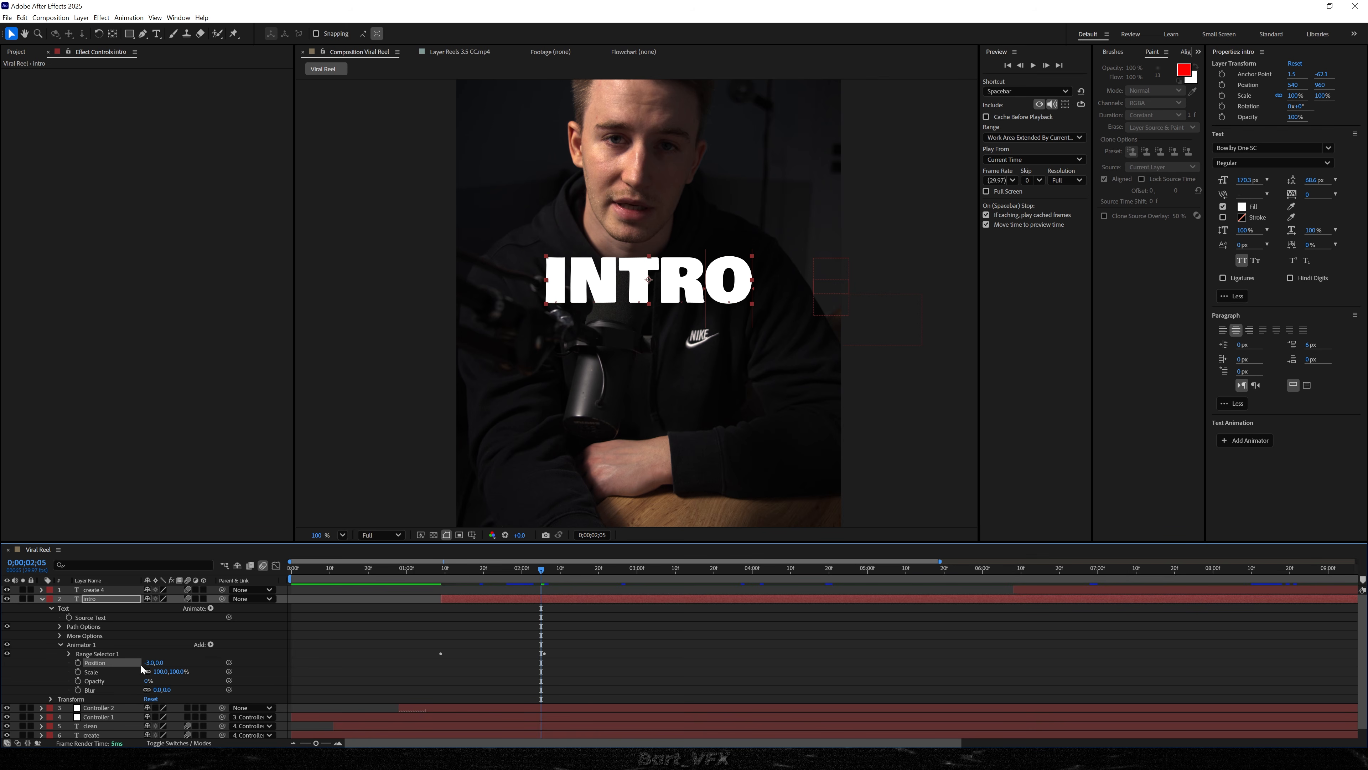
click(146, 664)
text(-50)
key(Return)
drag(439, 573, 526, 581)
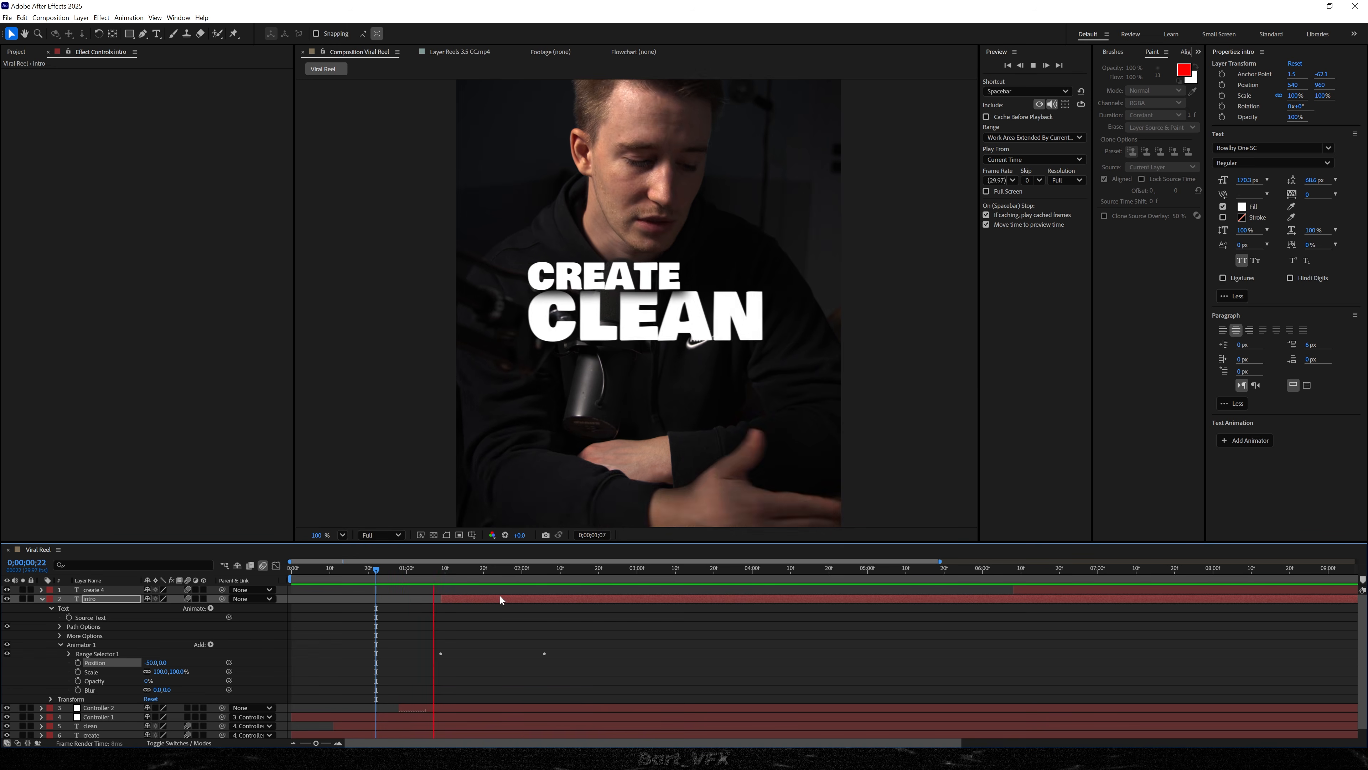
key(space)
click(476, 600)
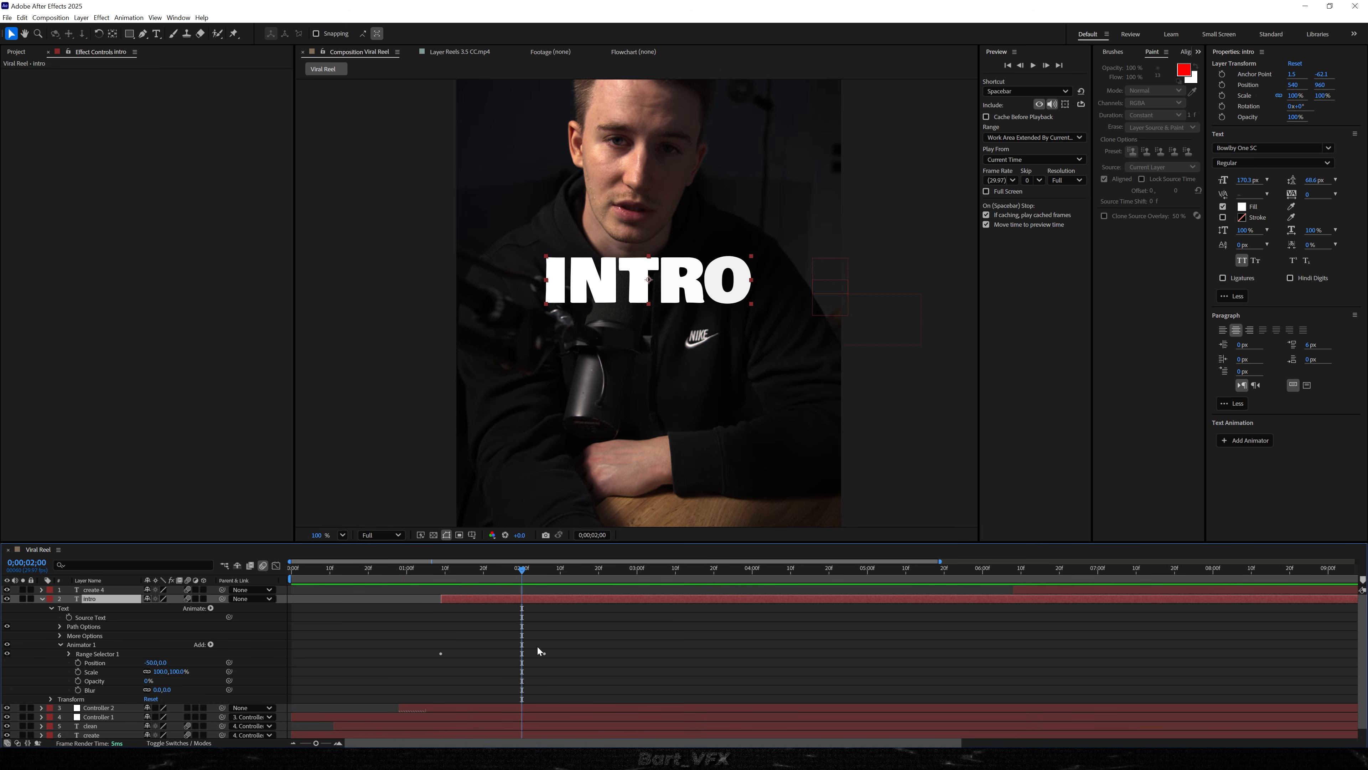
Move intro's last offset keyframe to about 0;00;02;00 and shift the layer to start at about 0;00;01;11
key(u)
drag(544, 618, 522, 617)
drag(423, 570, 383, 571)
key(space)
drag(482, 598, 416, 572)
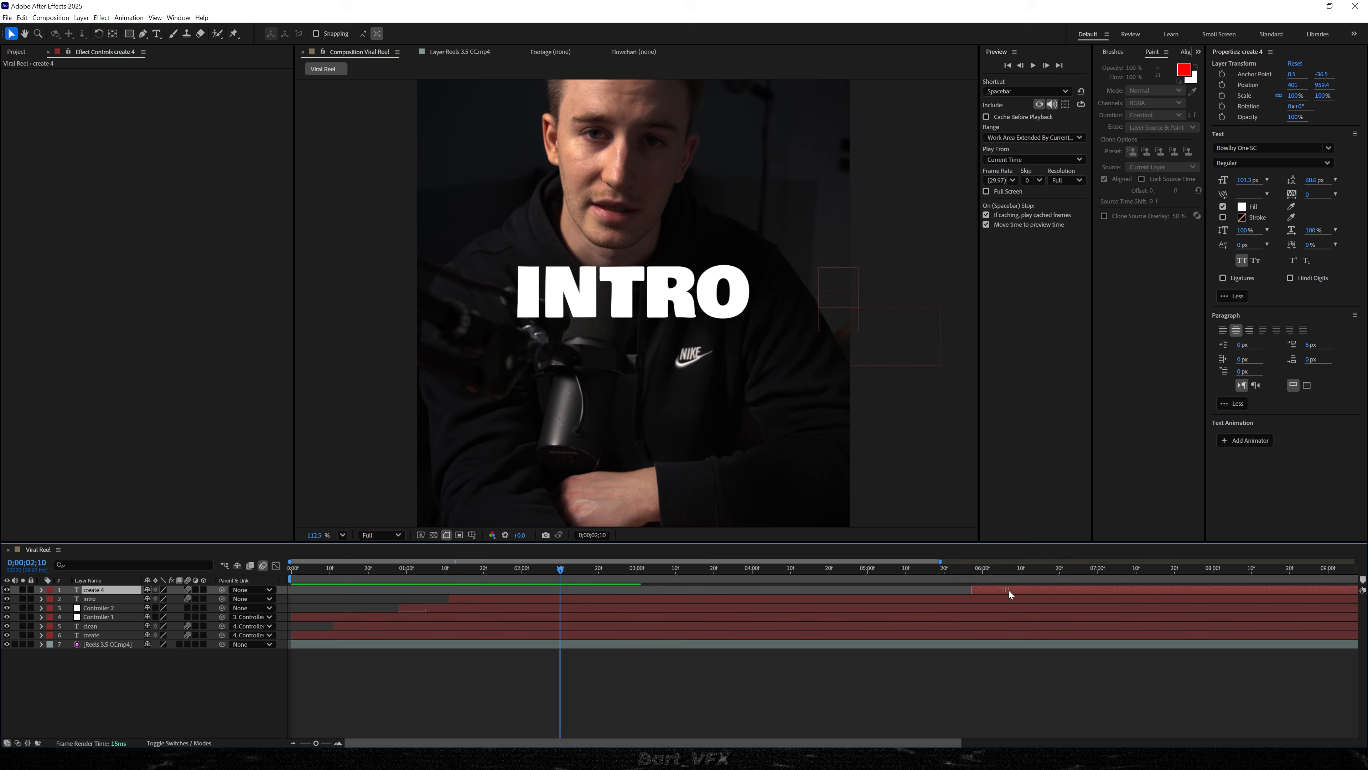
Shift the create 4 layer to start at about 0;00;02;05, place it below INTRO and retype it as "for your video"
drag(750, 593, 564, 586)
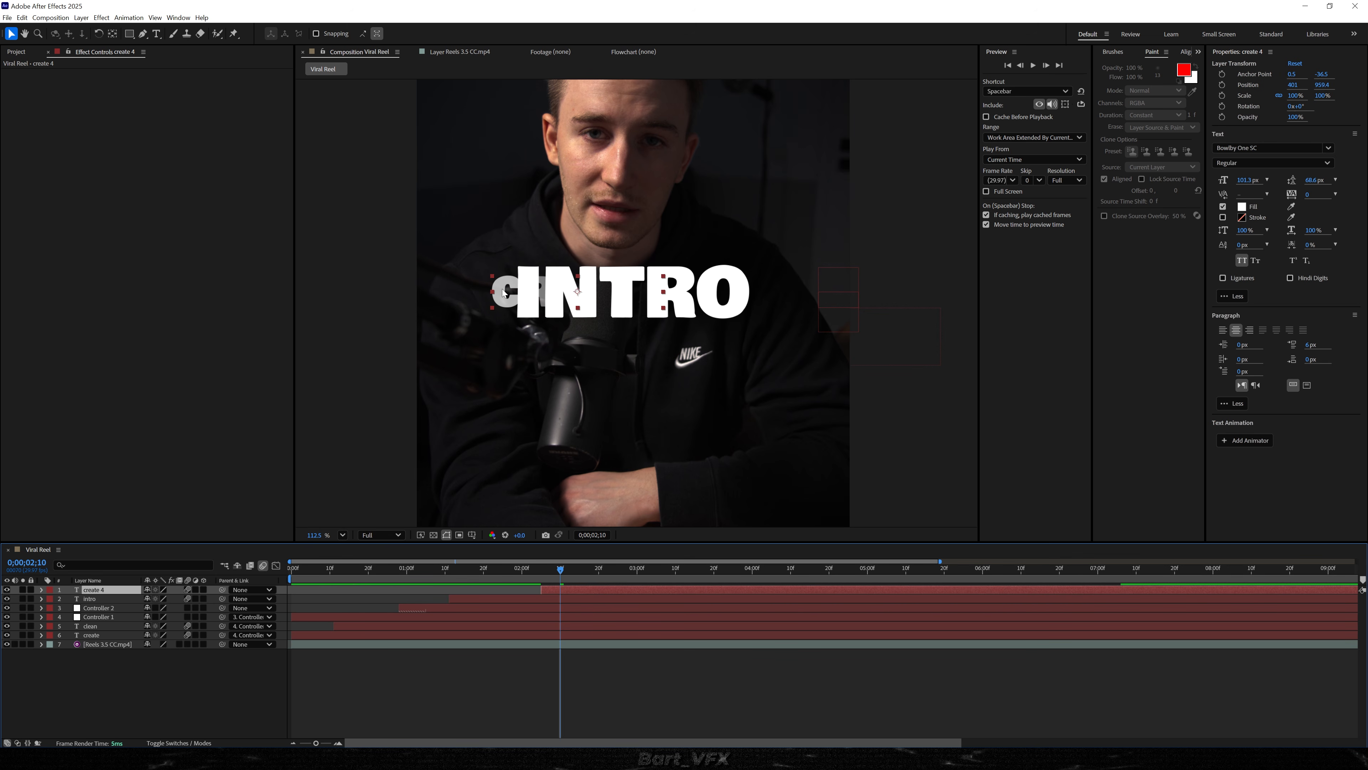
drag(504, 294, 502, 345)
double_click(502, 344)
text(for your video)
Reduce the "for your video" text to 60.9 px and align it directly beneath INTRO
drag(599, 571, 644, 571)
key(ctrl+a)
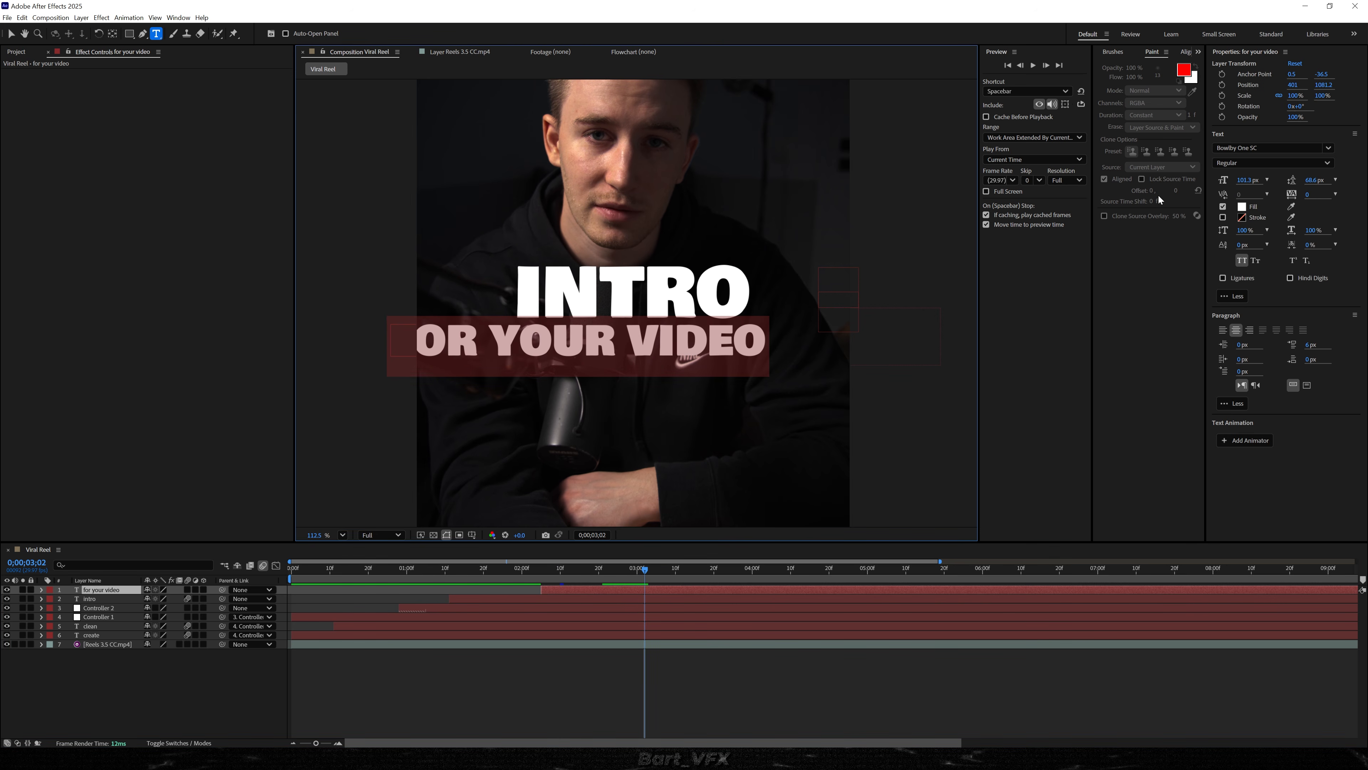
drag(1247, 181, 1037, 224)
drag(611, 352, 666, 339)
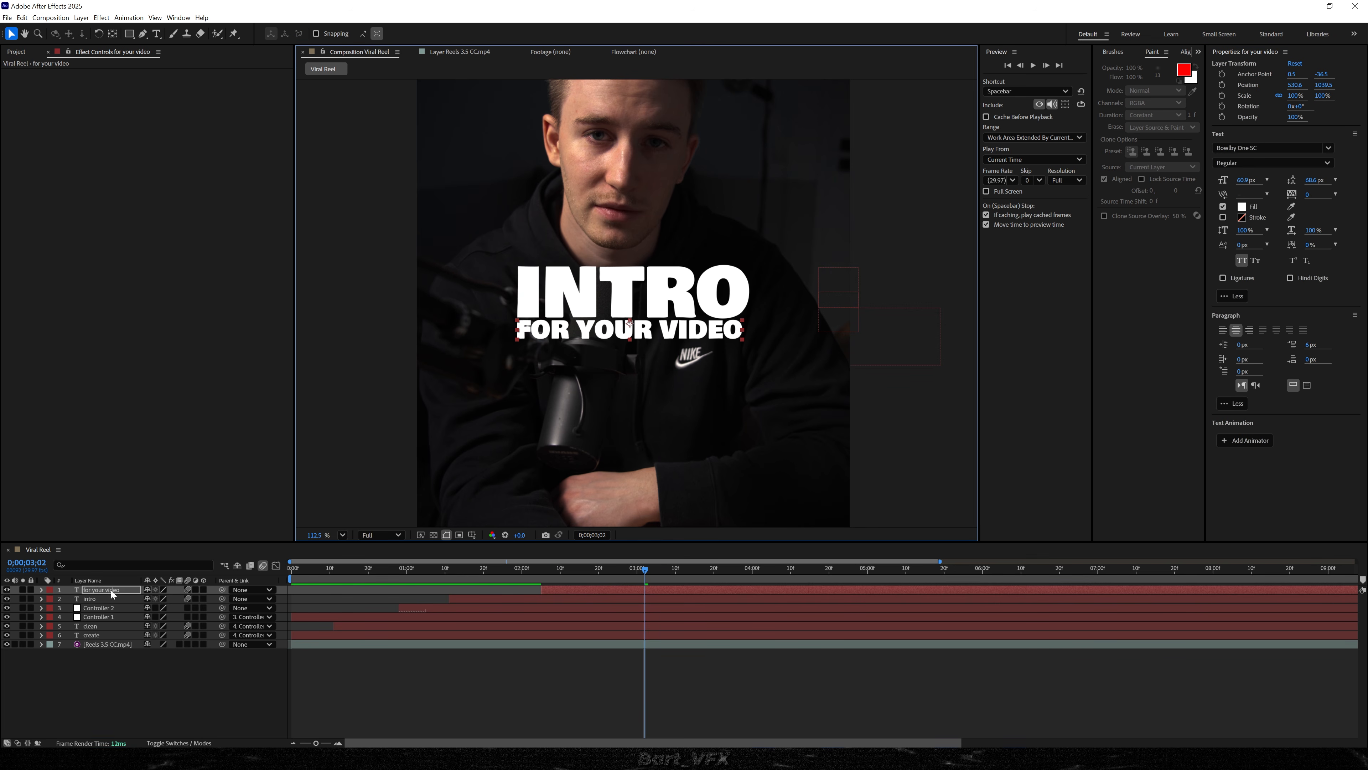
Set the "for your video" text animator's position to 0, -50
click(40, 591)
click(50, 599)
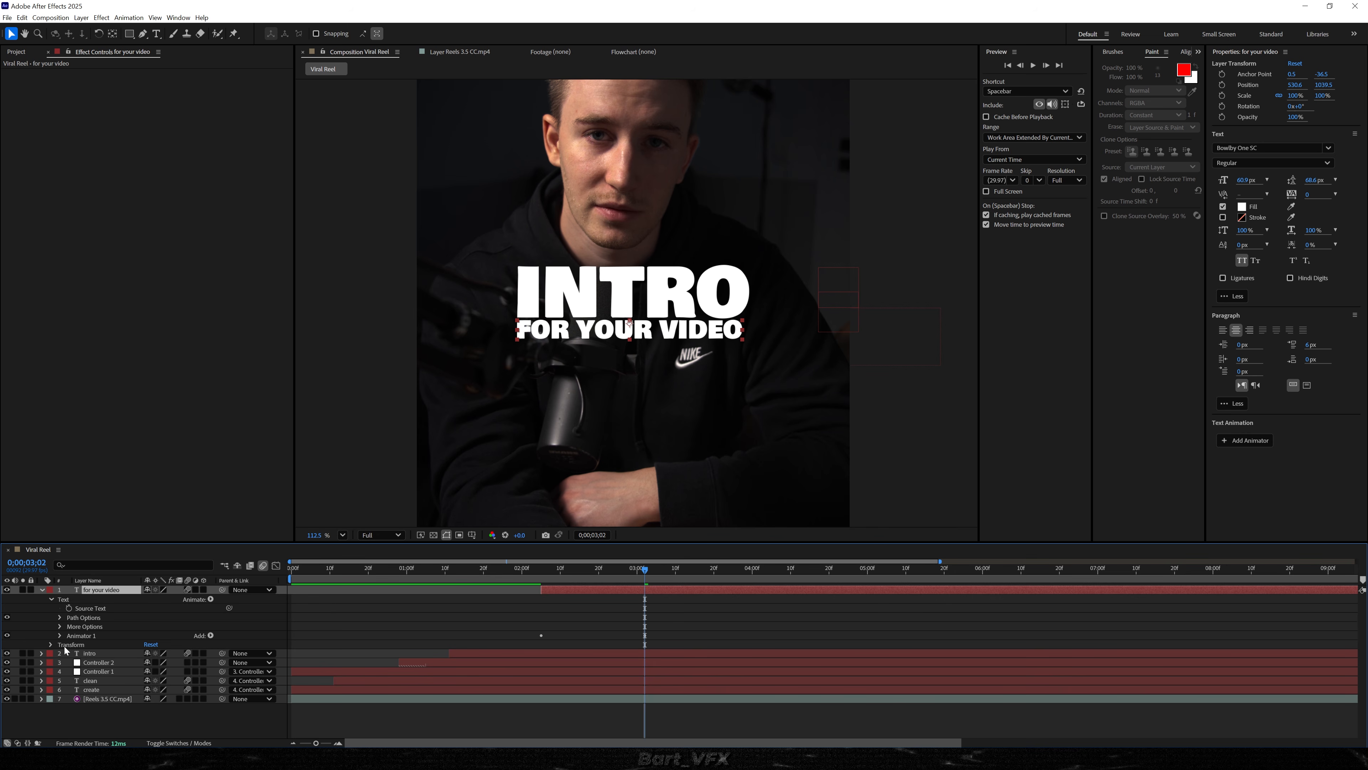
click(59, 635)
click(207, 680)
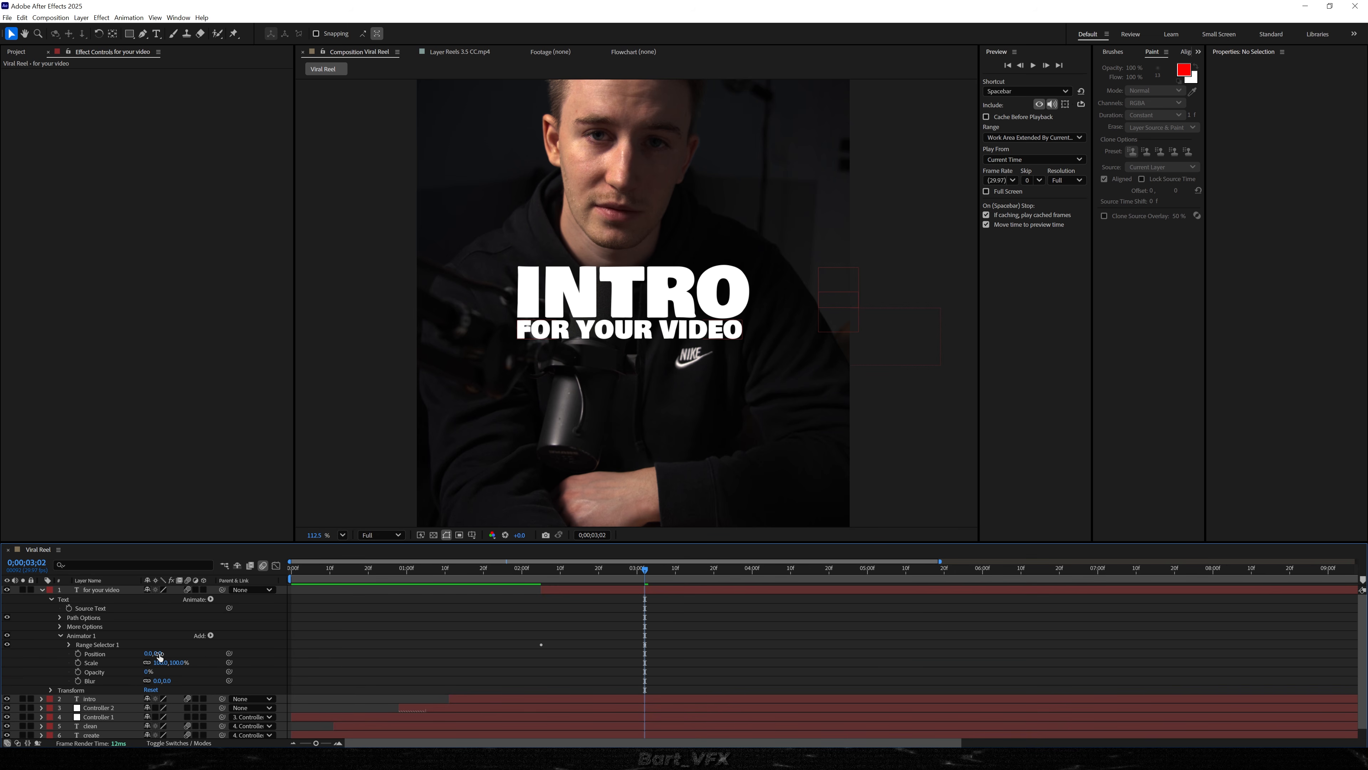
text(-50)
key(Return)
click(282, 661)
Base the "for your video" range selector on Words and preview the word-by-word reveal
click(68, 644)
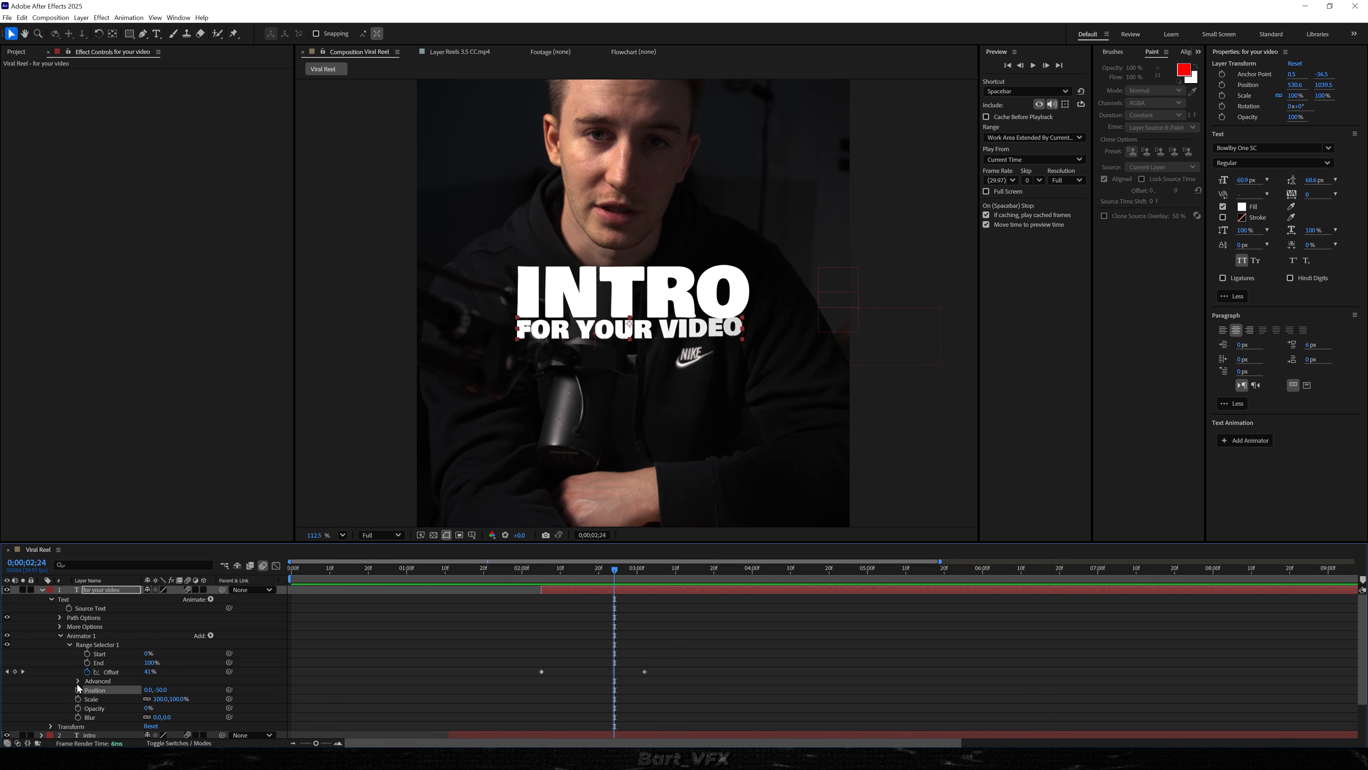
click(78, 681)
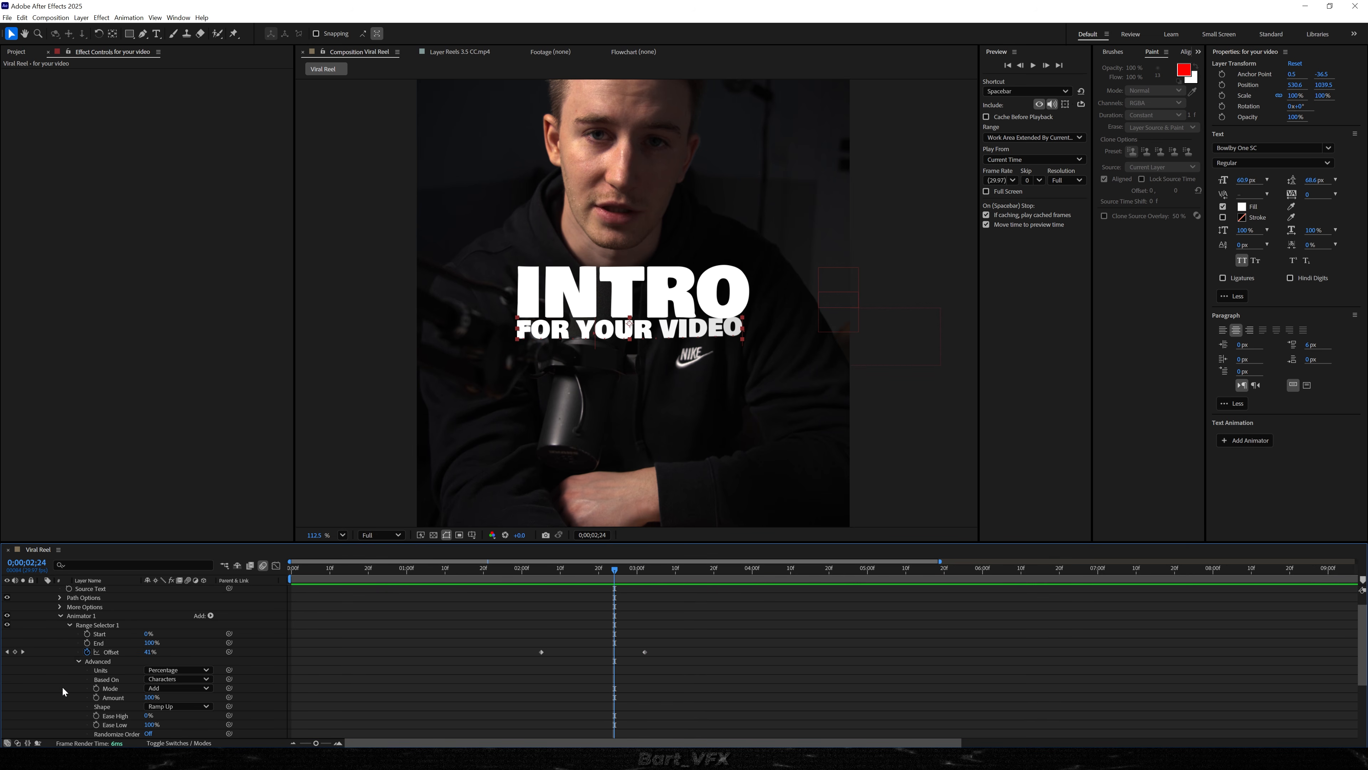
click(159, 679)
click(160, 711)
drag(613, 569, 576, 571)
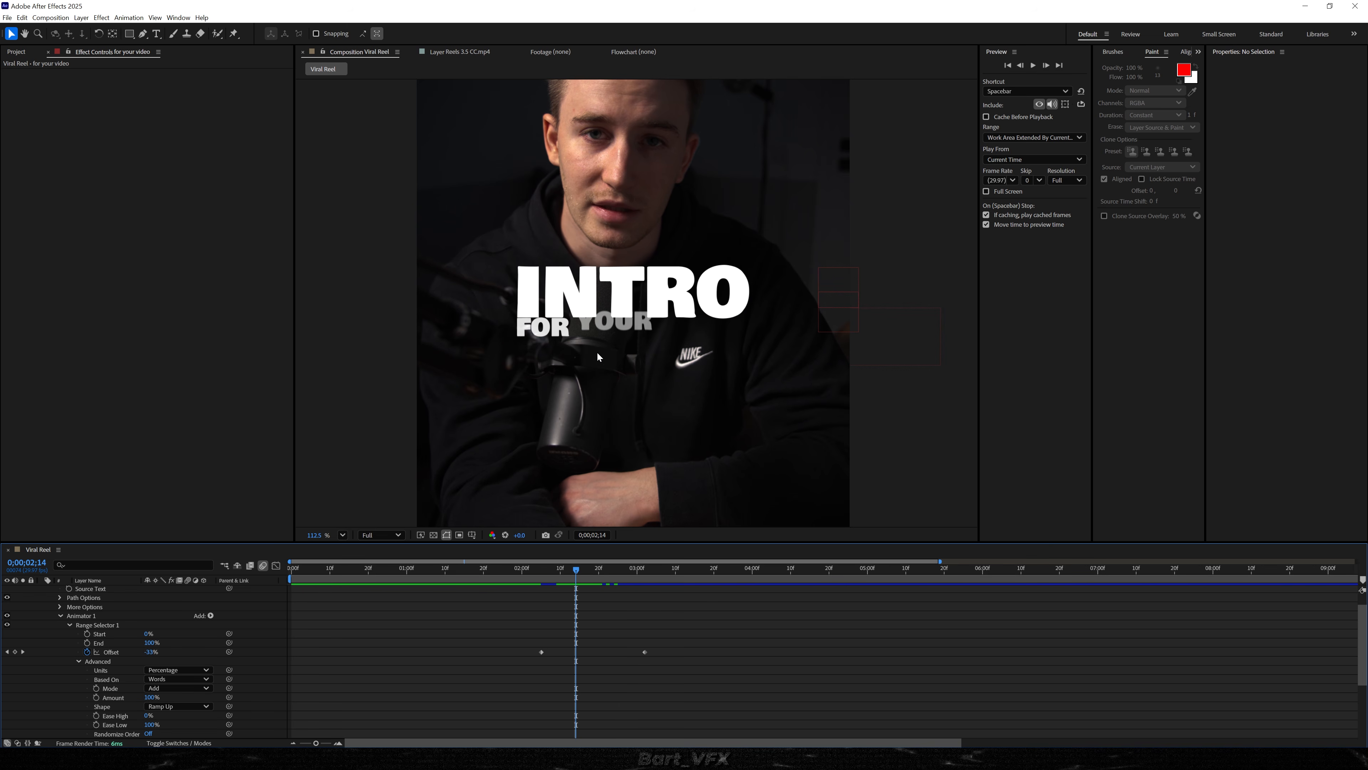
key(space)
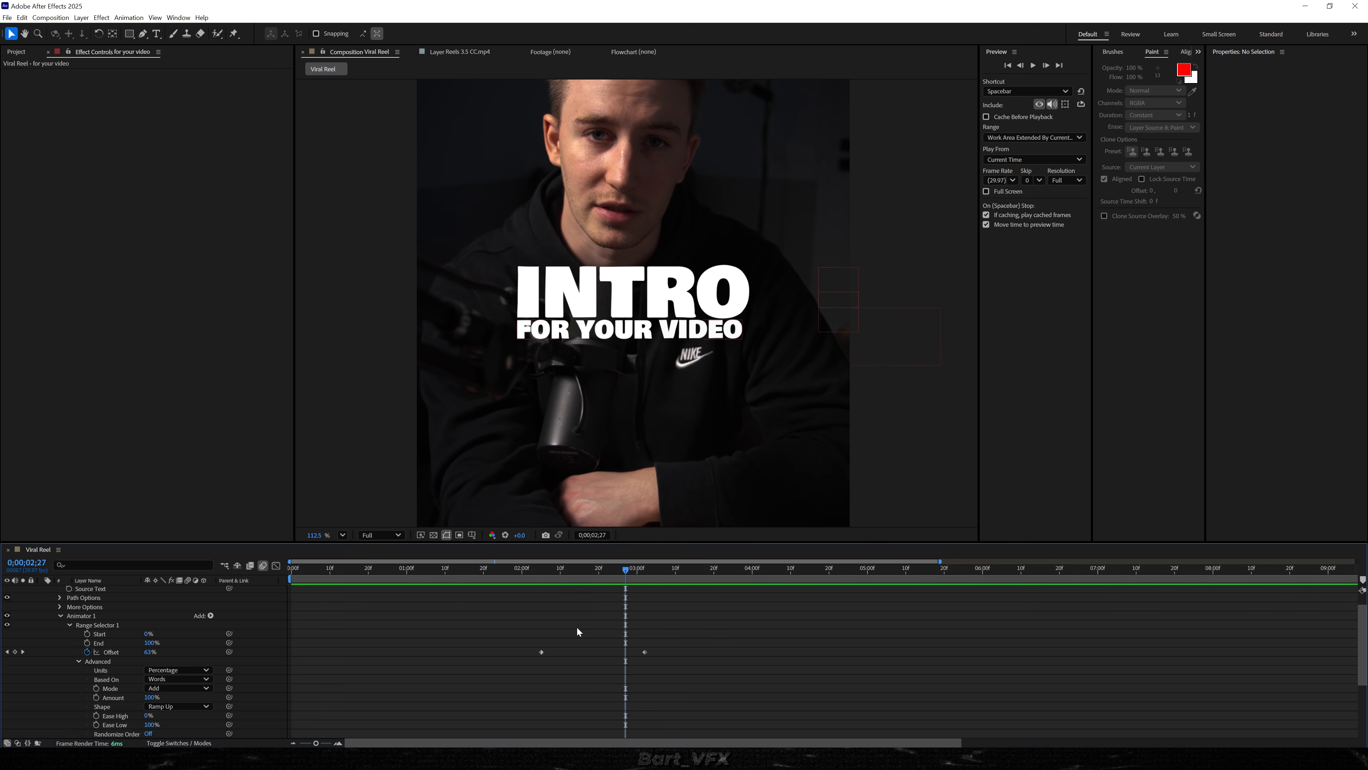
Shift the "for your video" layer with its offset keyframes to start at about 0;00;01;20 and preview the timing
key(ctrl+a)
key(u)
key(u)
click(550, 663)
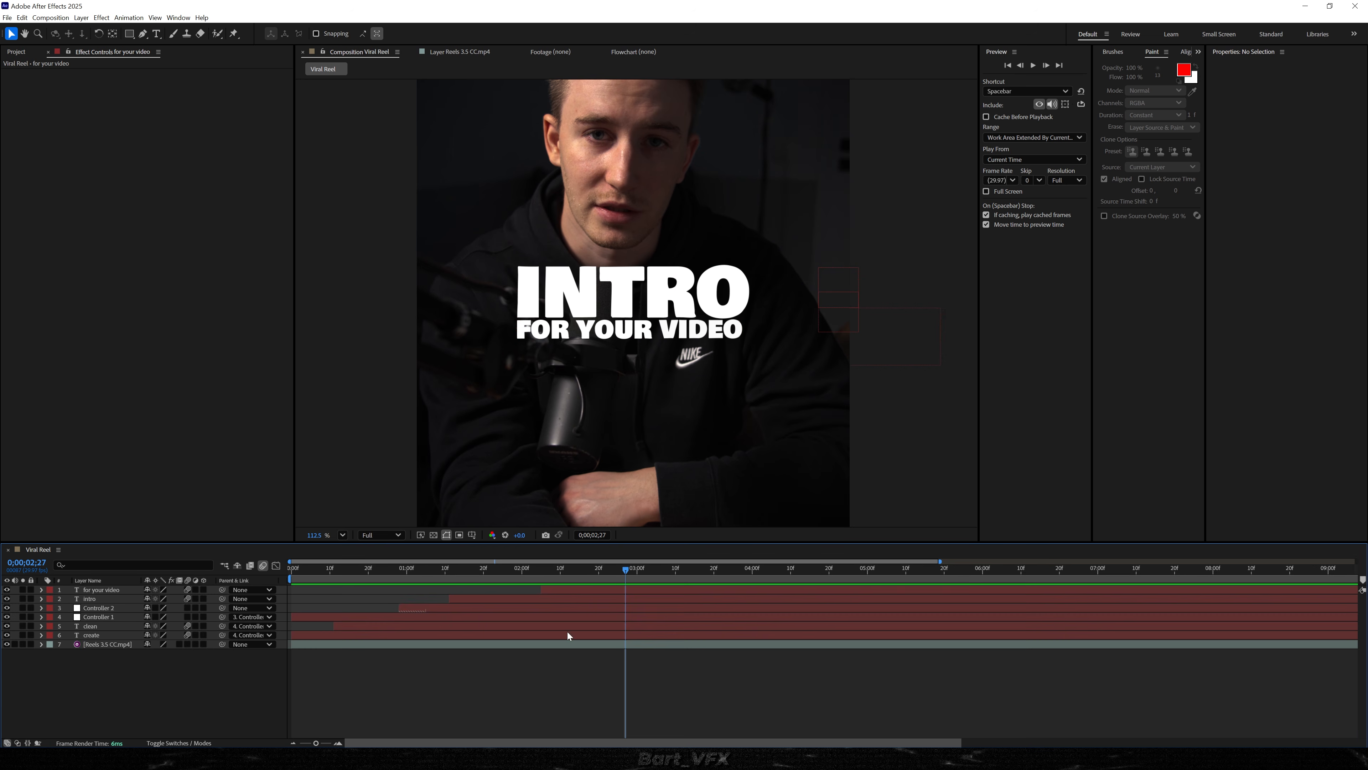
click(572, 590)
key(u)
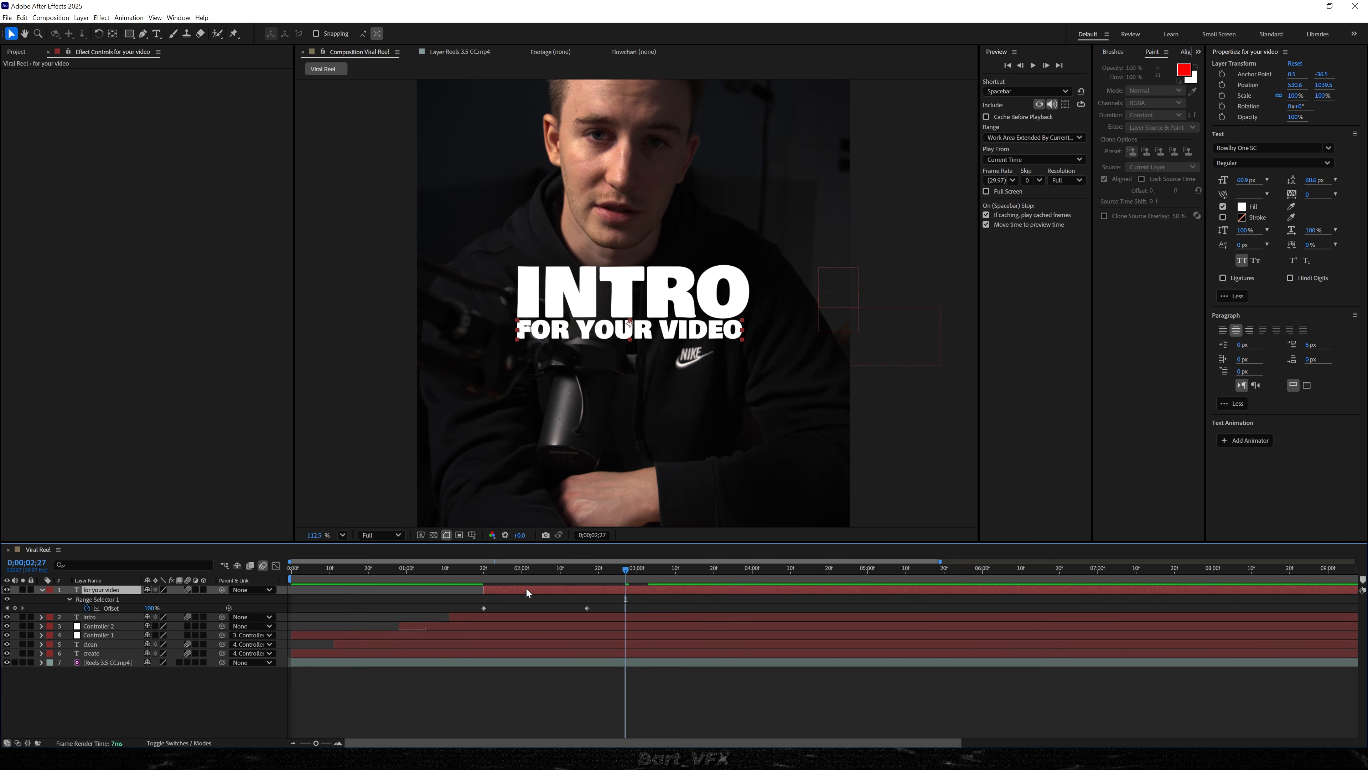
click(416, 579)
key(space)
click(590, 598)
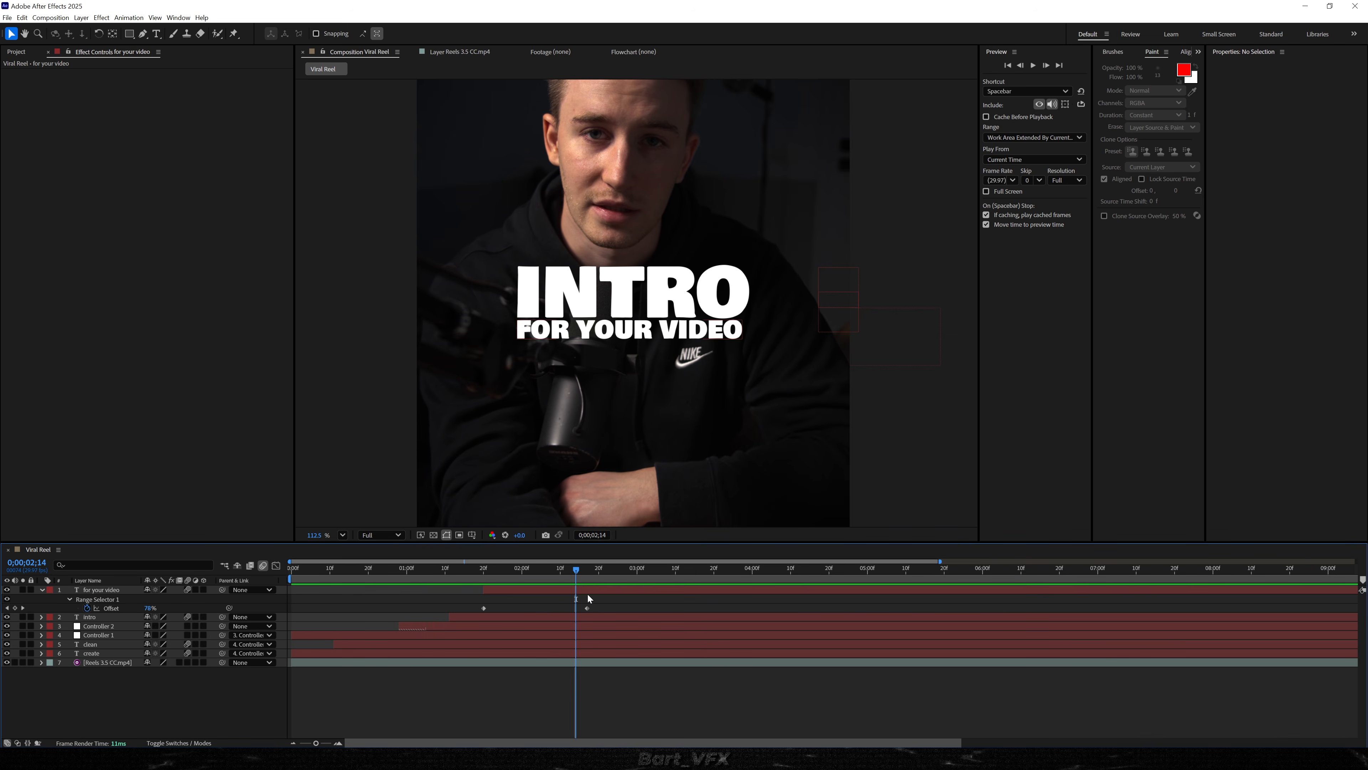
Draw a rectangular mask around the "for your video" text with its upper edge just below INTRO, and feather it 31 px
click(610, 580)
click(609, 592)
scroll(554, 251, up, 4)
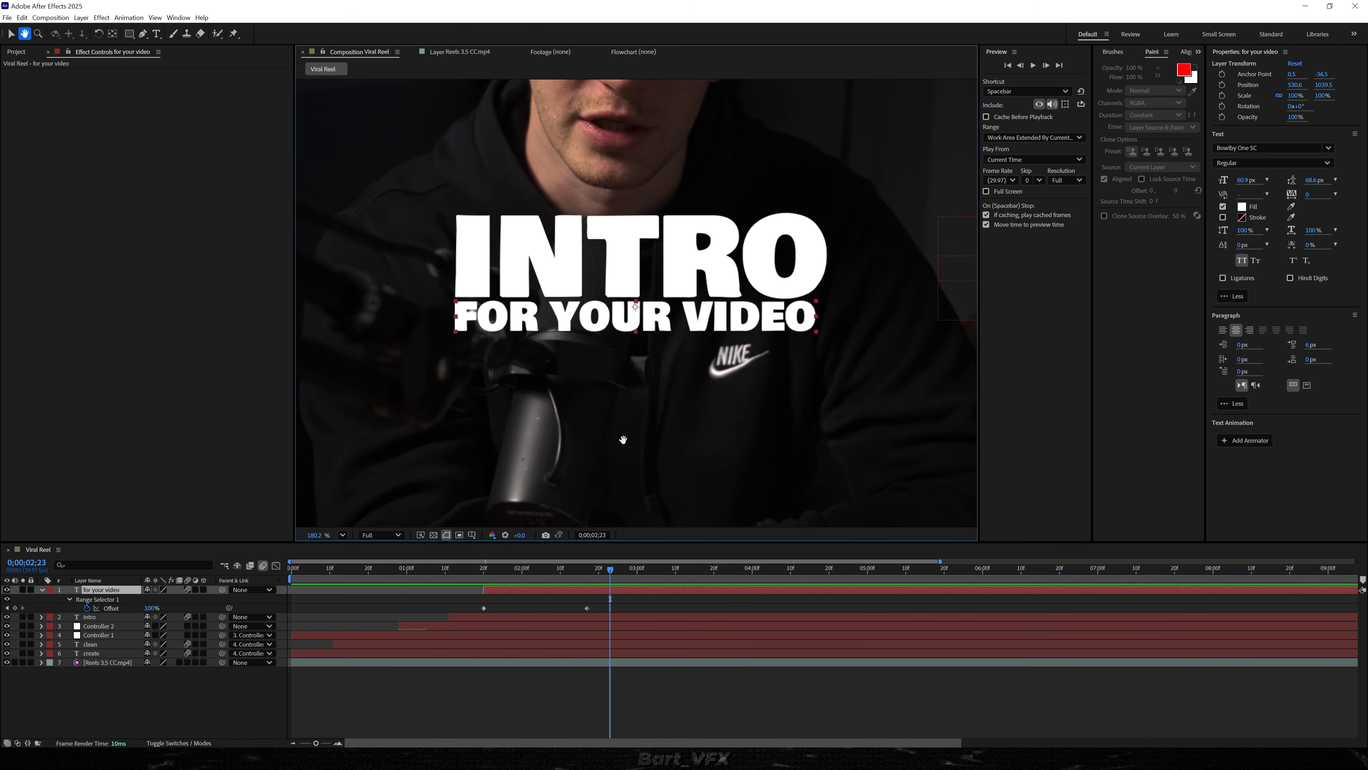
click(129, 34)
drag(431, 307, 831, 387)
key(f)
mouse_move(159, 607)
mouse_down()
mouse_move(172, 607)
mouse_move(158, 608)
mouse_up()
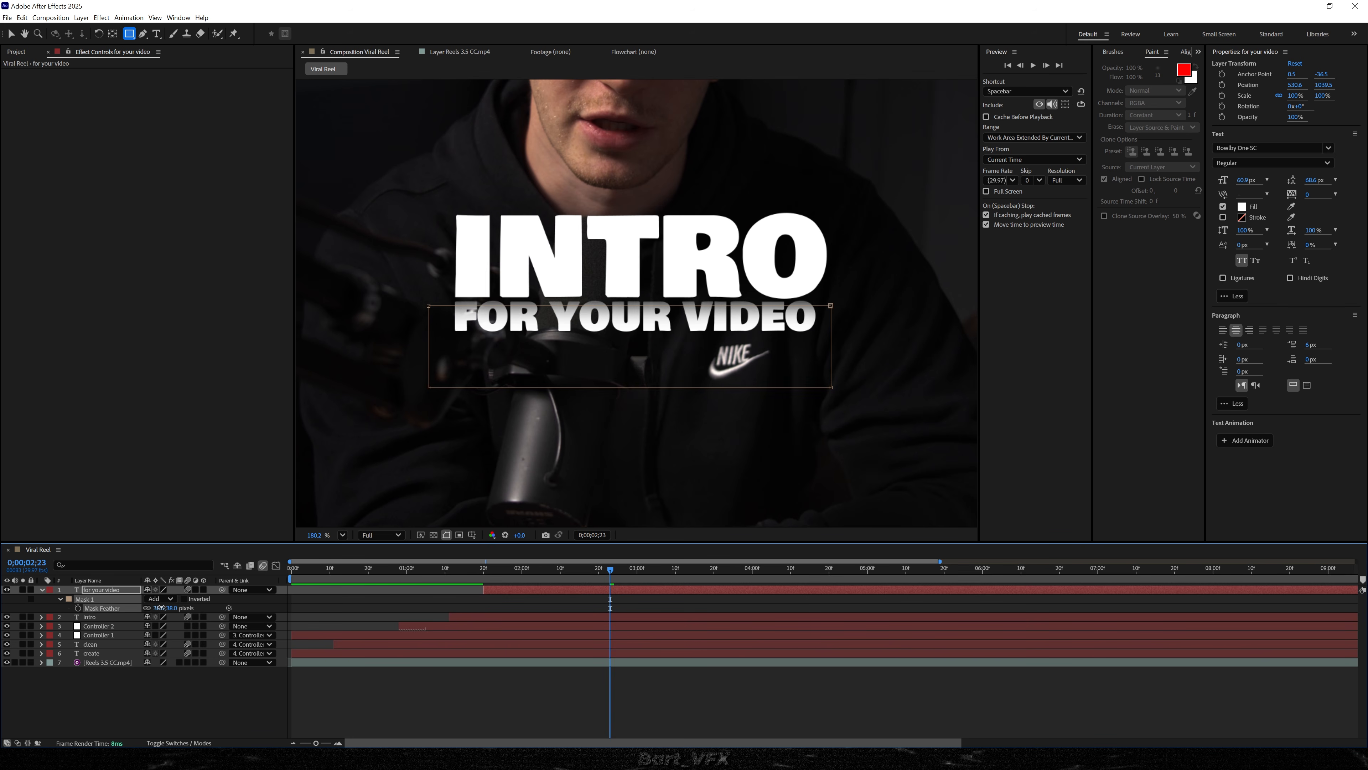
key(space)
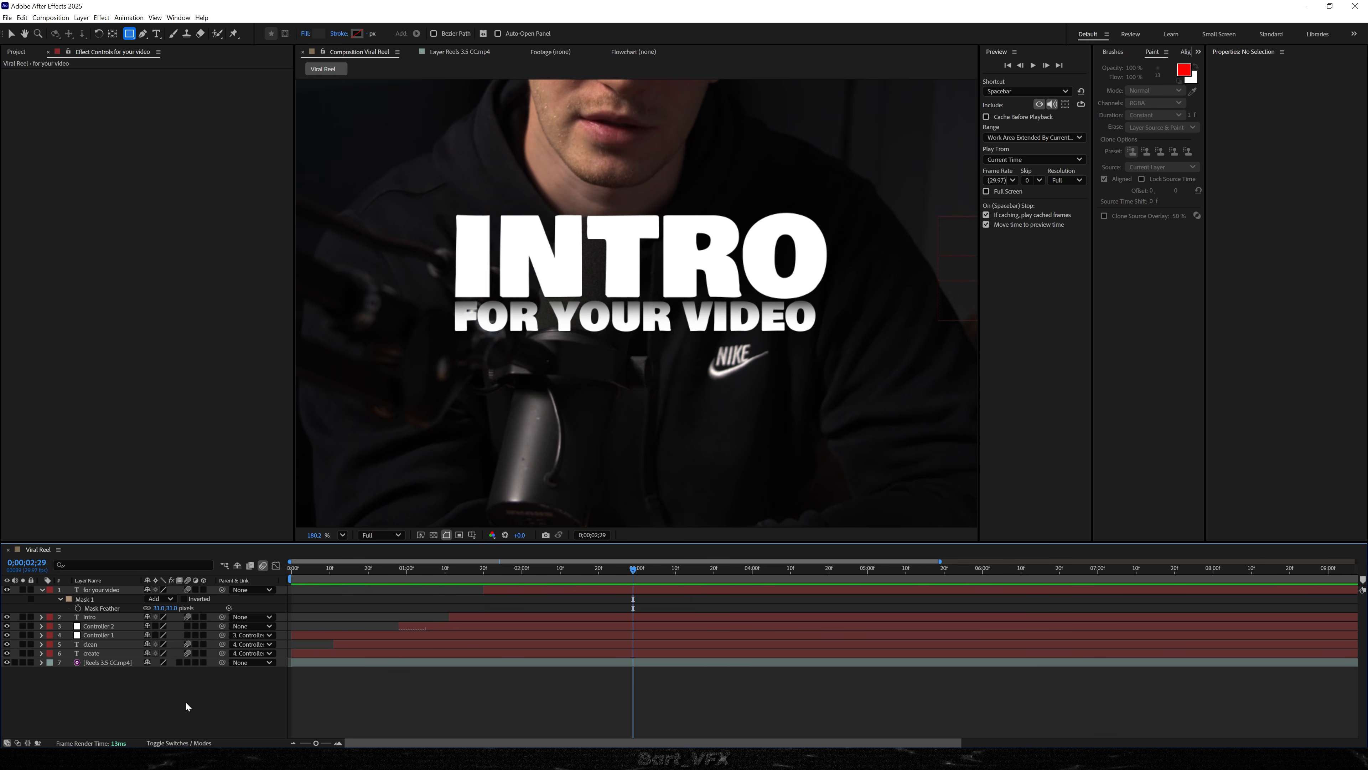
Scale the Controller 1 null down to about 87.1% and preview the caption animation
click(110, 617)
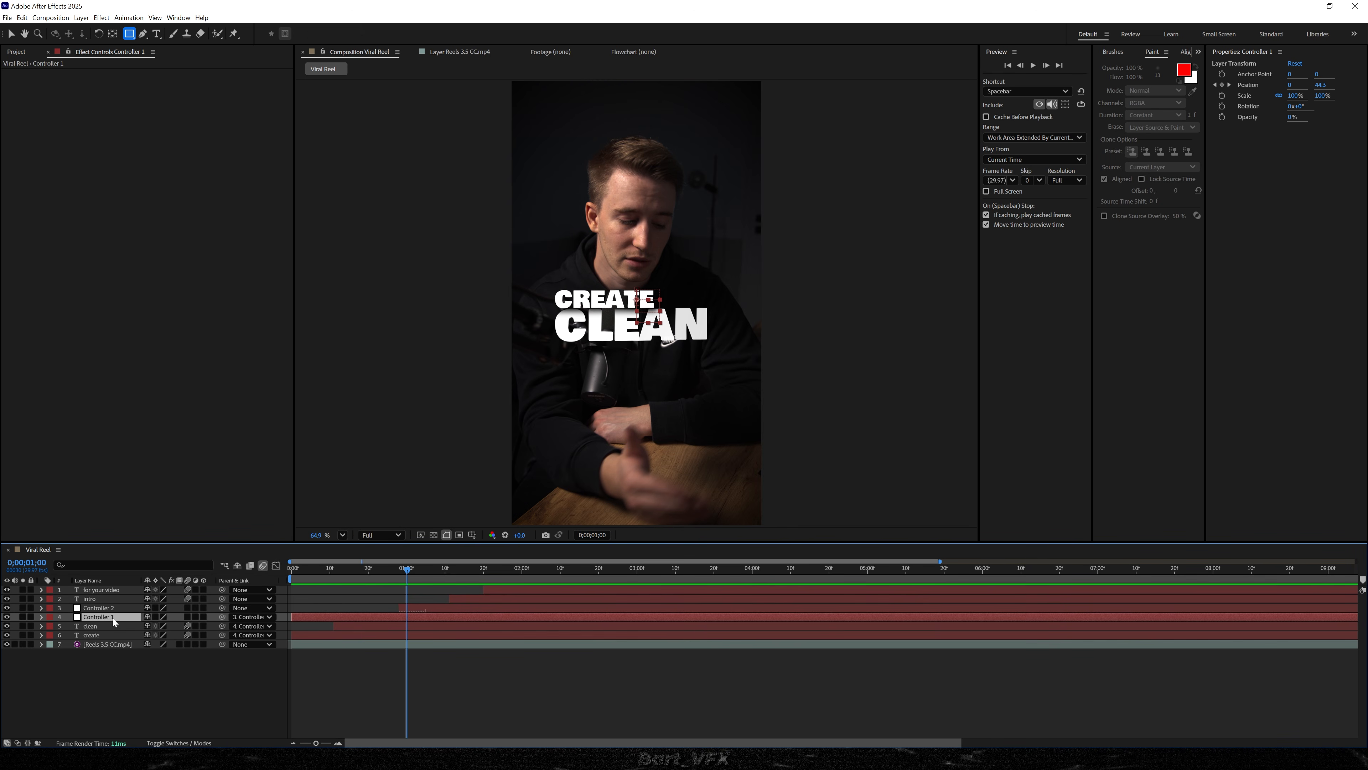
key(s)
drag(166, 628, 107, 642)
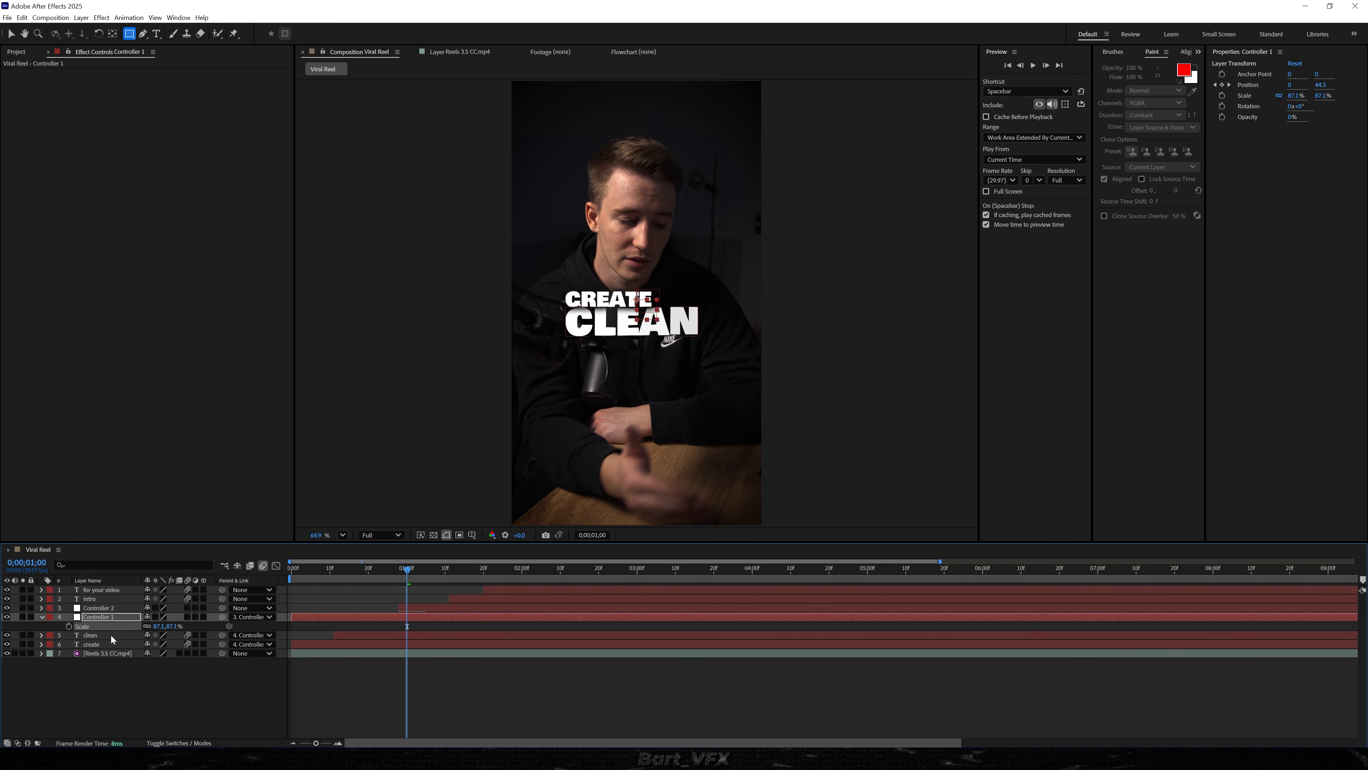
key(Home)
key(space)
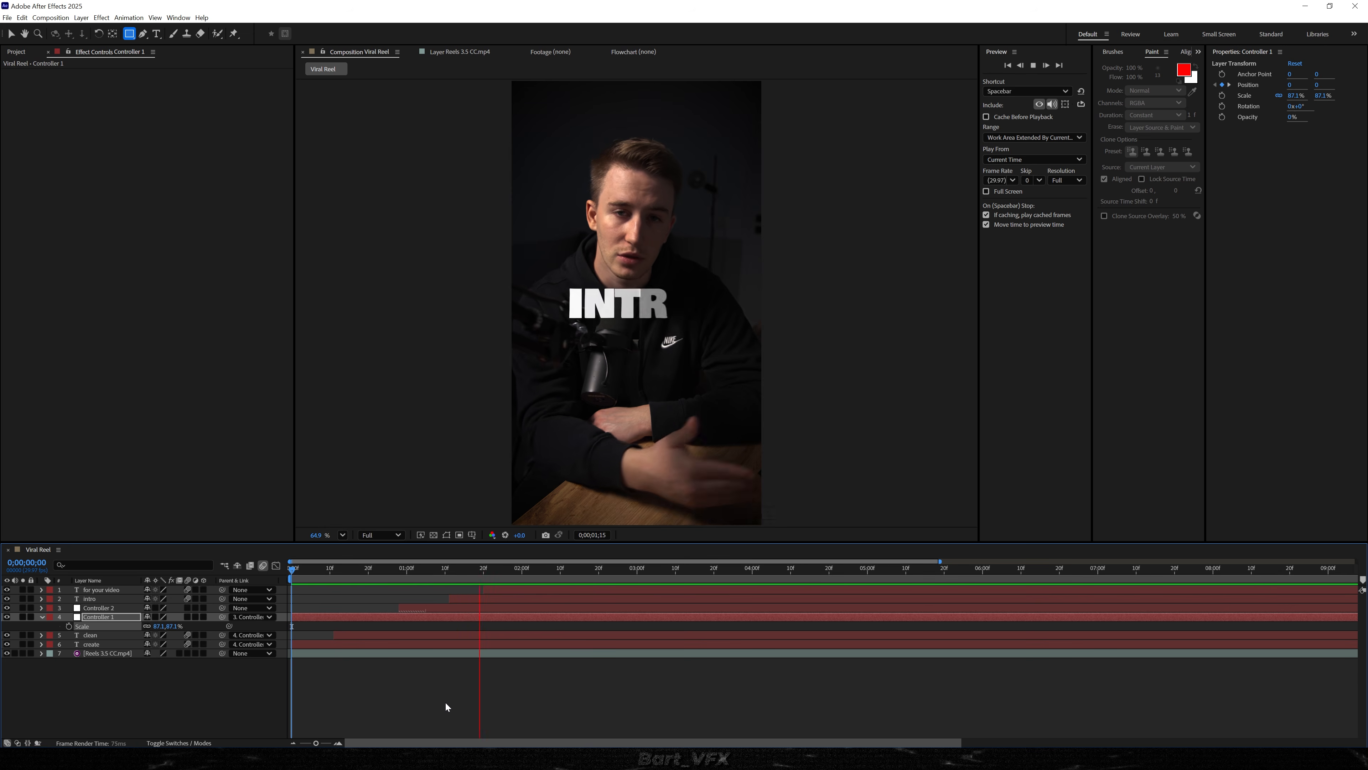
key(space)
click(226, 704)
key(u)
Pre-compose the four text layers and both controller nulls into a composition named Text, moving all attributes
click(98, 591)
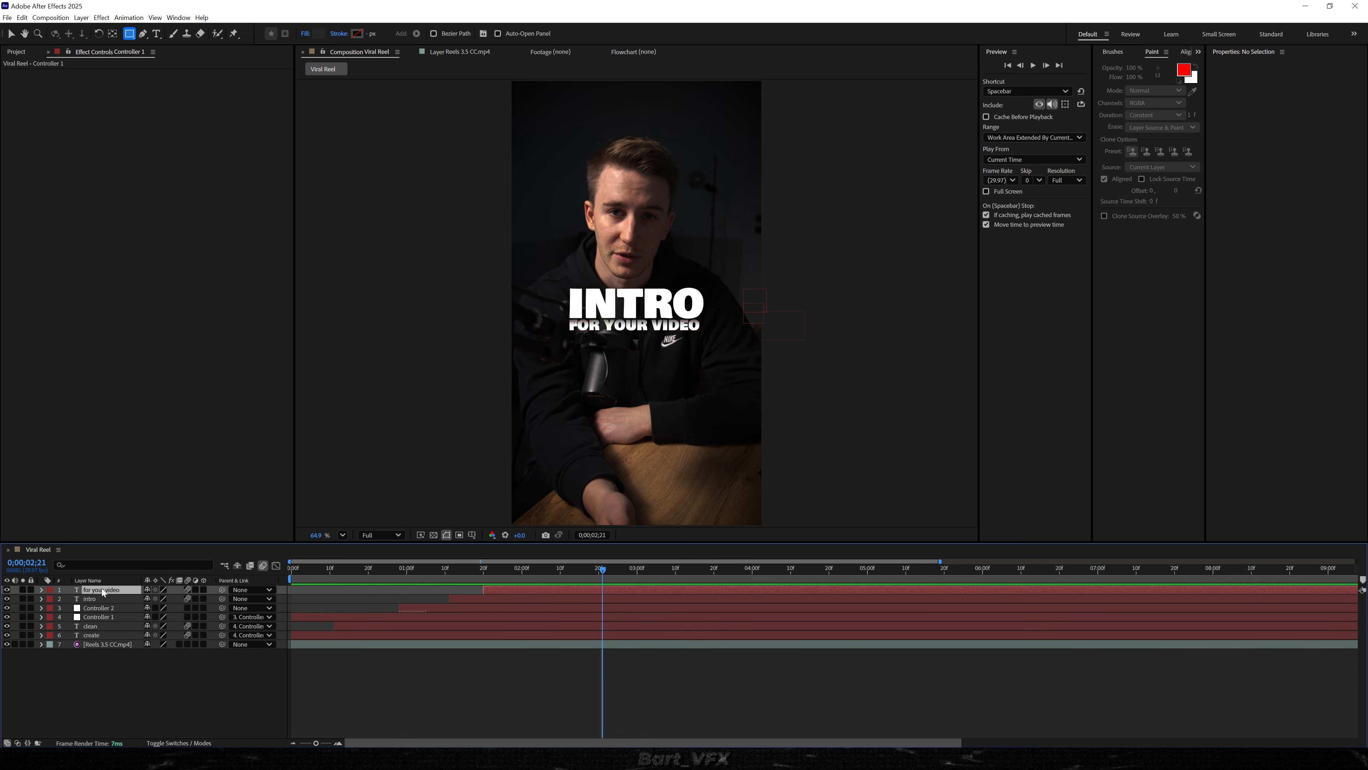
shift+click(93, 636)
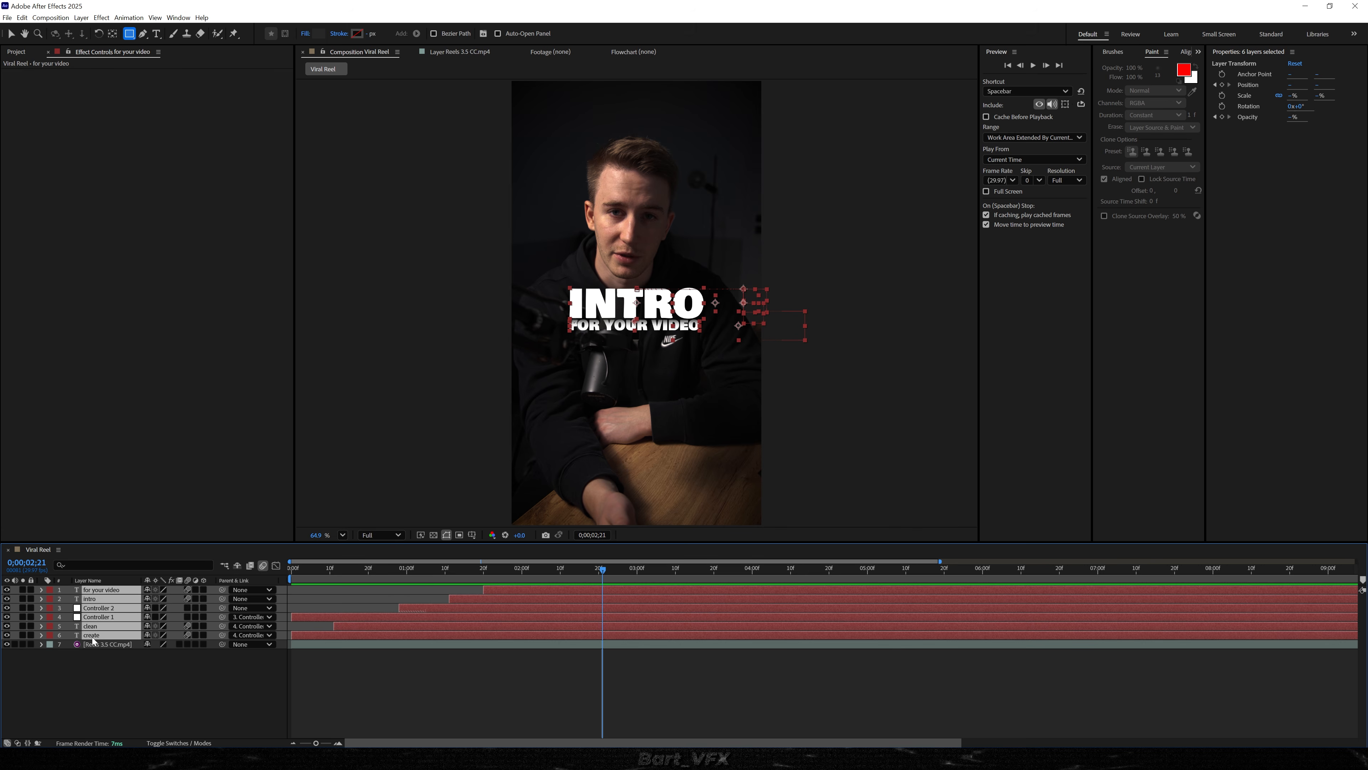
right_click(99, 639)
click(124, 571)
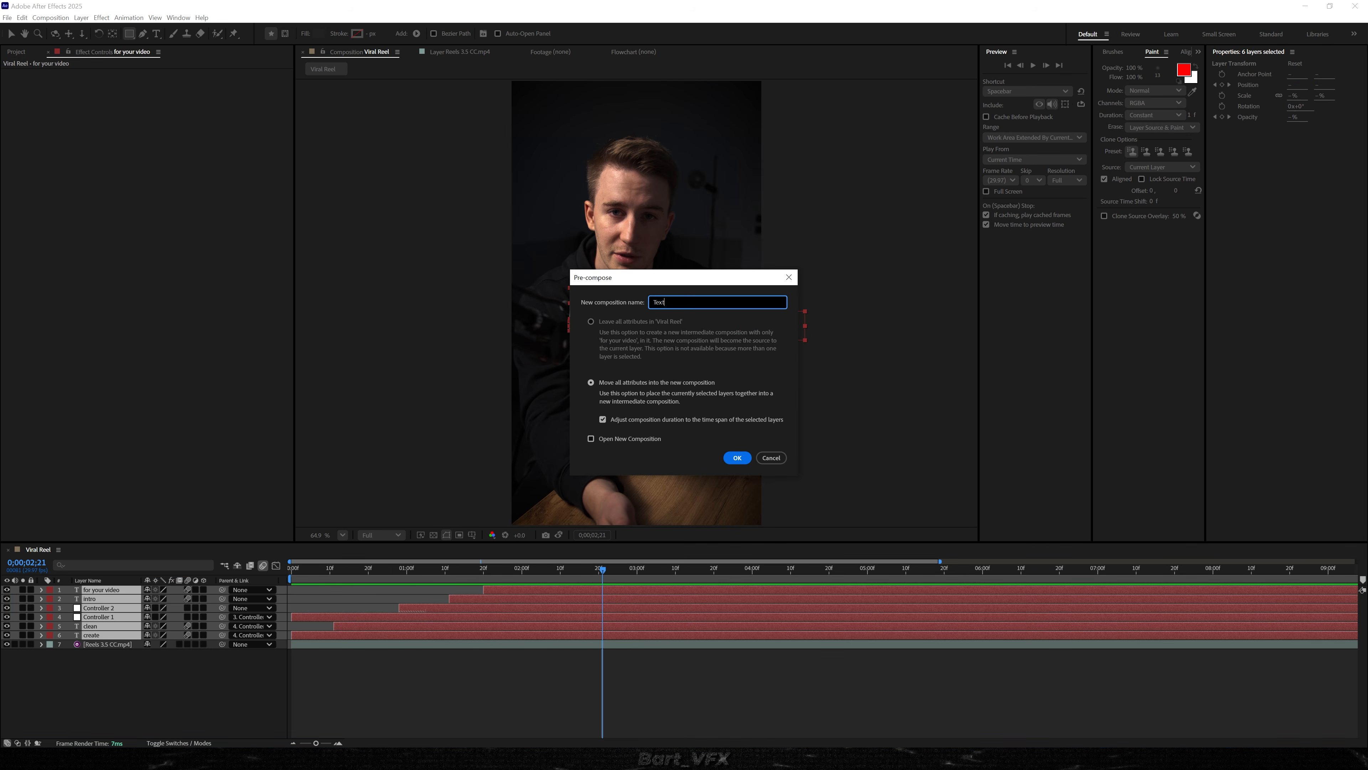
key(Return)
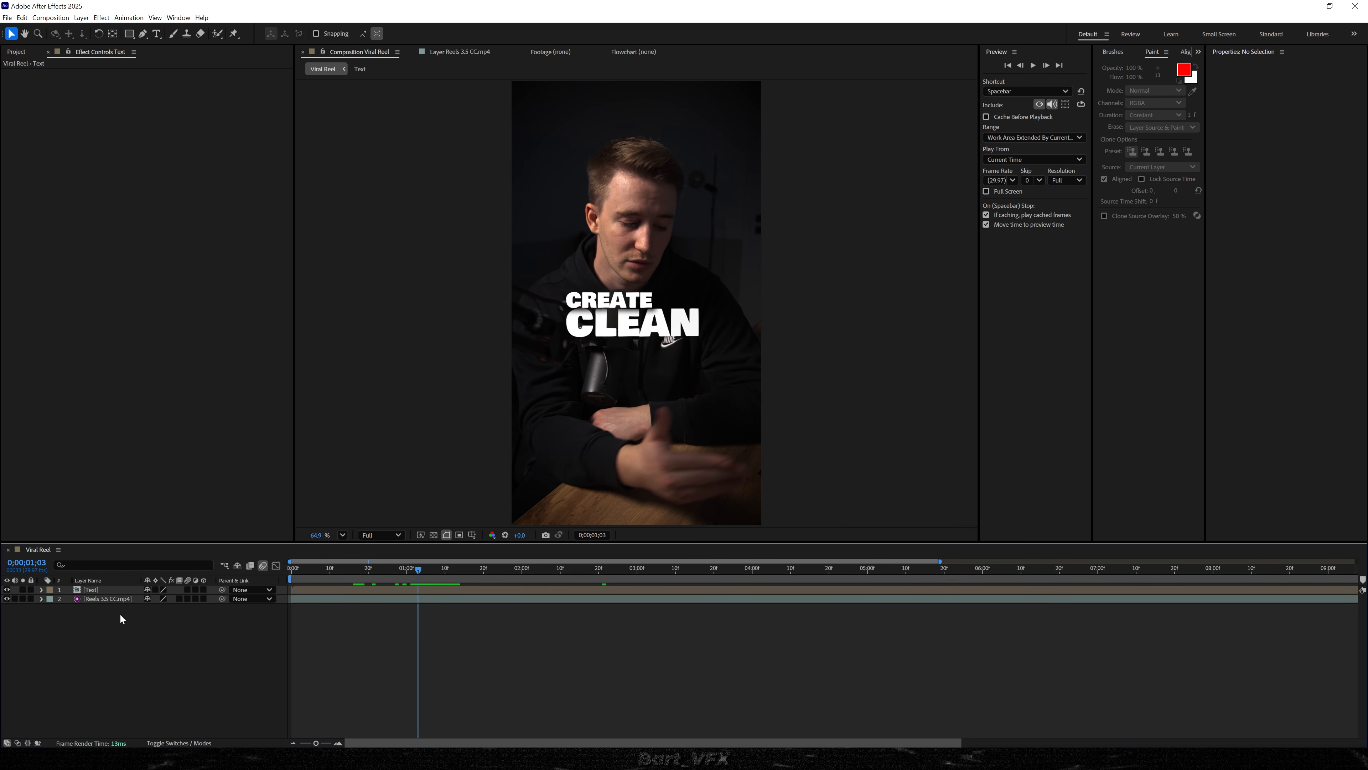
Add a two-node camera with the 35mm preset to the Viral Reel composition
right_click(110, 619)
mouse_move(173, 623)
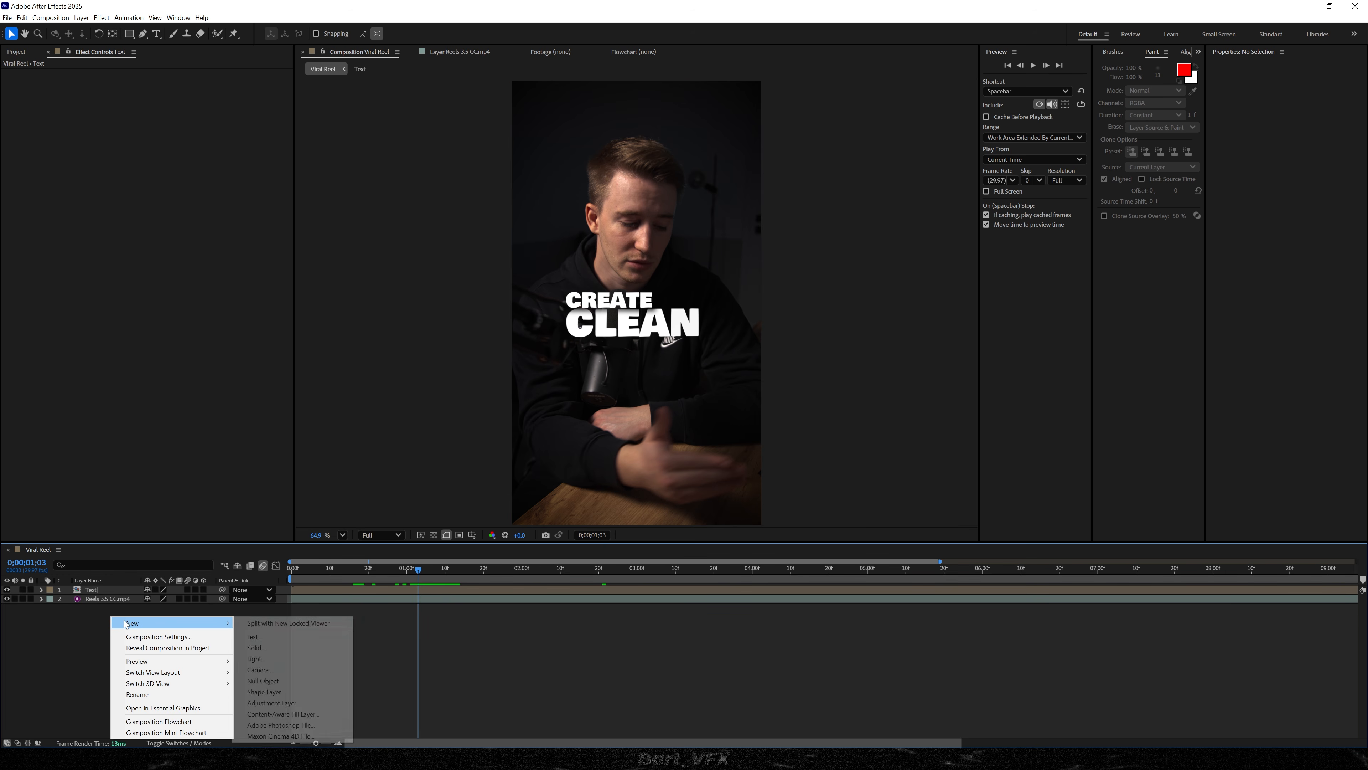
click(259, 670)
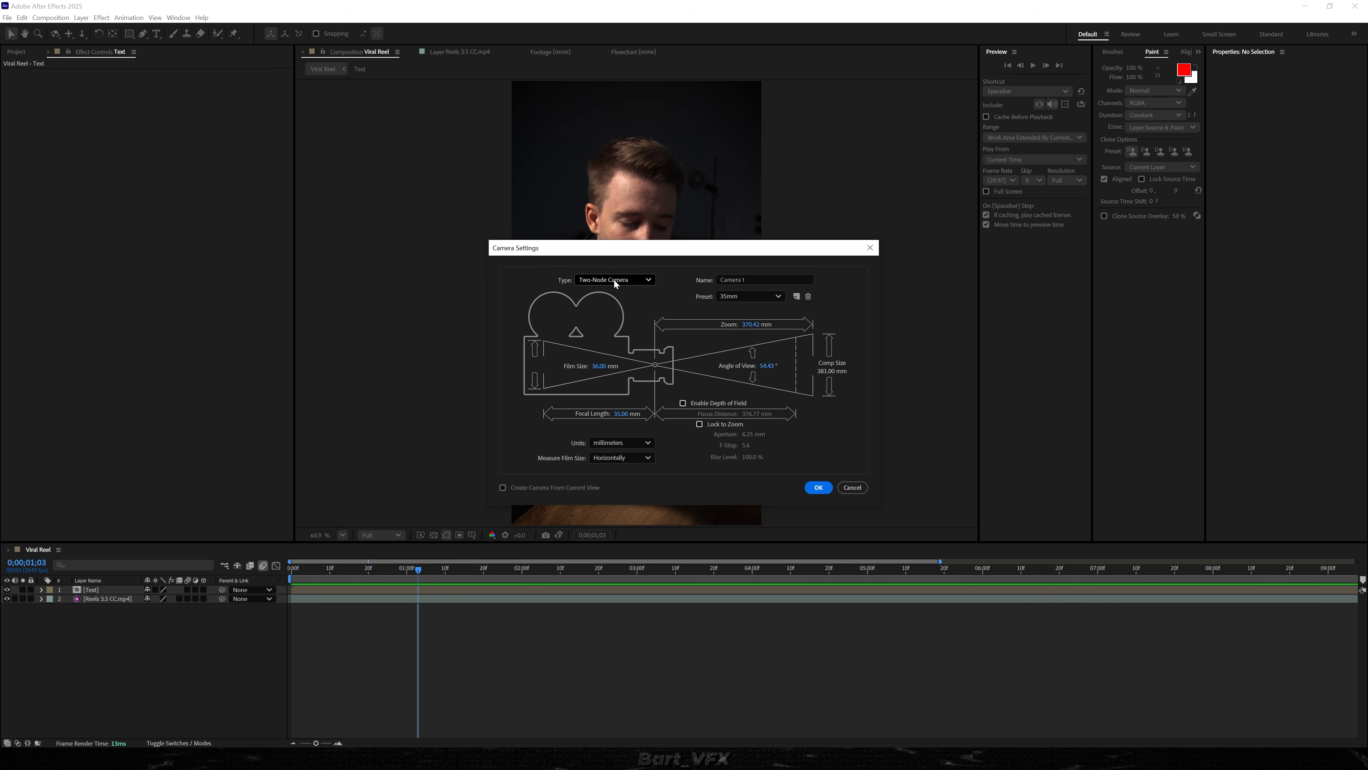
click(818, 487)
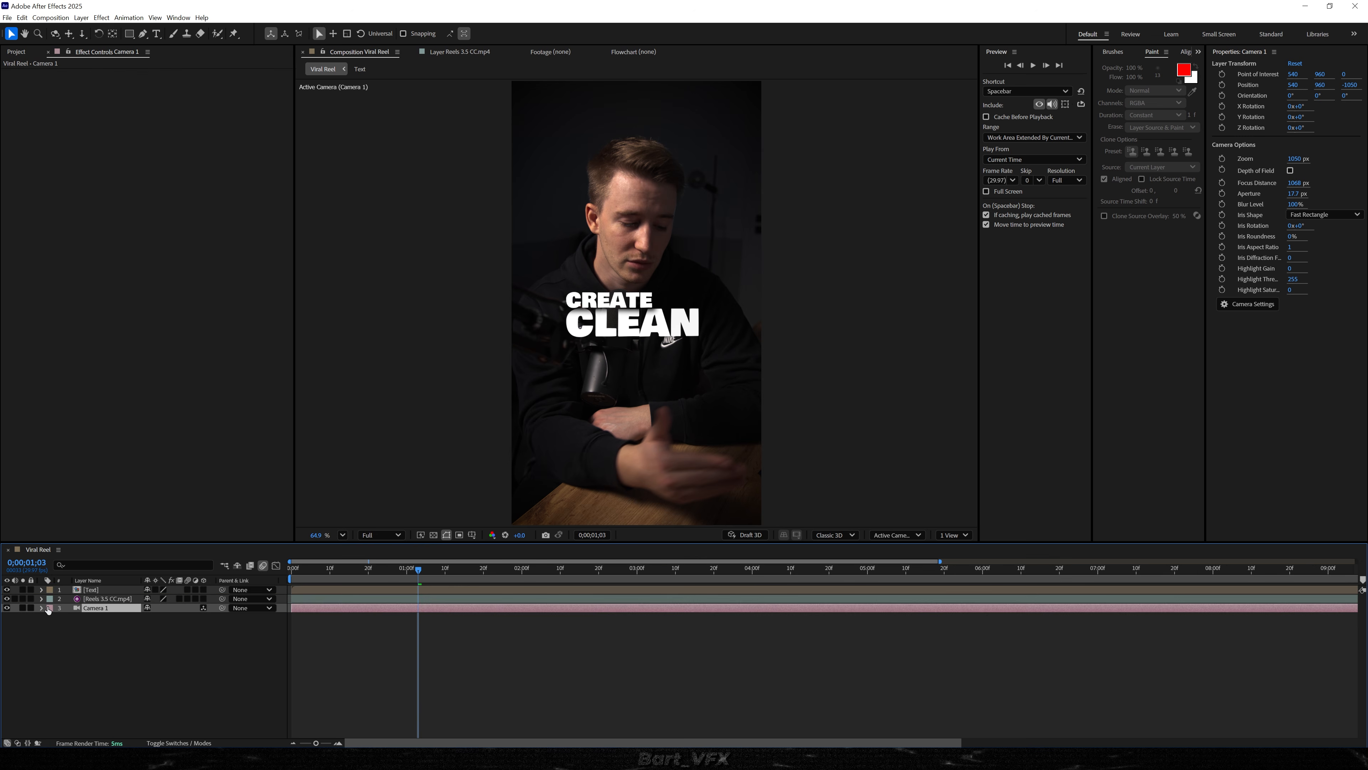
Add a null object and rename it cam controller 1
right_click(96, 646)
mouse_move(130, 531)
click(247, 588)
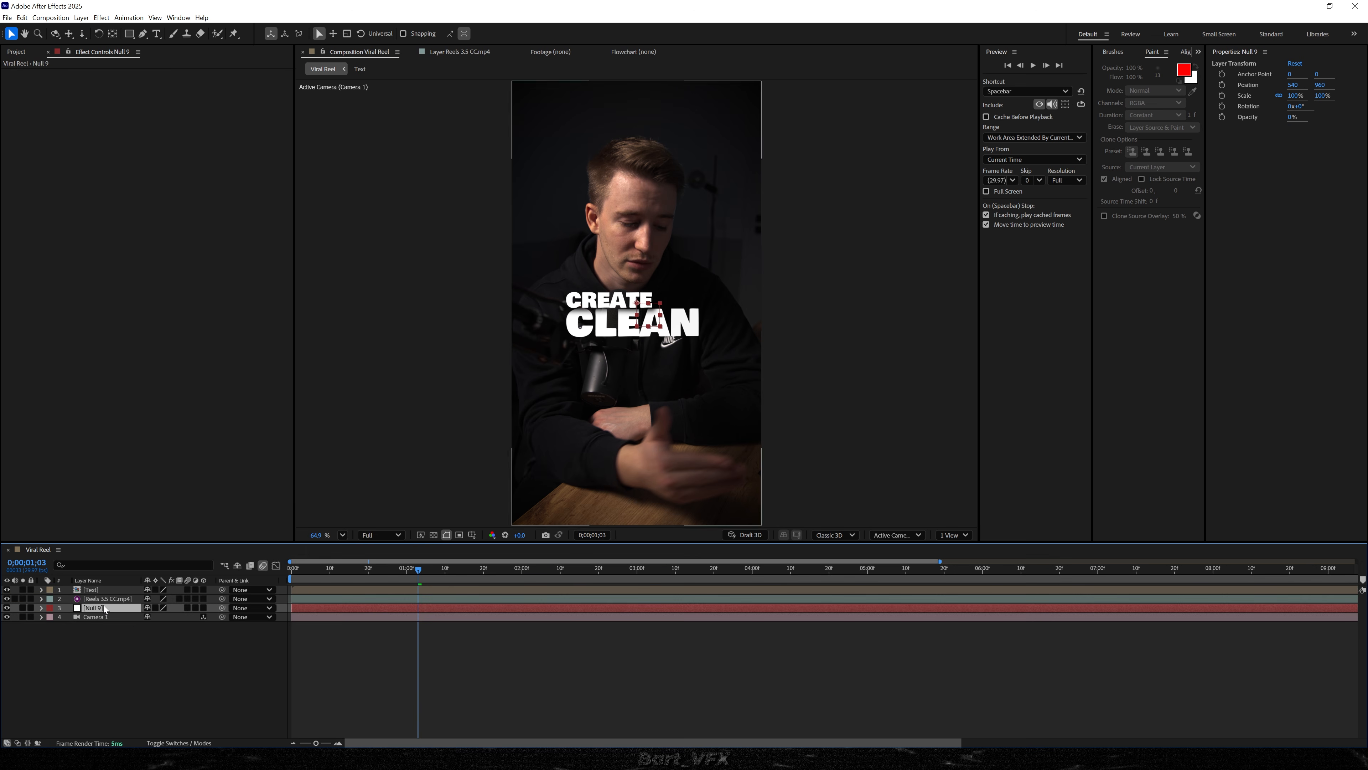
key(Return)
text(cam con)
text(troller 1)
key(Return)
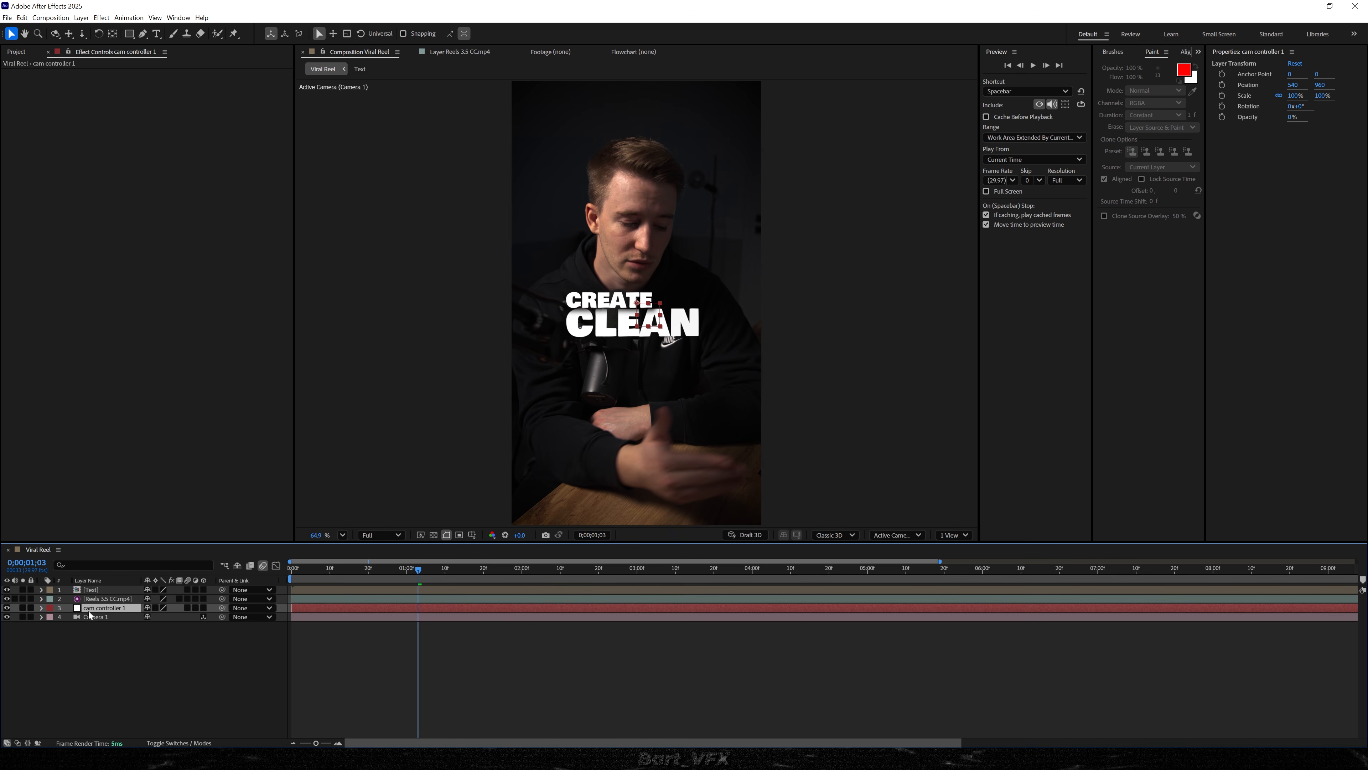
Give the cam controller 1 and Camera 1 layers the Cyan label color
shift+click(90, 617)
click(49, 618)
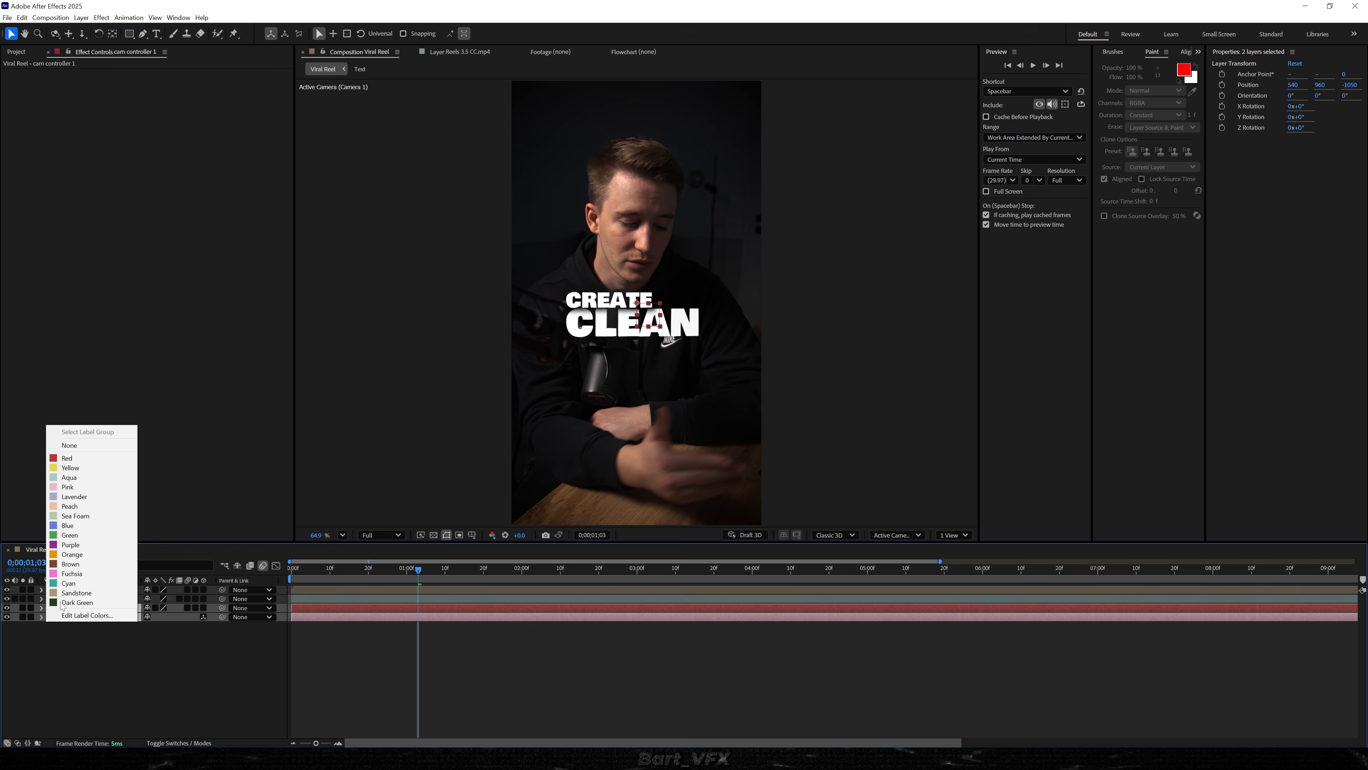
click(66, 583)
click(177, 659)
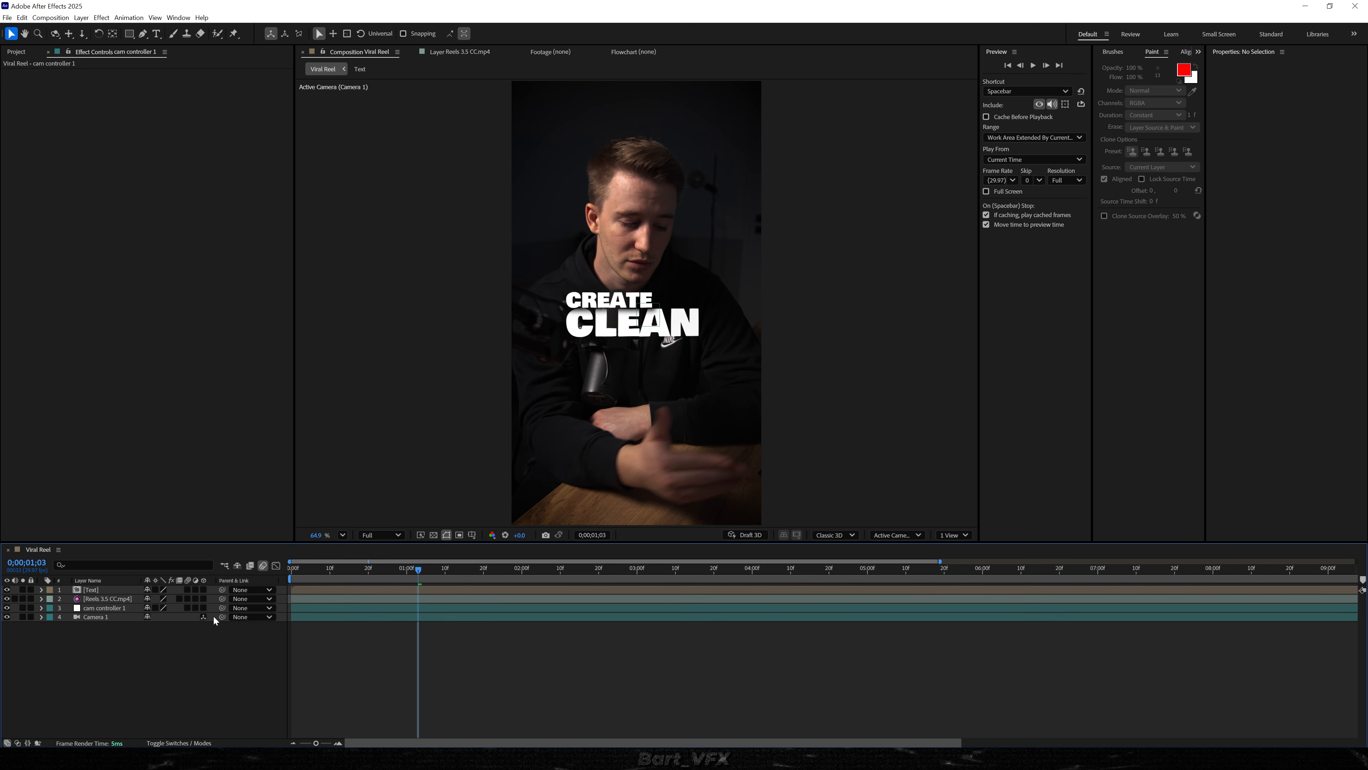
Parent Camera 1 to cam controller 1 and make the Text, footage and cam controller 1 layers 3D
drag(218, 617, 125, 615)
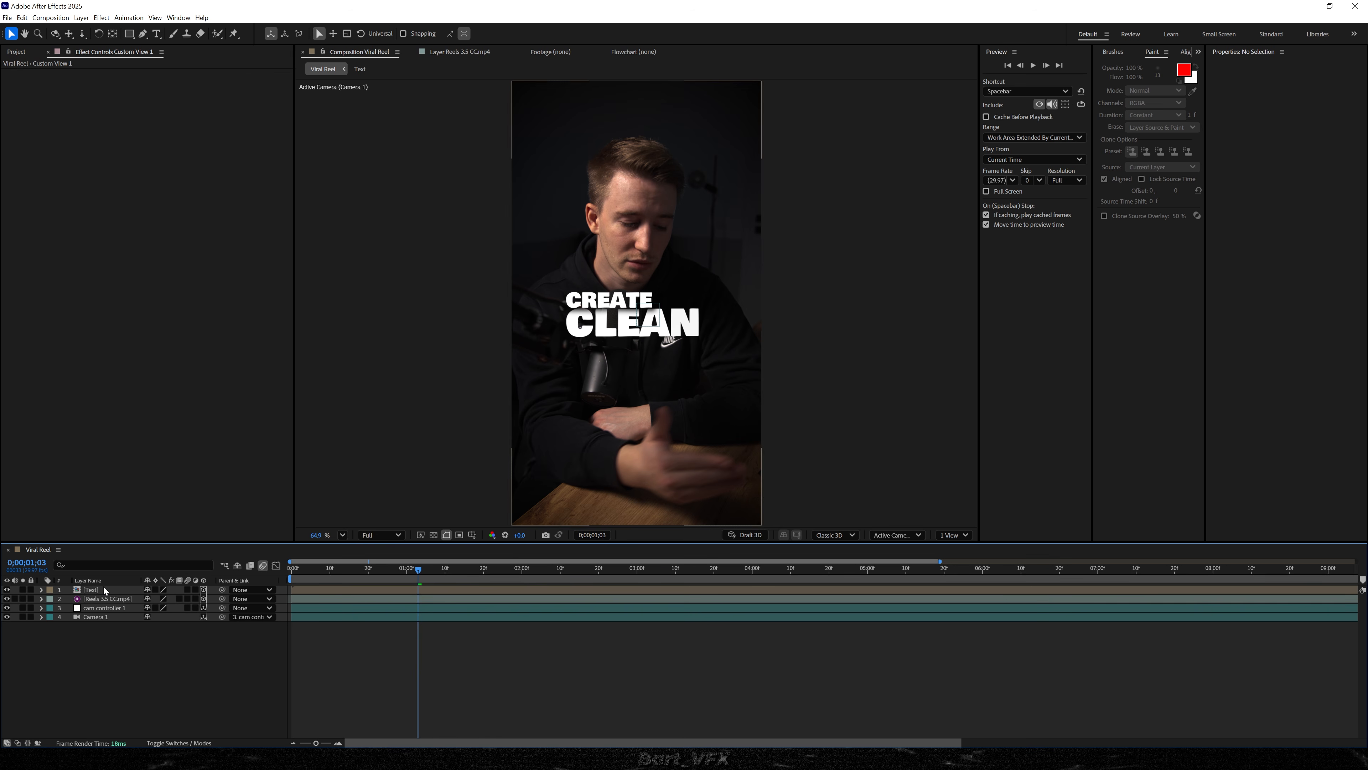
click(117, 589)
shift+click(104, 600)
click(149, 645)
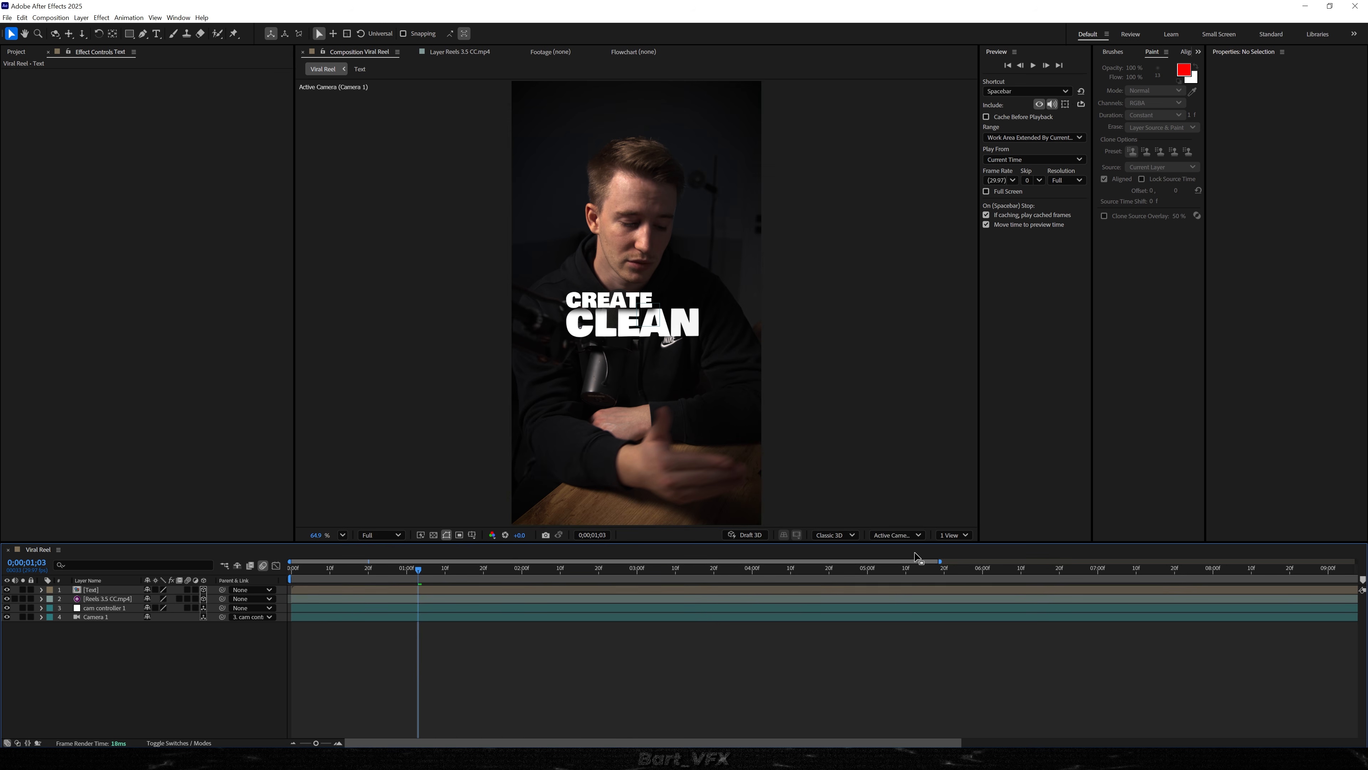
Show two views with an angled custom view and push the Reels 3.5 CC.mp4 footage back to Z position 614
click(957, 535)
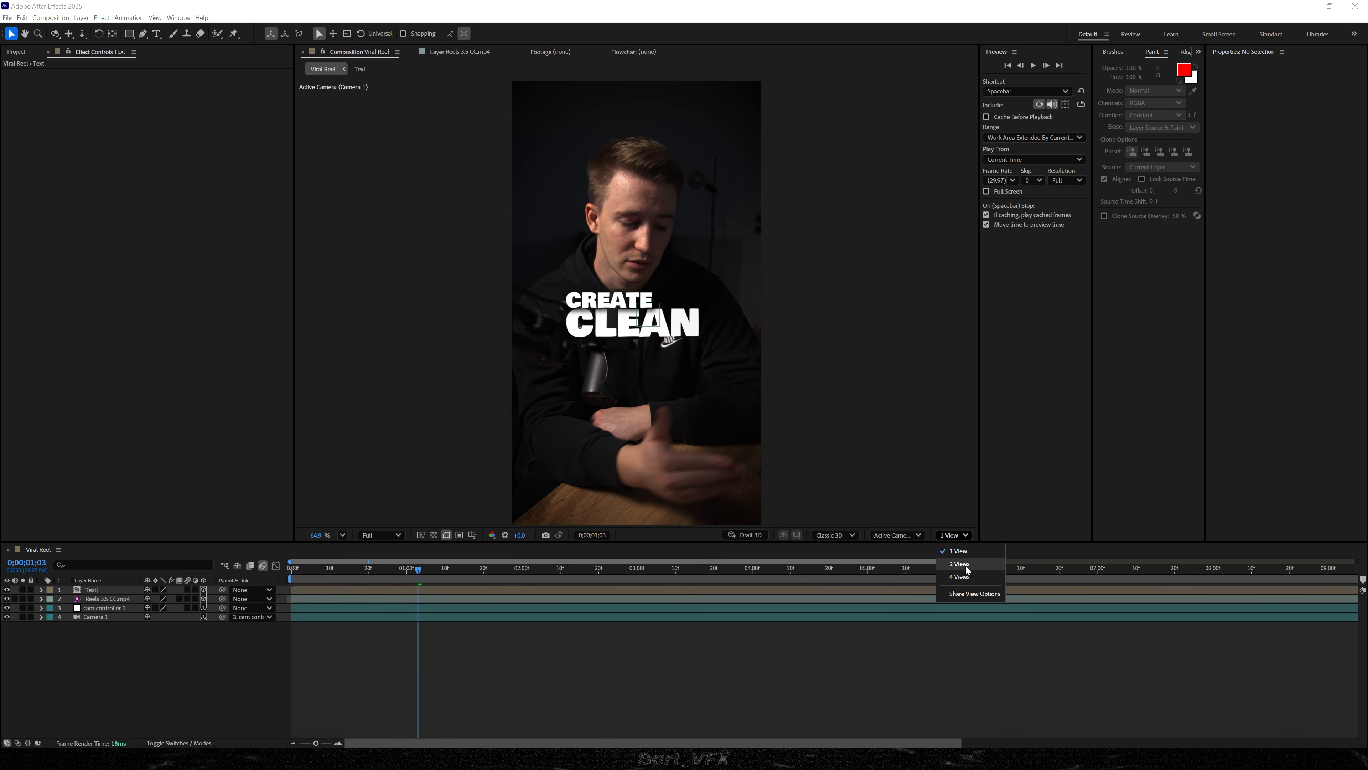
click(960, 563)
drag(904, 507, 721, 474)
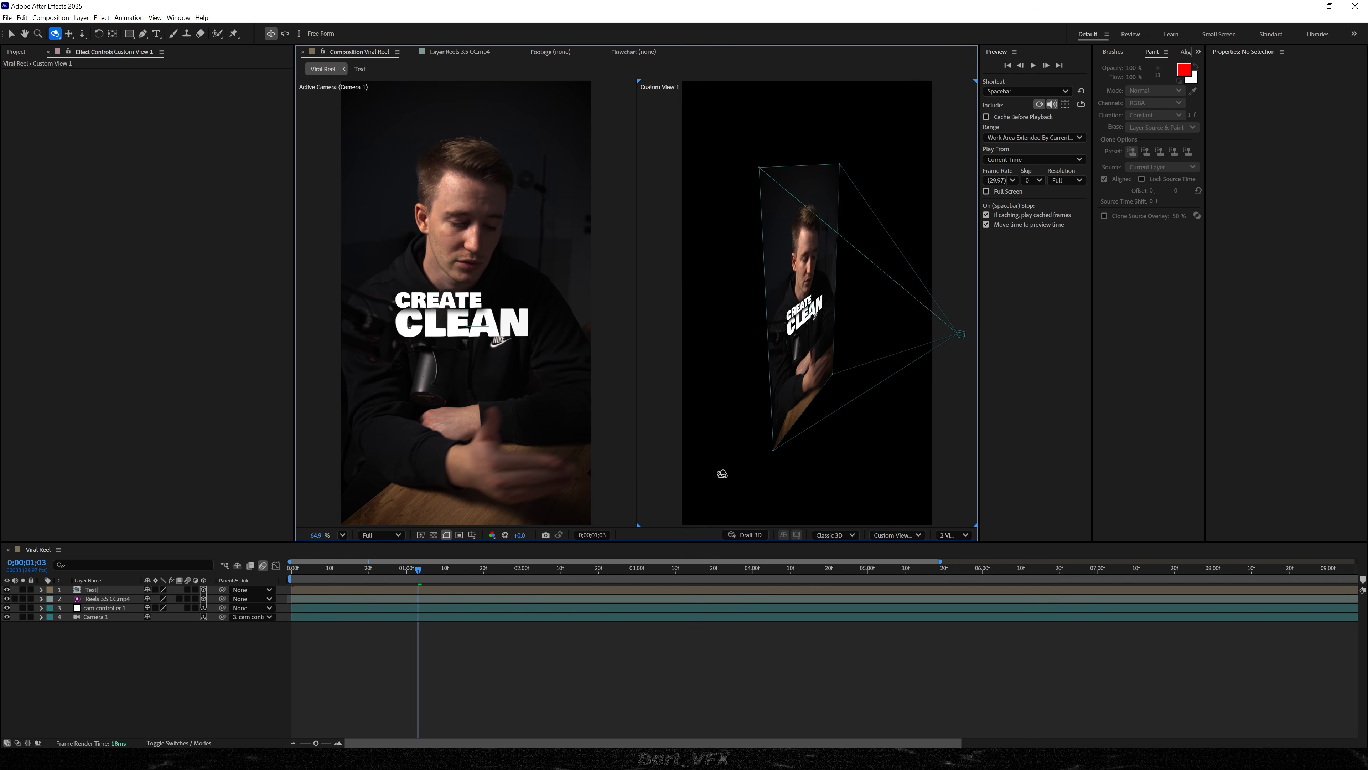
click(104, 598)
key(p)
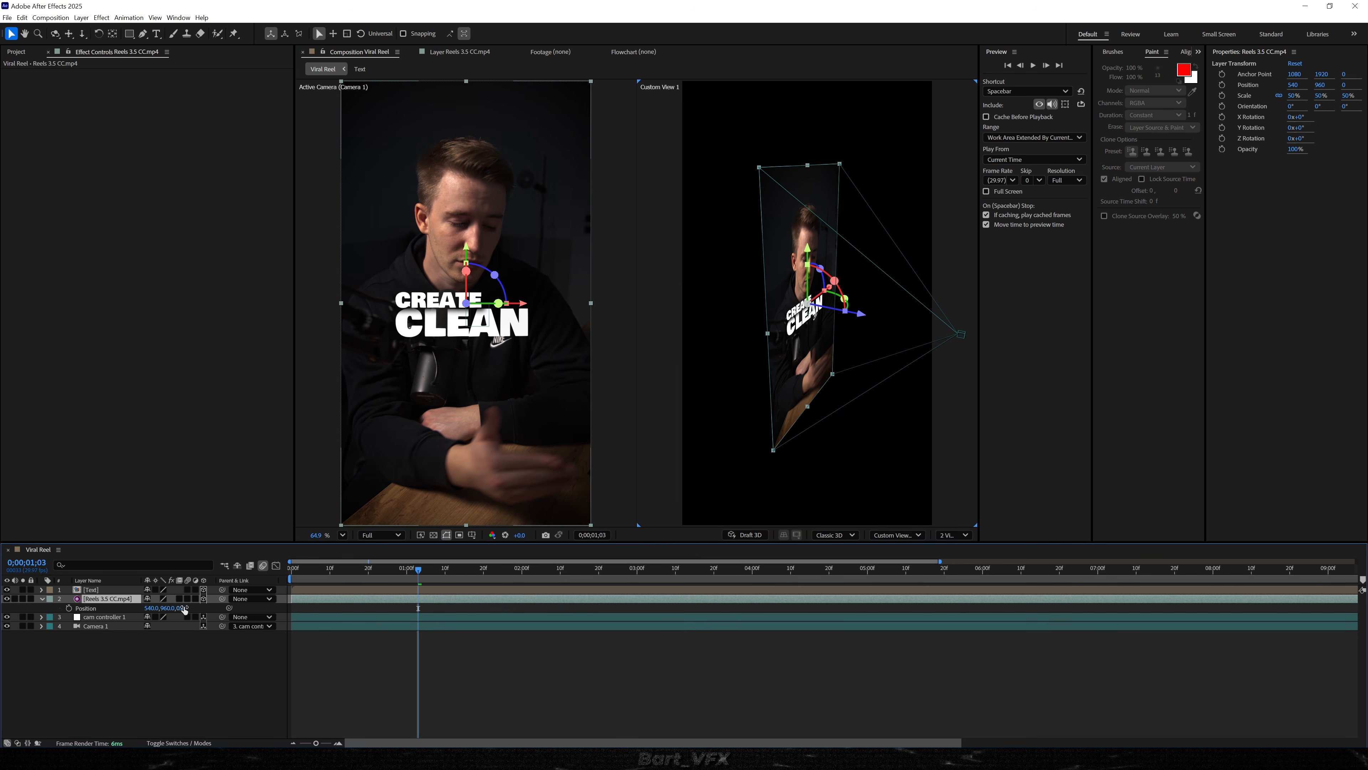
drag(179, 607, 483, 581)
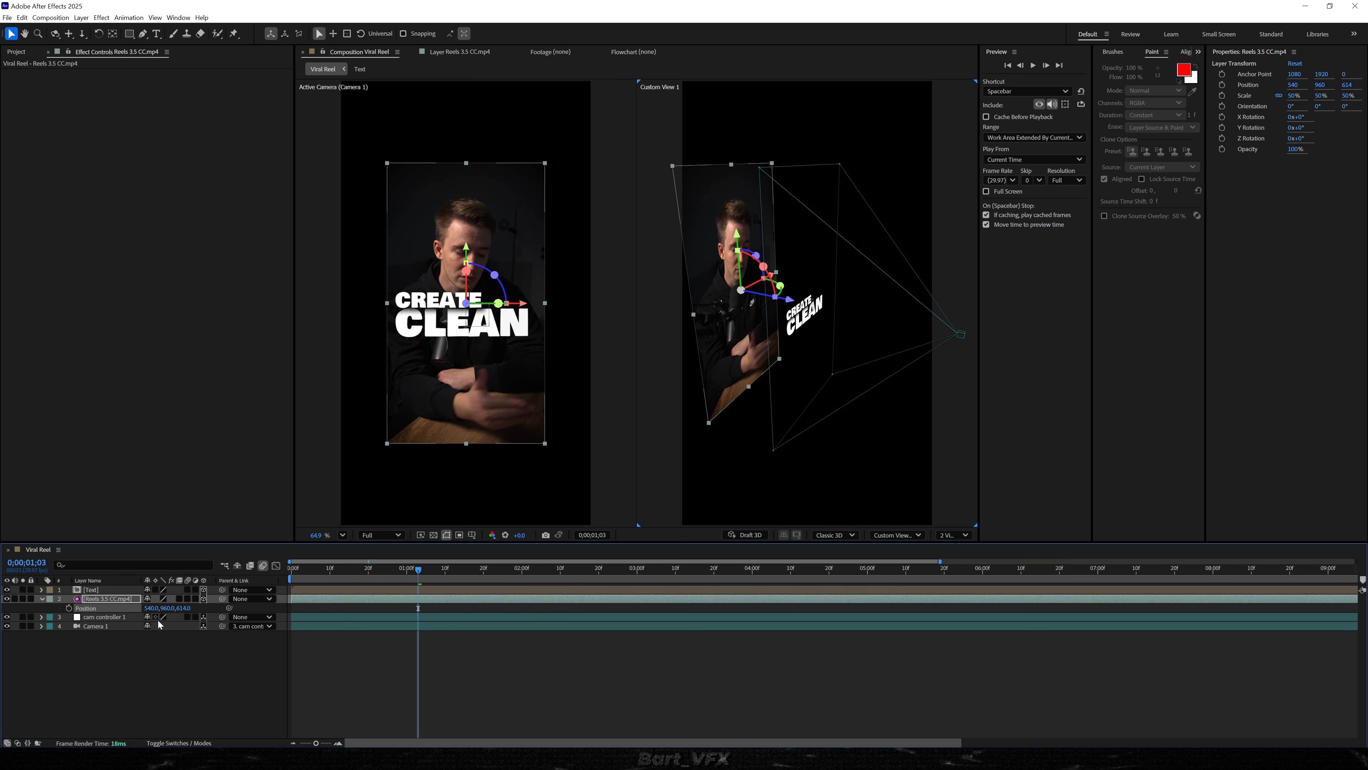
Scale the Reels 3.5 CC.mp4 footage to 81.1% to fill the camera frame, and return to a single view
drag(160, 608, 304, 587)
key(c)
drag(797, 377, 765, 334)
click(955, 535)
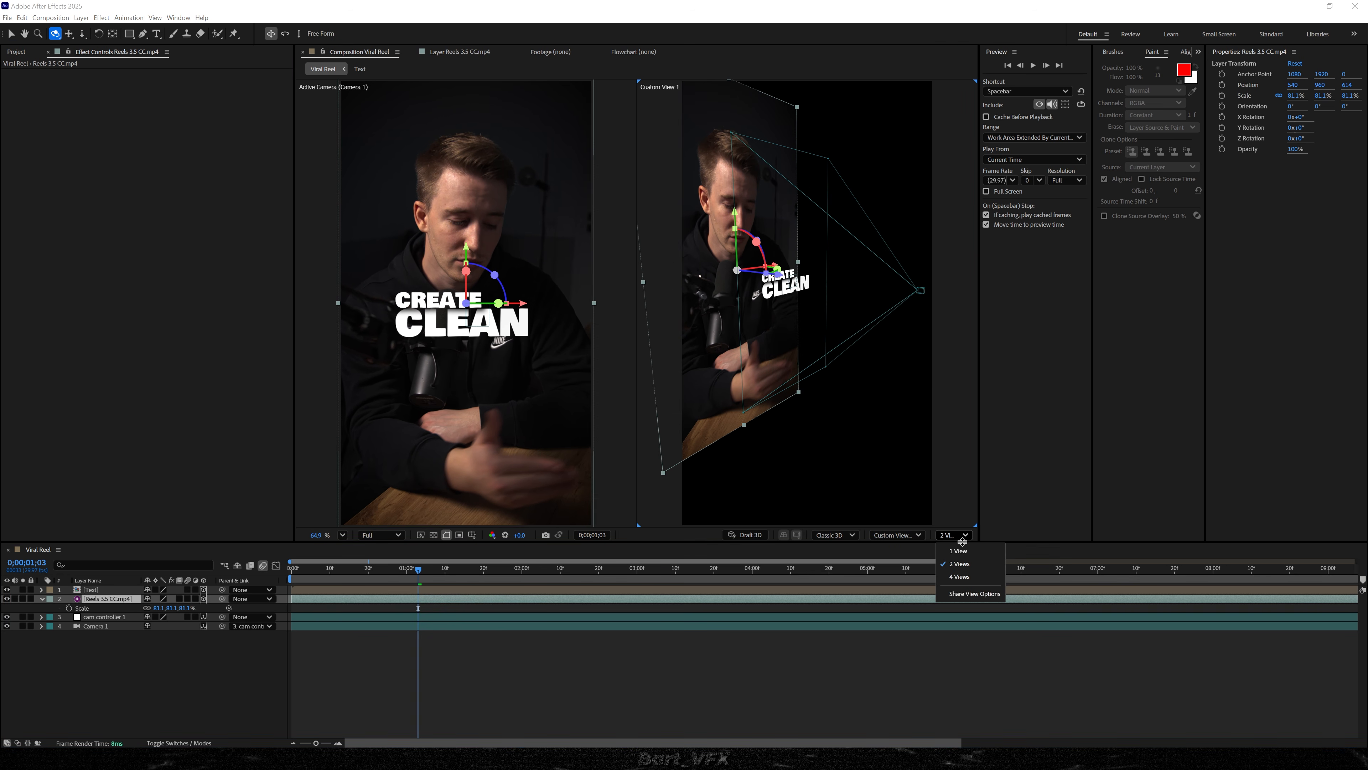
click(959, 551)
Keyframe cam controller 1's position with Z 366 at 0;00;00;00 and Z 0 at 0;00;01;03, ease both keyframes, and preview the move
click(107, 609)
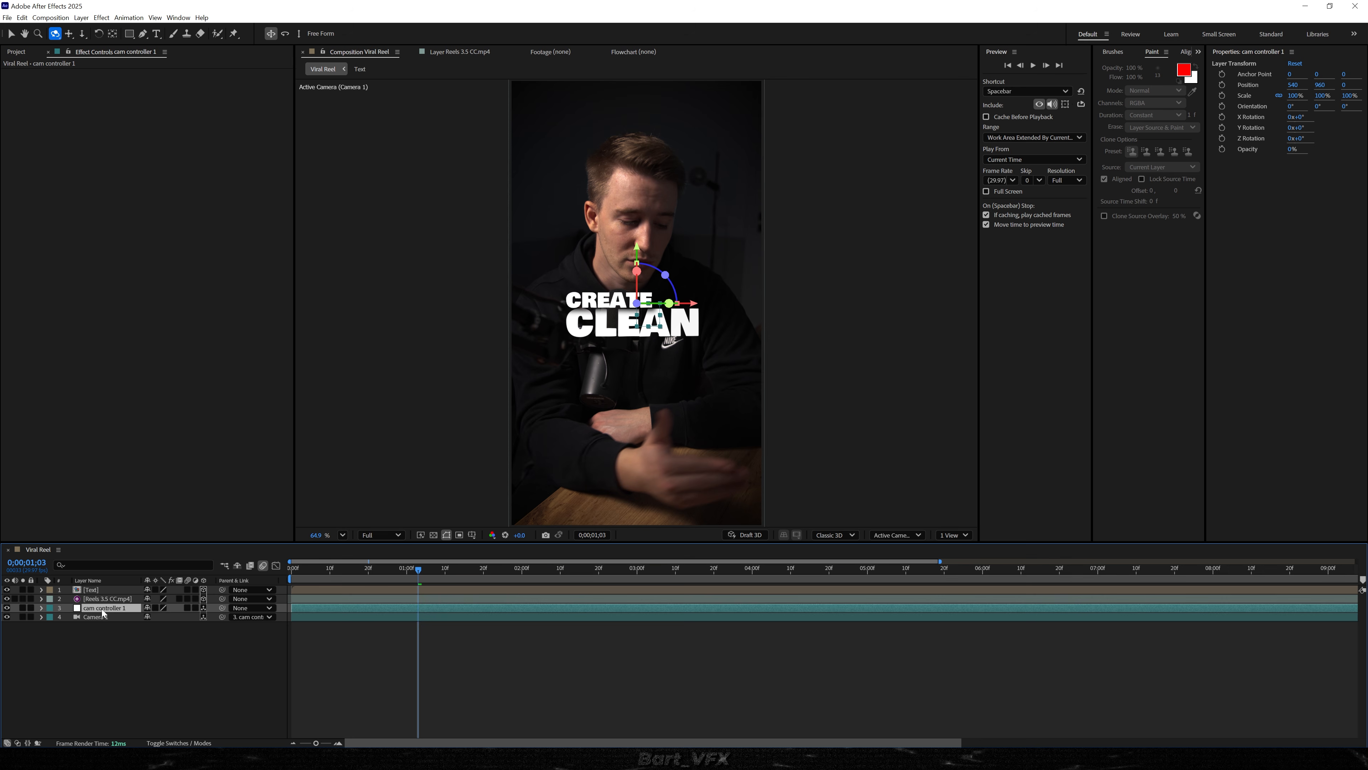
key(p)
drag(419, 569, 291, 589)
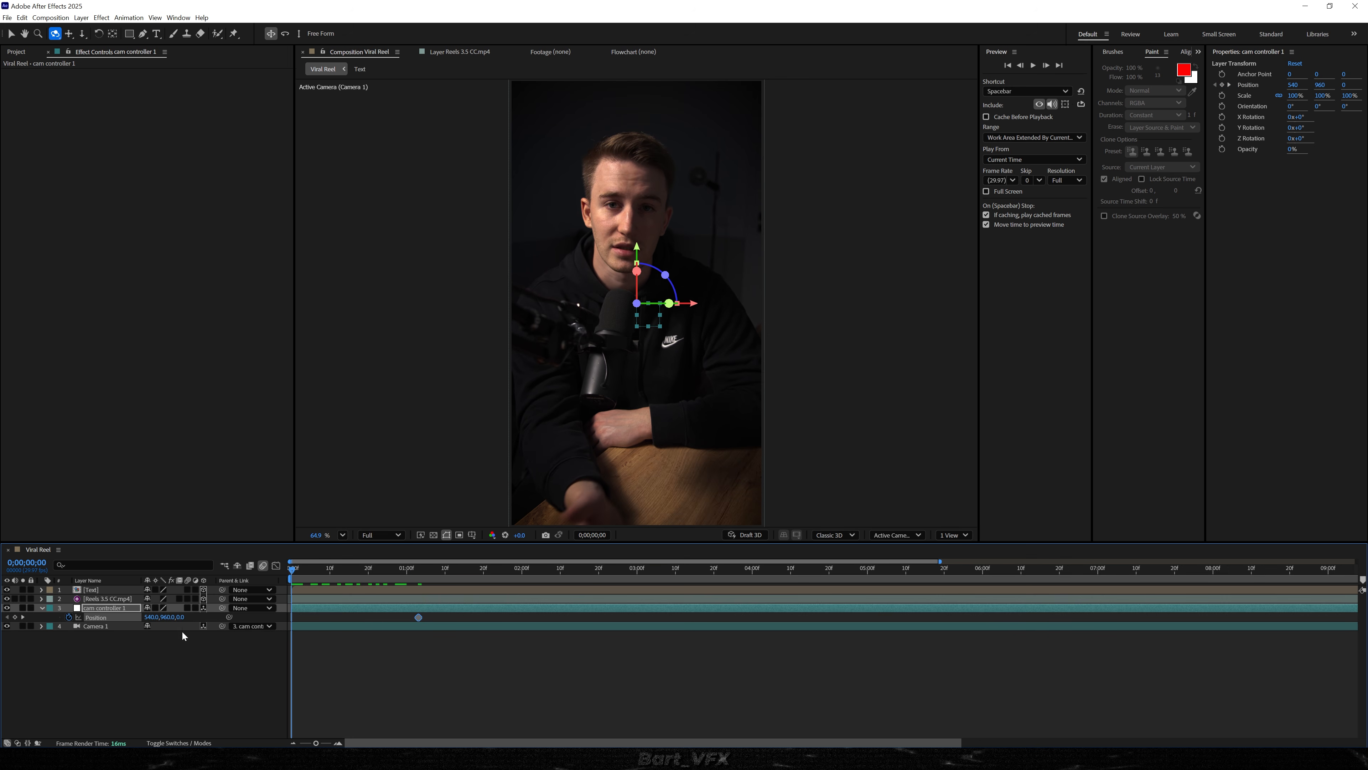
drag(181, 622, 356, 602)
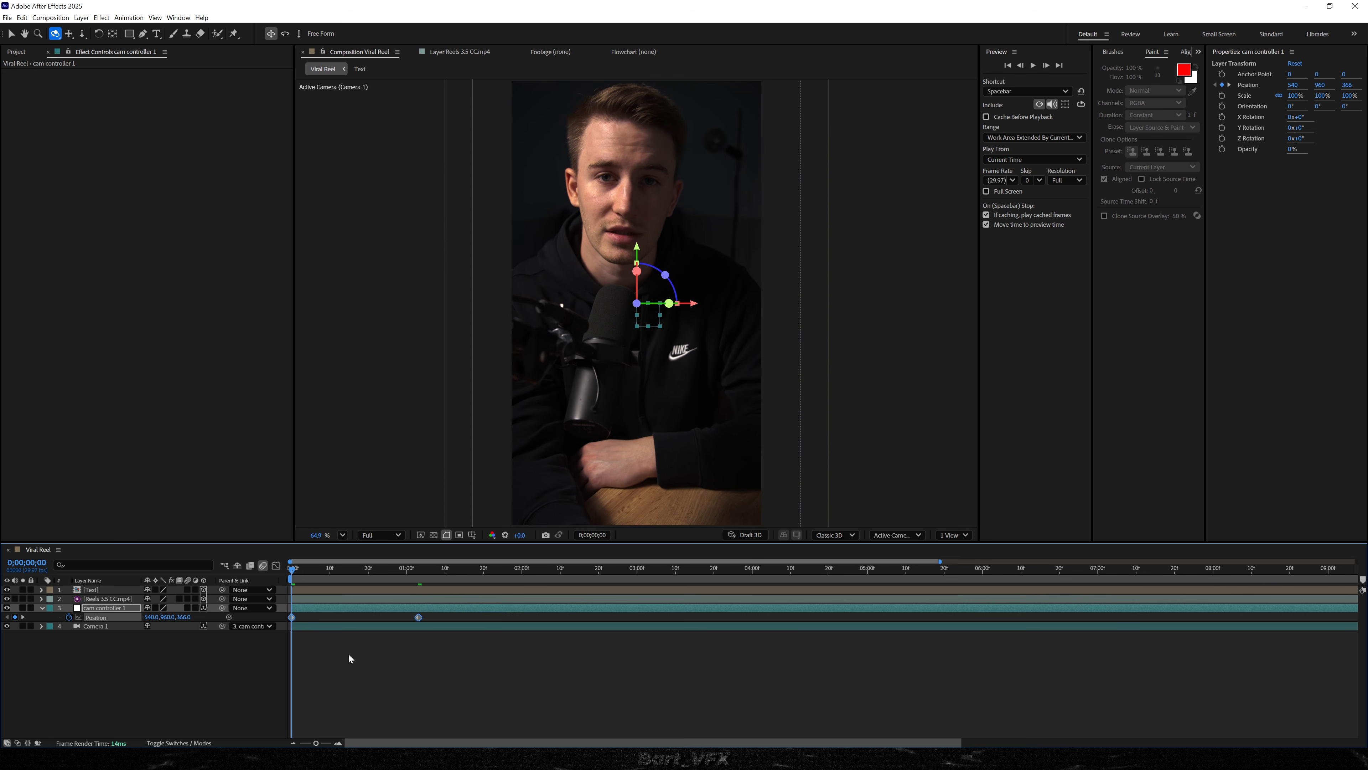
click(367, 682)
key(space)
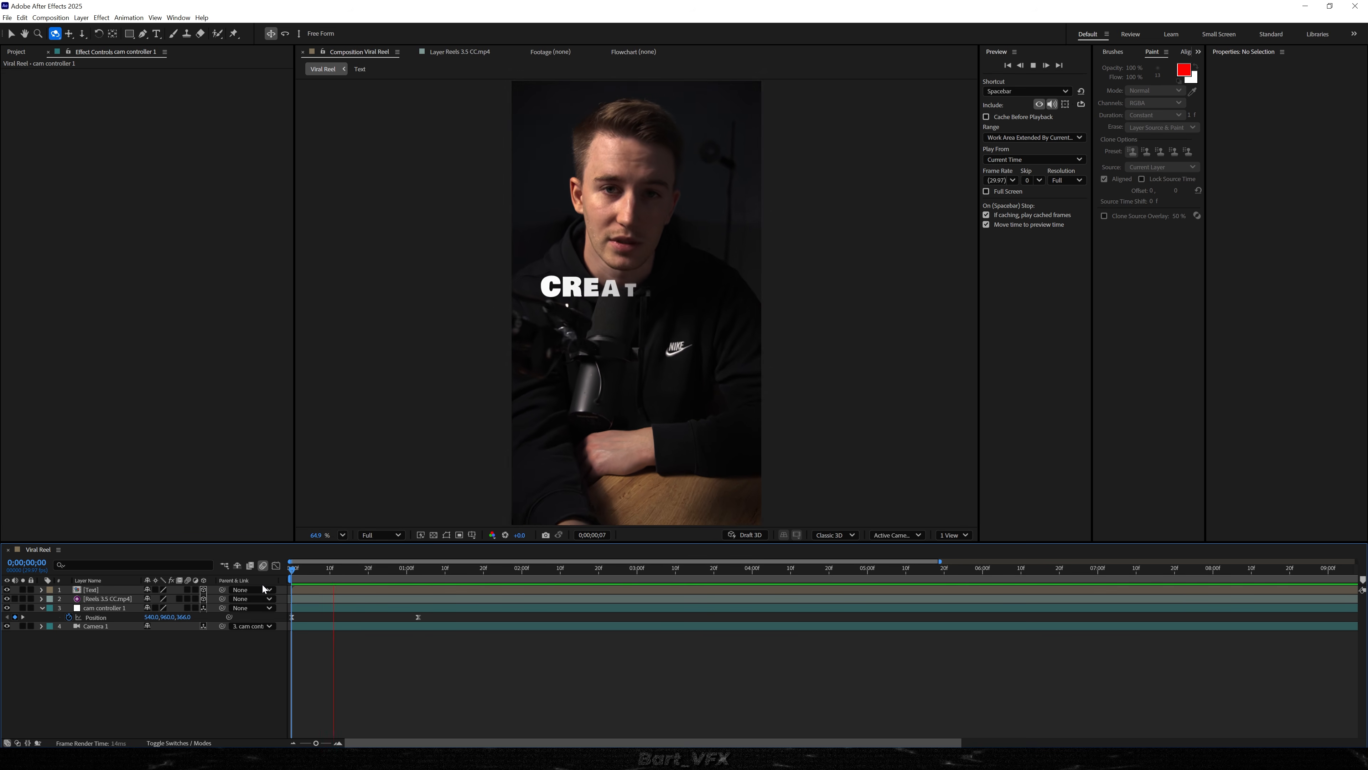
key(space)
Shape cam controller 1's position speed graph into a sharp early peak with a long slow-down, and preview the motion
drag(435, 614, 283, 626)
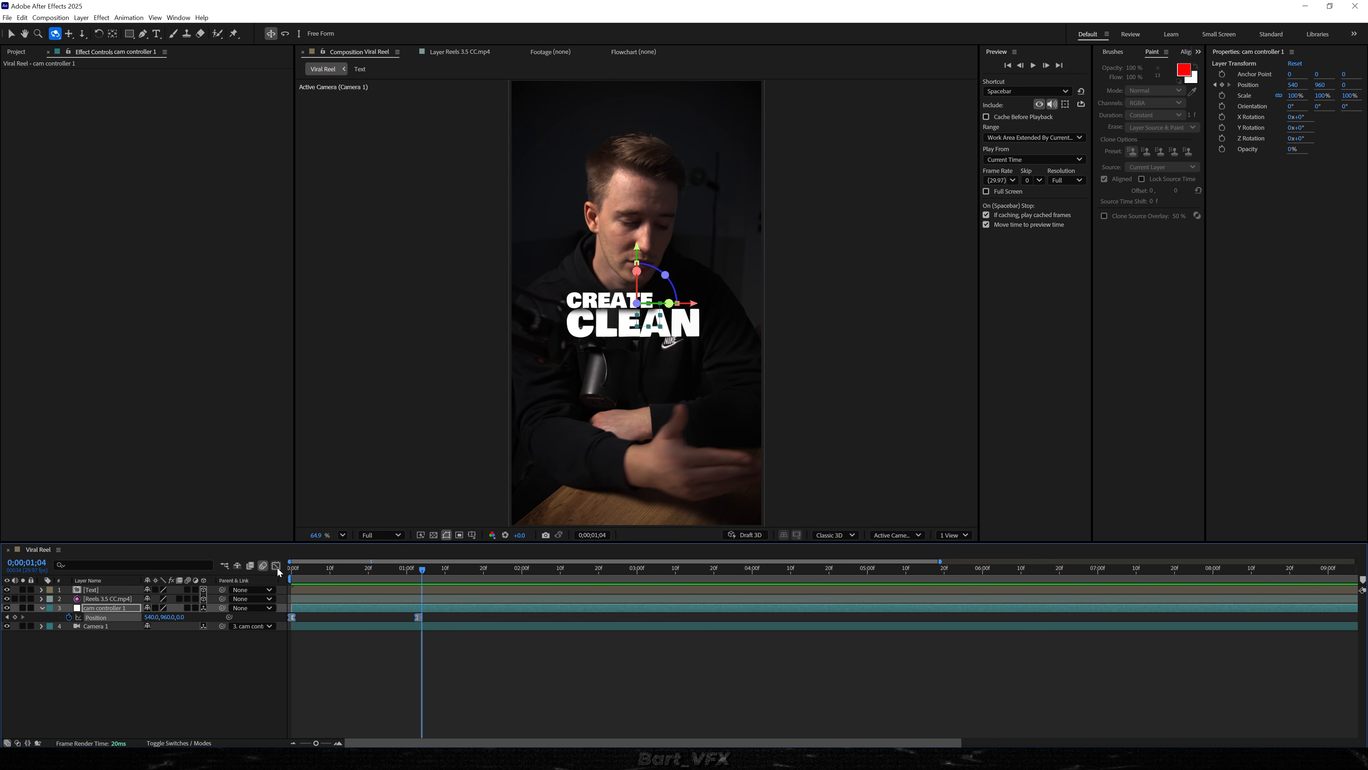
click(276, 566)
drag(397, 662, 301, 662)
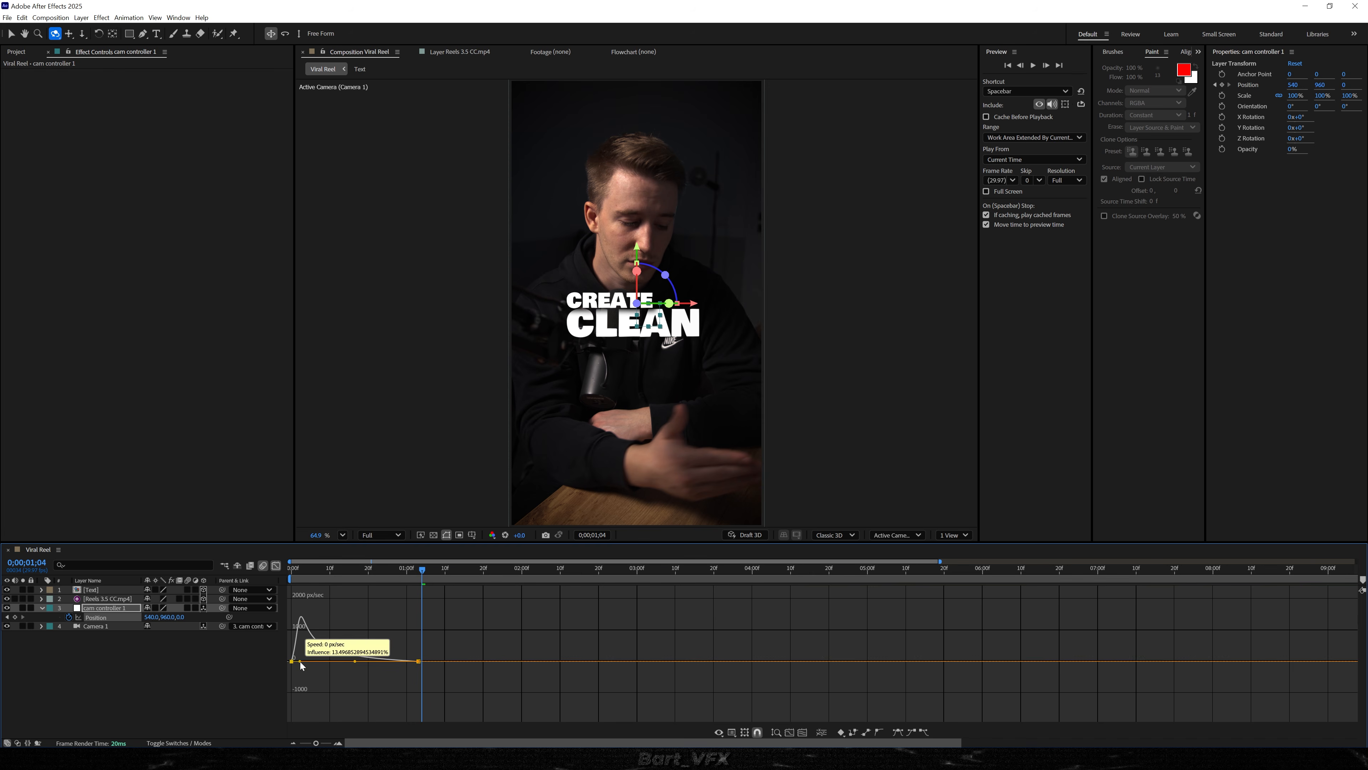
key(space)
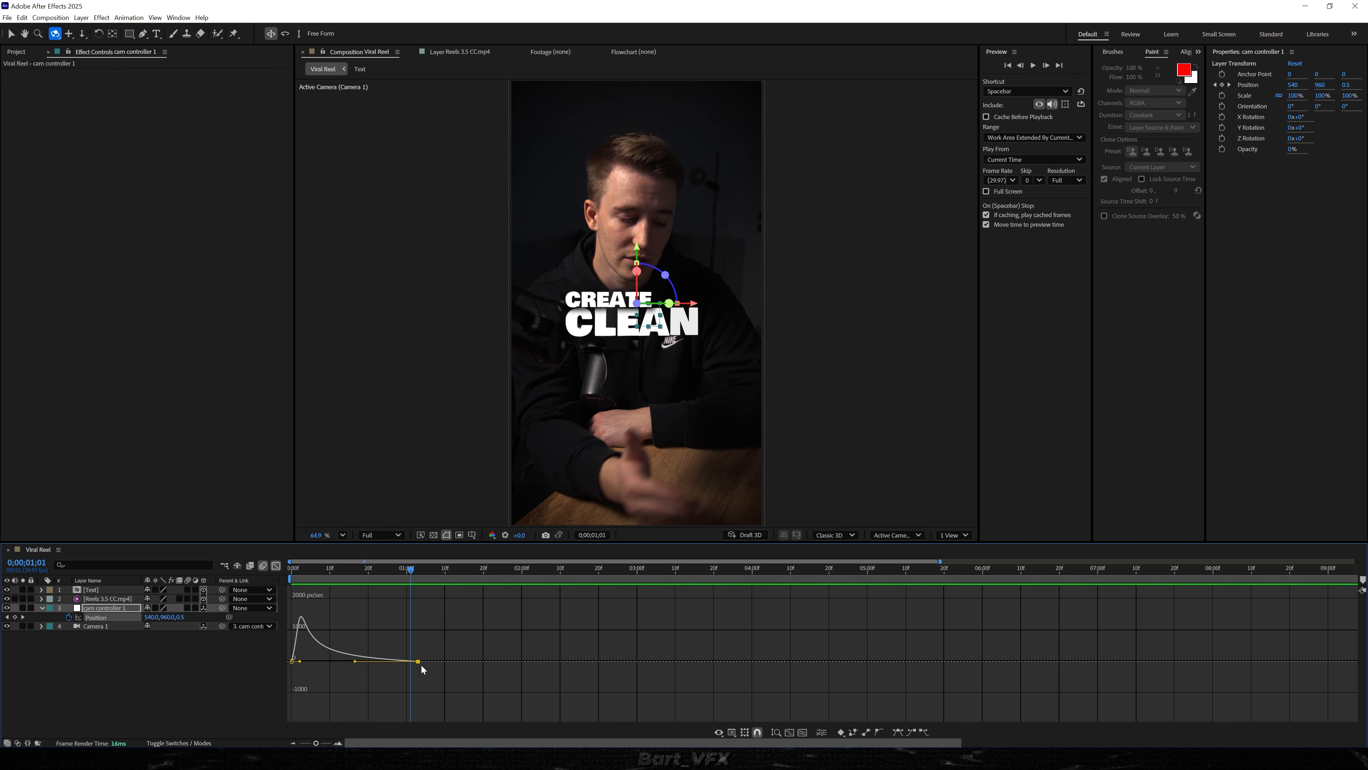
drag(301, 668, 294, 665)
key(space)
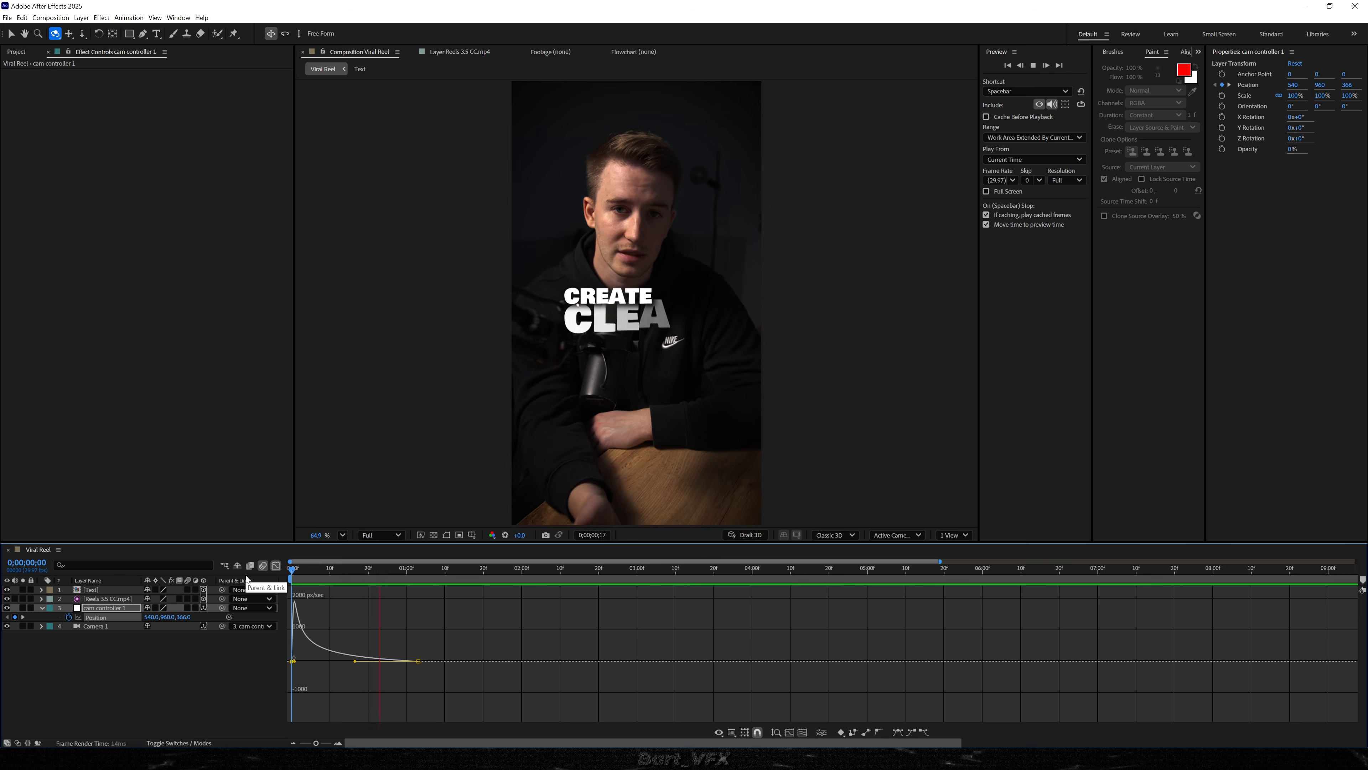
key(space)
key(shift+F3)
Duplicate cam controller 1, delete the copy's position keyframes, and parent cam controller 1 to the copy
click(127, 647)
click(95, 607)
mouse_move(354, 580)
mouse_down()
mouse_move(433, 573)
mouse_move(379, 579)
mouse_up()
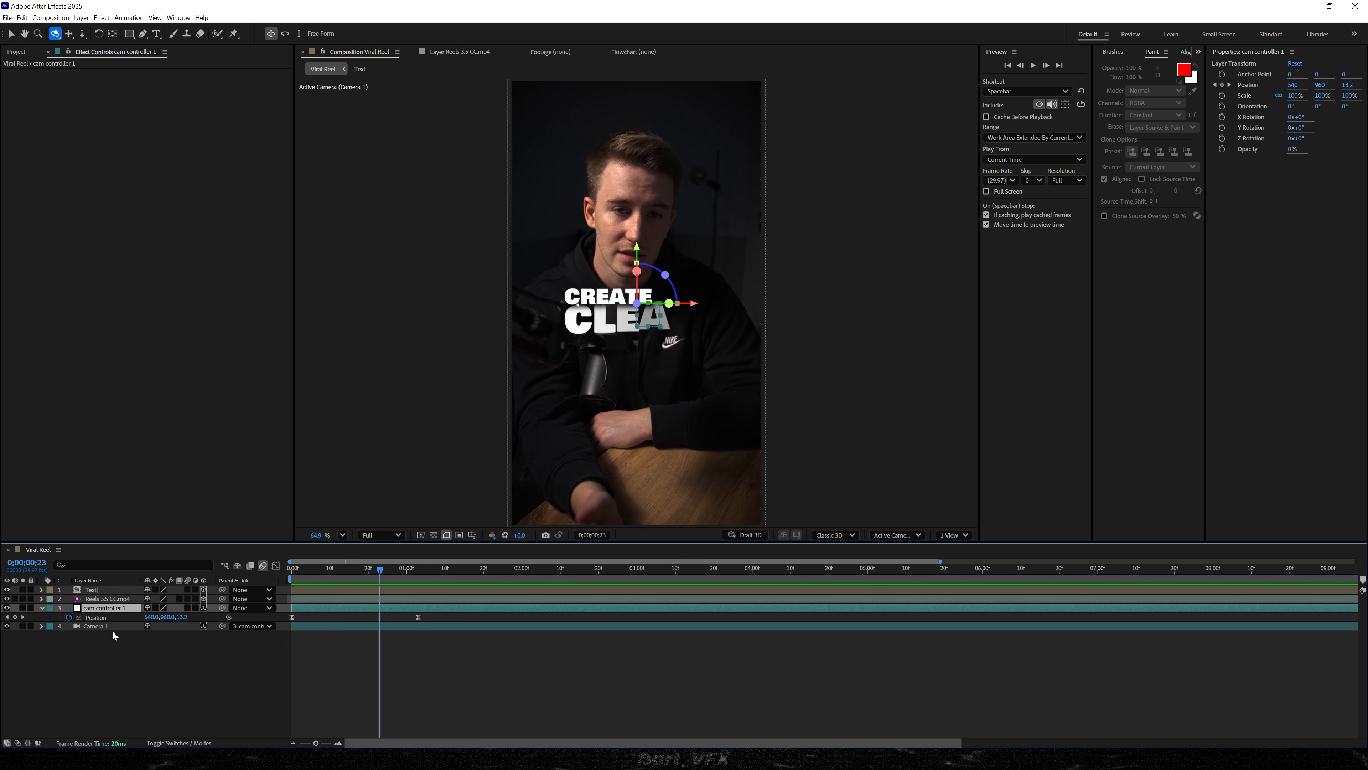
key(ctrl+d)
key(p)
click(417, 617)
key(Delete)
drag(222, 626, 105, 608)
Start the cam controller 2 layer at about 0;00;00;16 and keyframe its position from there to Z 593 at 0;00;02;09
drag(366, 608, 425, 604)
drag(380, 569, 558, 571)
drag(186, 622, 290, 605)
Easy-ease cam controller 2's position keyframes and extend both influence handles so the speed graph peaks sharply in the middle
drag(571, 614, 332, 622)
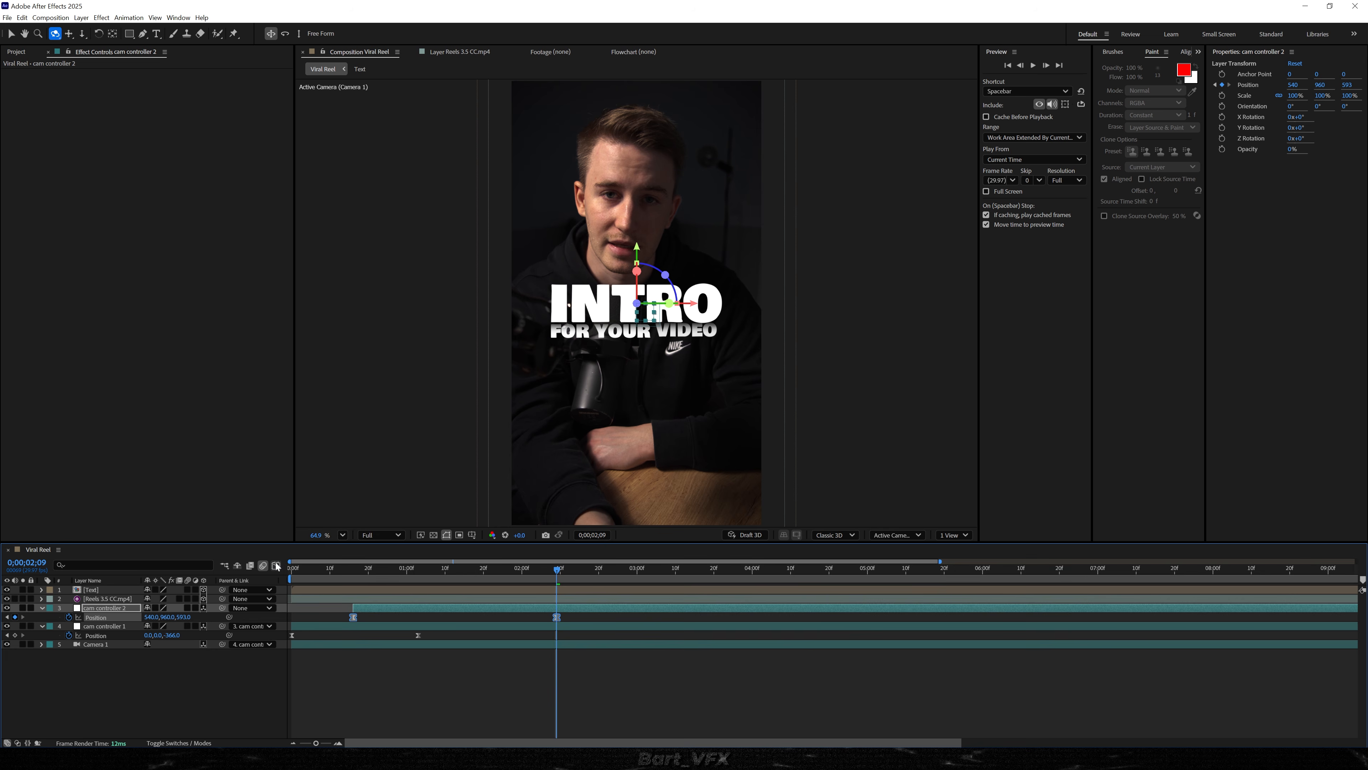
click(275, 565)
drag(353, 657, 575, 683)
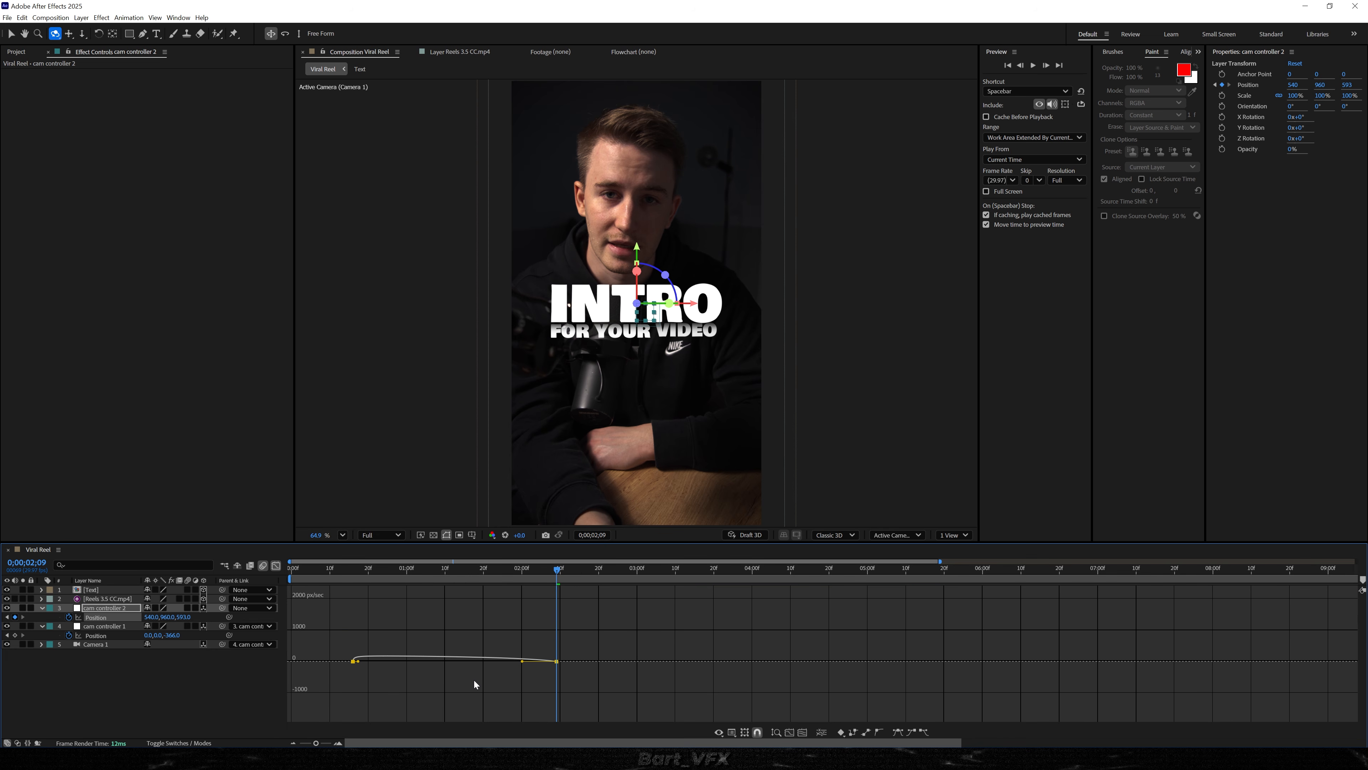
key(F9)
scroll(467, 658, up, 2)
click(802, 732)
scroll(671, 688, down, 3)
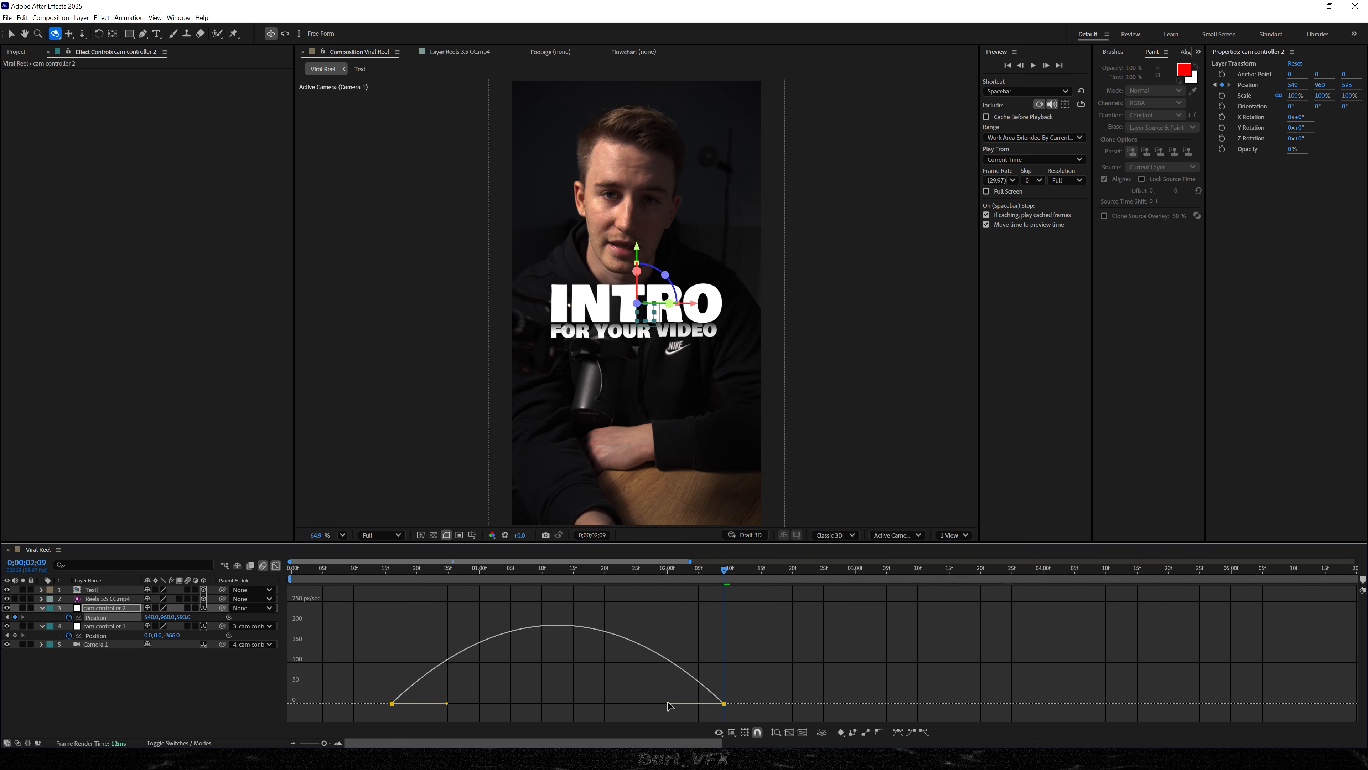
drag(668, 704, 582, 704)
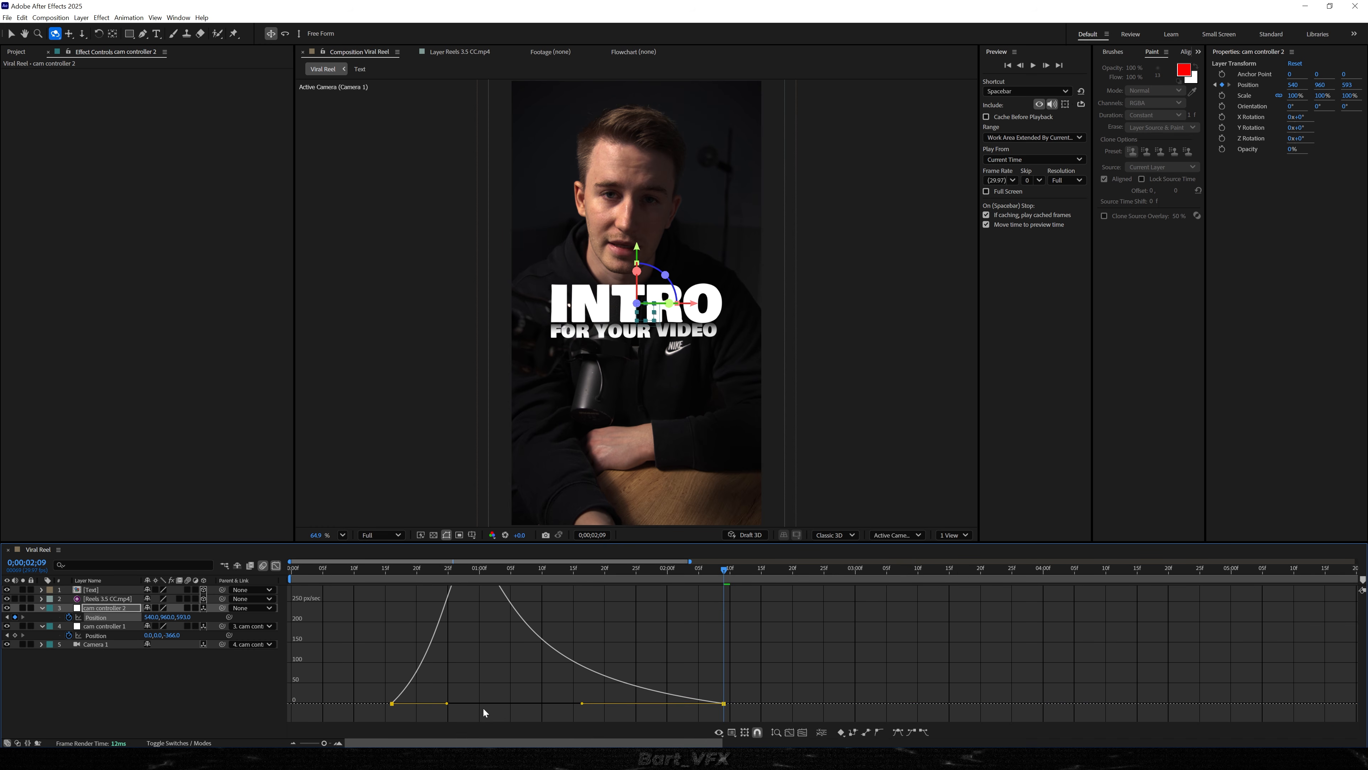
drag(448, 705, 521, 704)
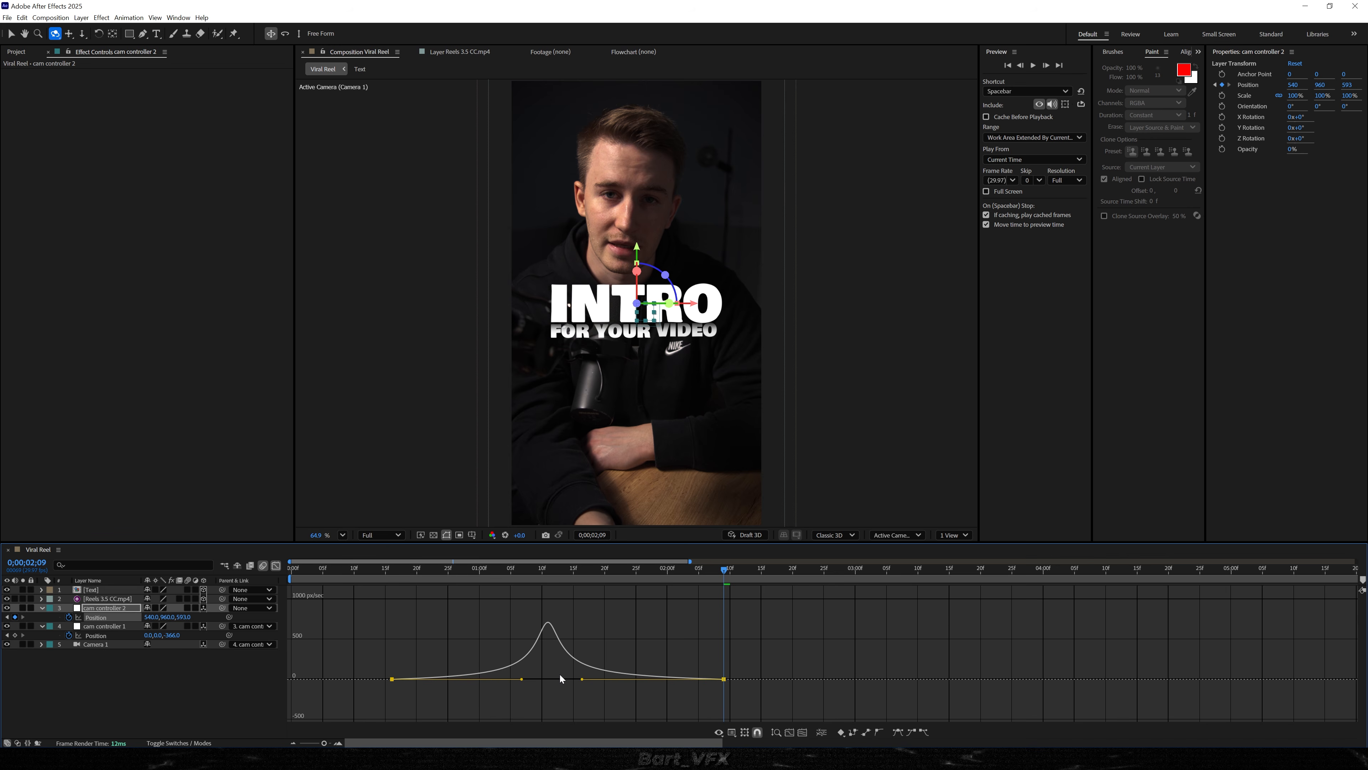
Play back the Viral Reel composition to review the combined motion of both camera controllers
click(328, 569)
key(space)
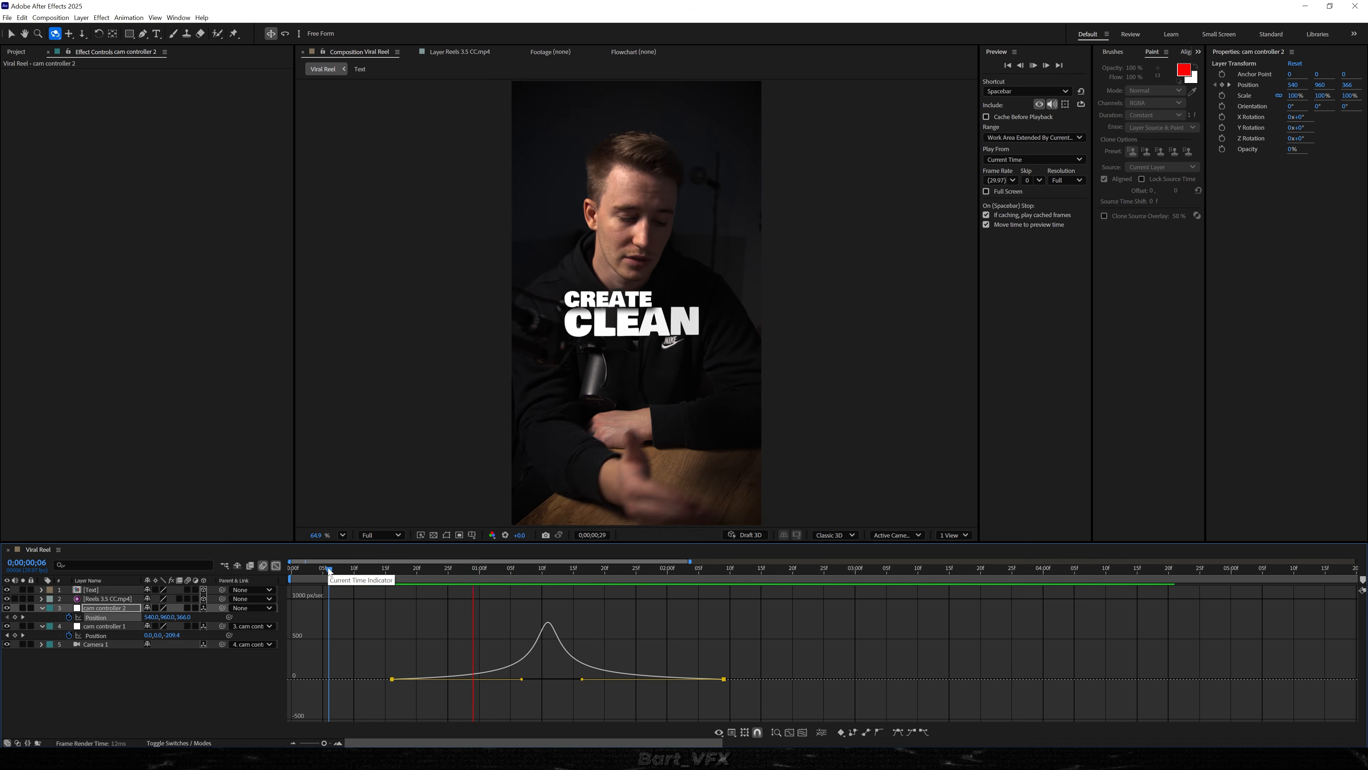
drag(666, 639, 840, 681)
key(space)
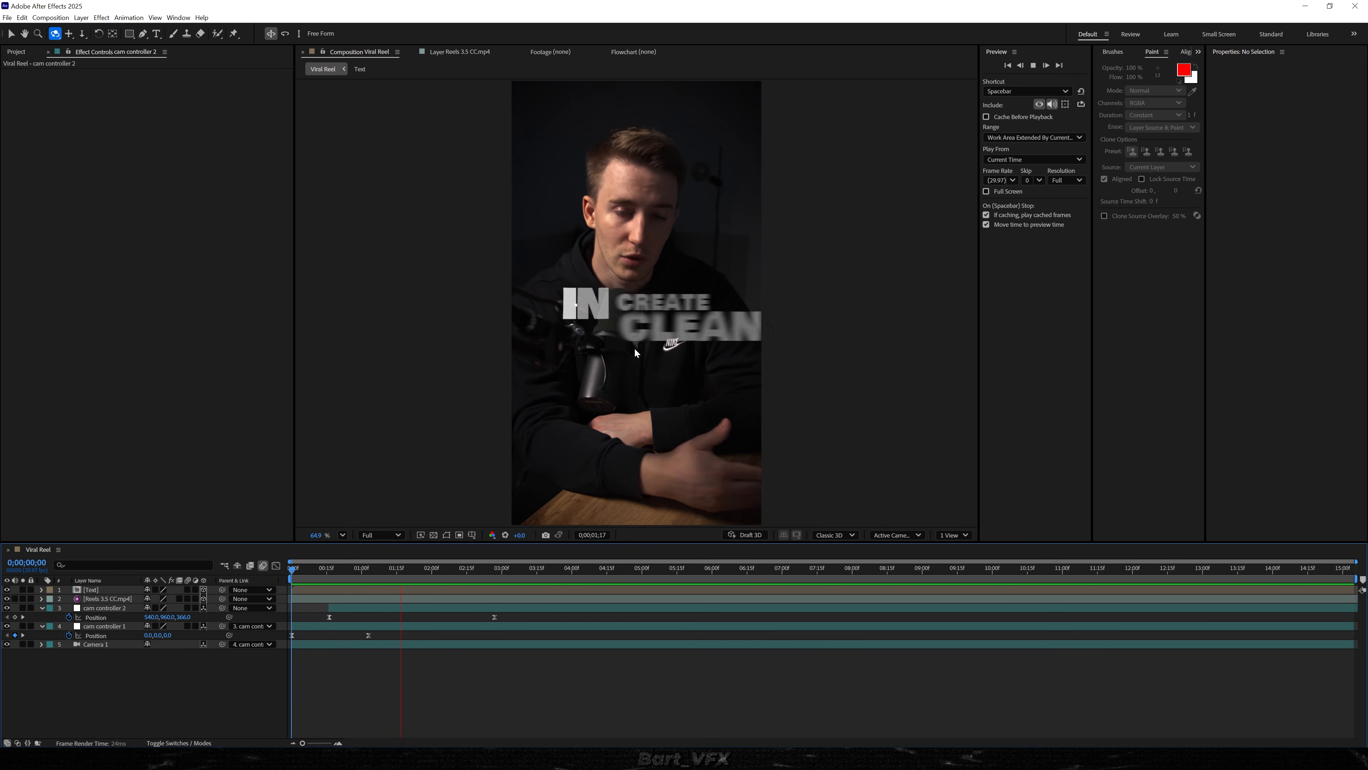
key(space)
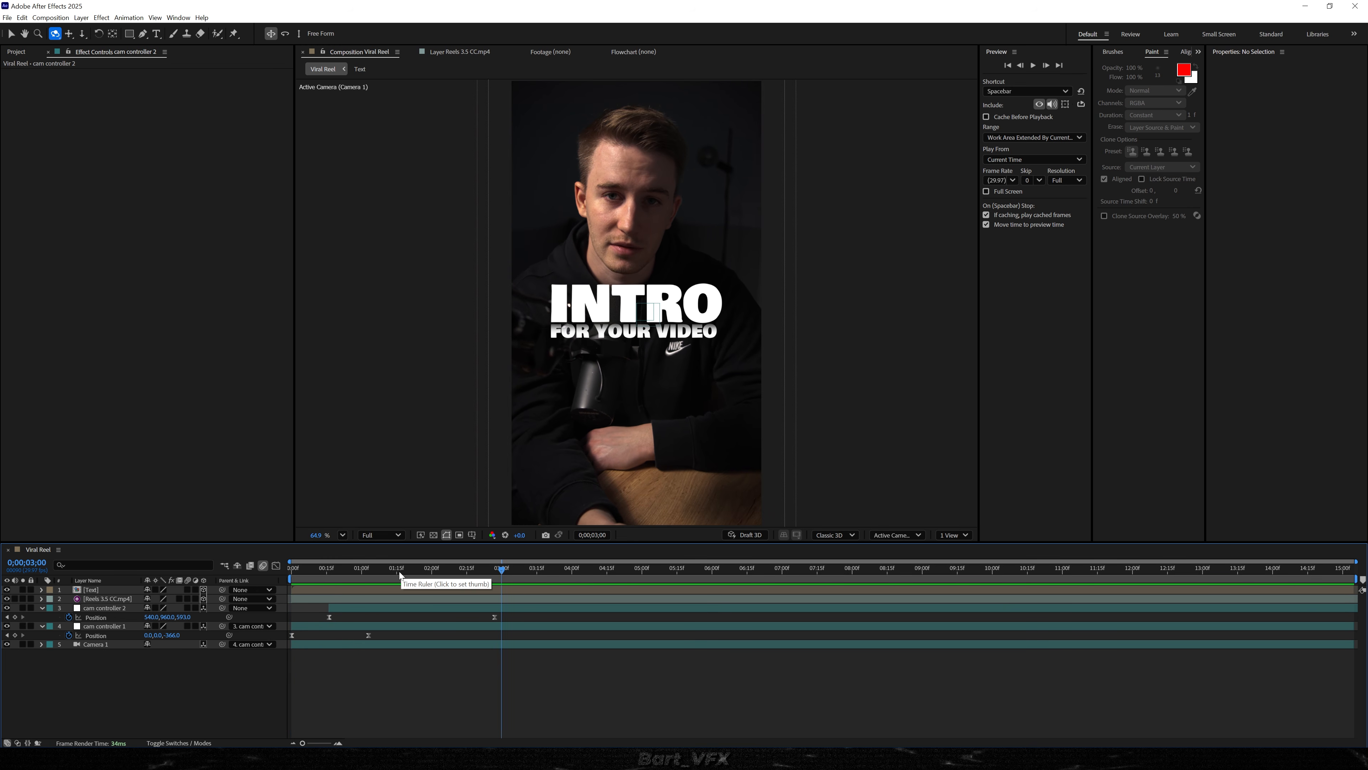
Apply the Gaussian Blur effect to the Reels 3.5 CC footage layer at 0;00;01;20
click(408, 570)
click(123, 599)
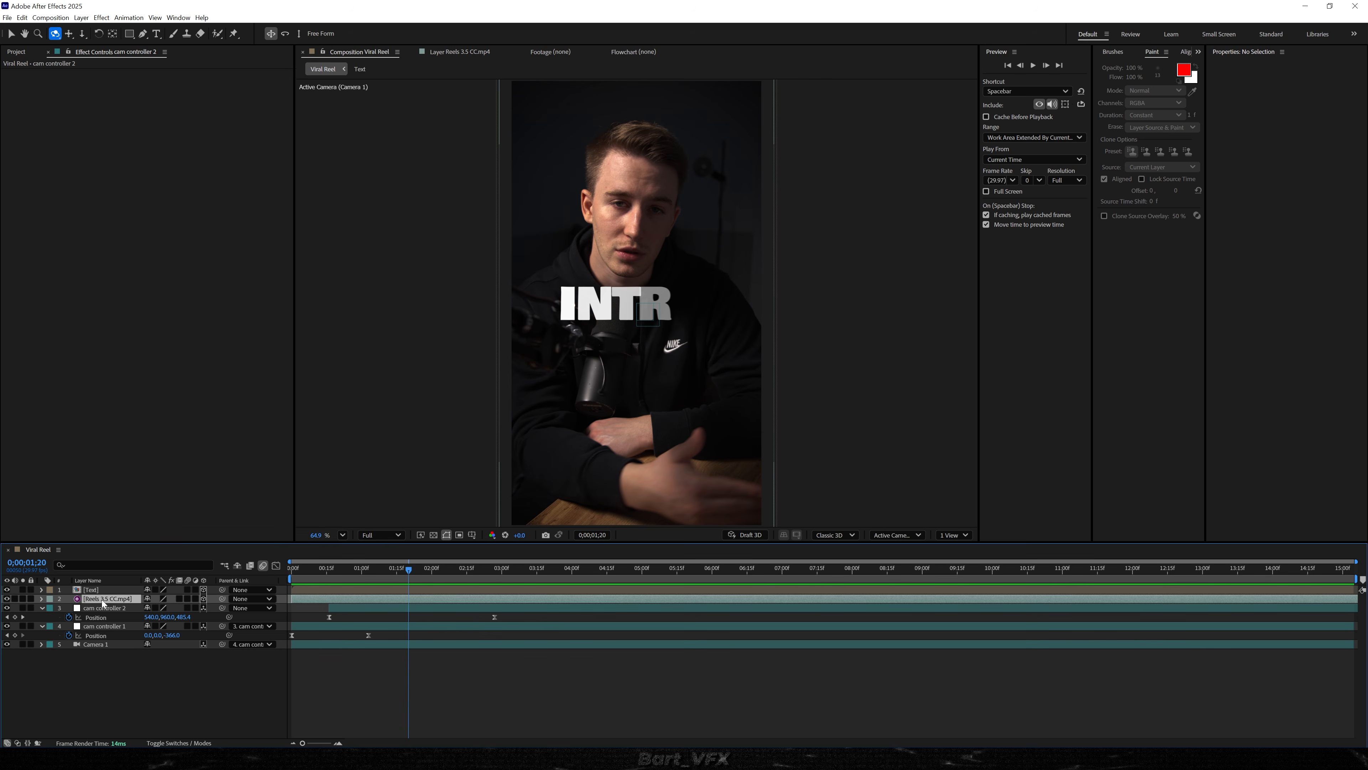
key(ctrl+space)
text(gaus)
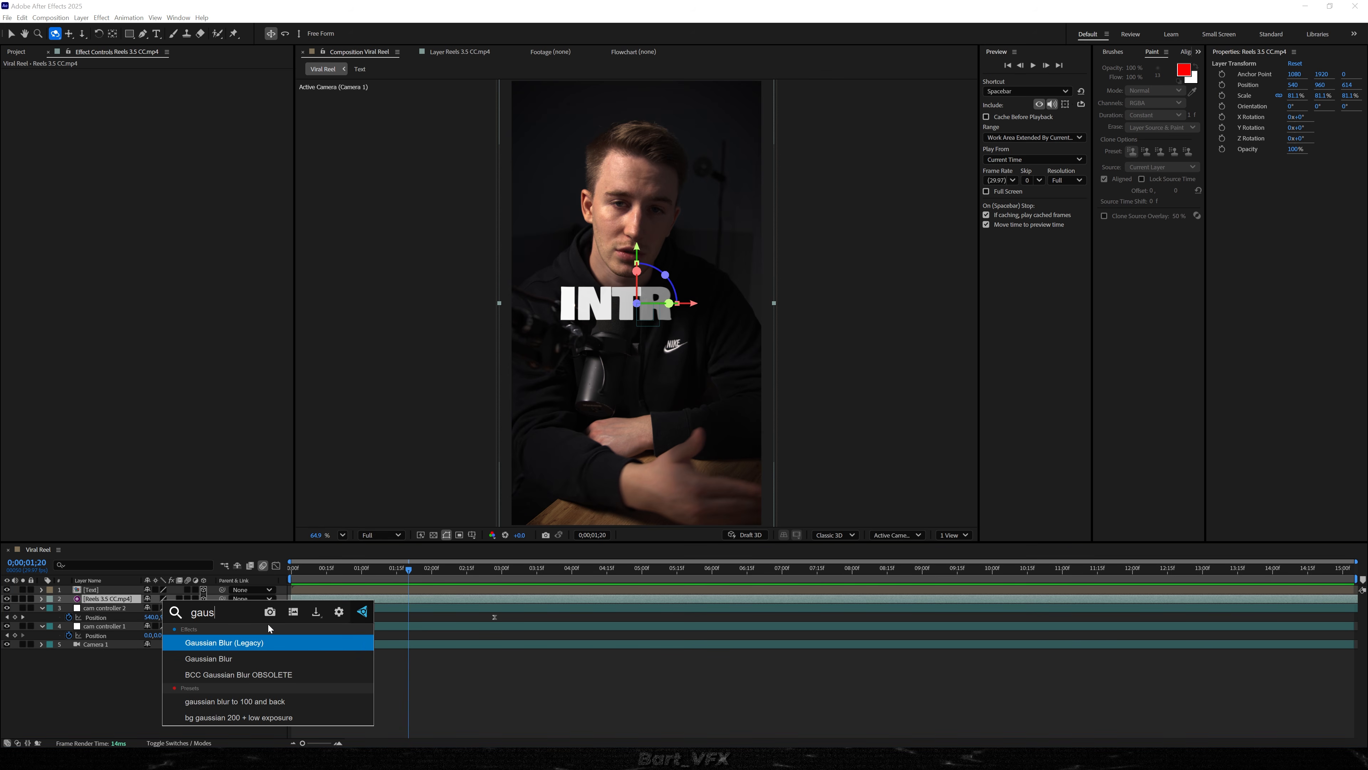
key(Down)
key(Return)
key(v)
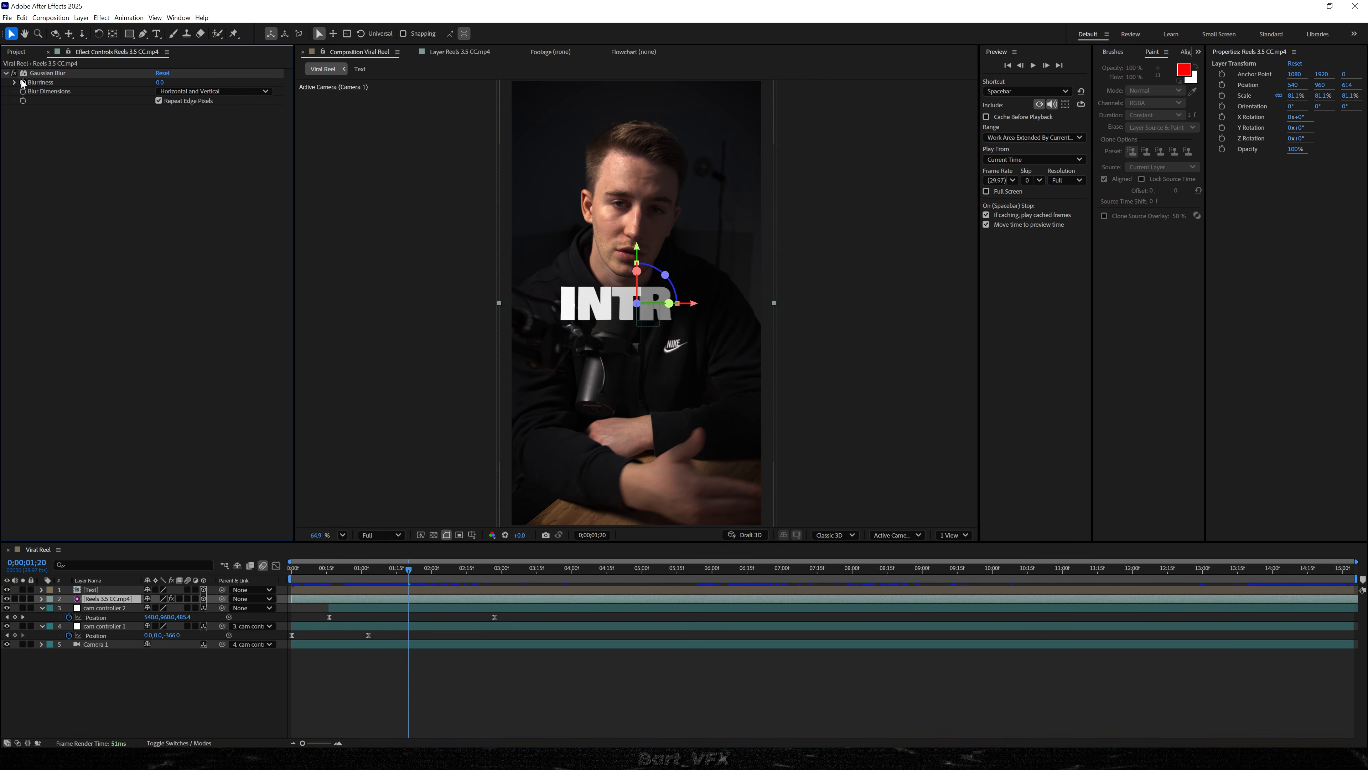
Keyframe the footage's Gaussian Blur blurriness from 0 at 0;00;01;20 to 50 at 0;00;01;29, and preview it
drag(414, 581, 428, 573)
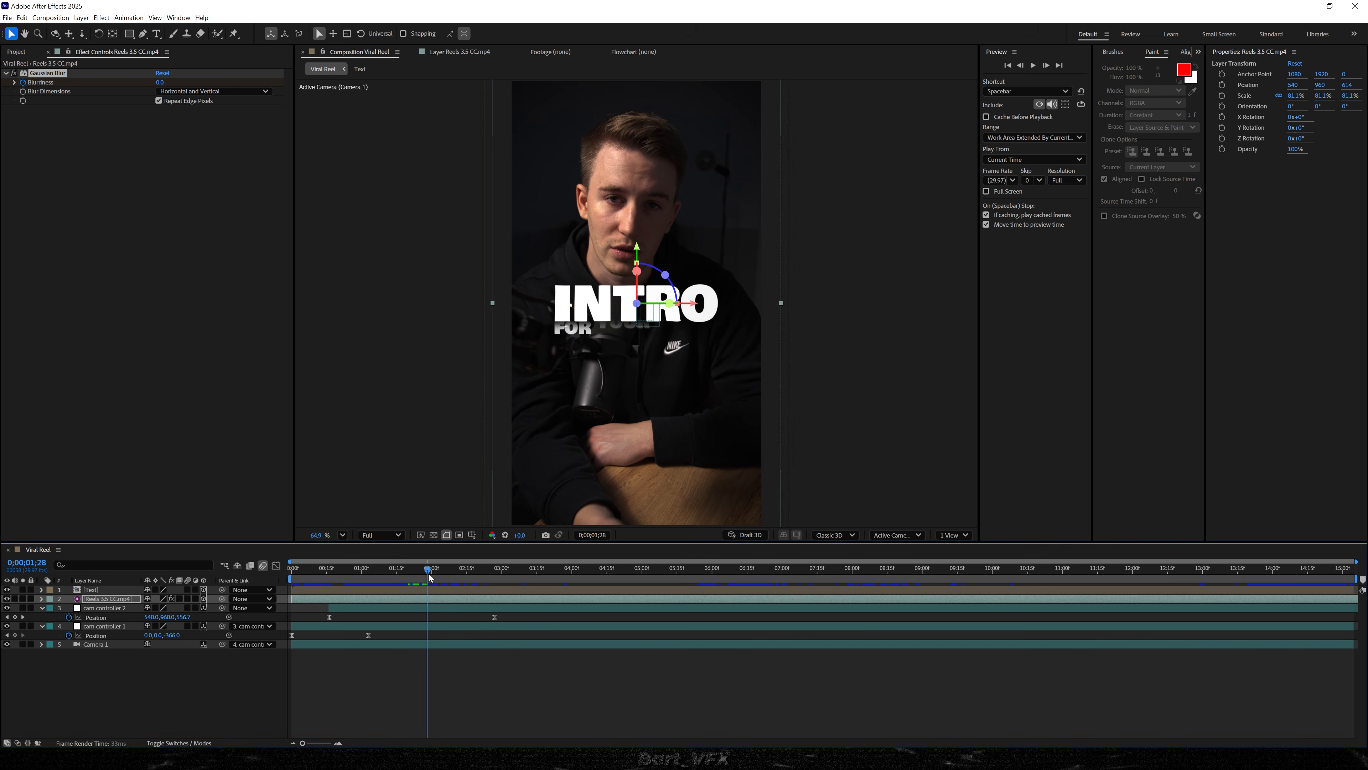
key(u)
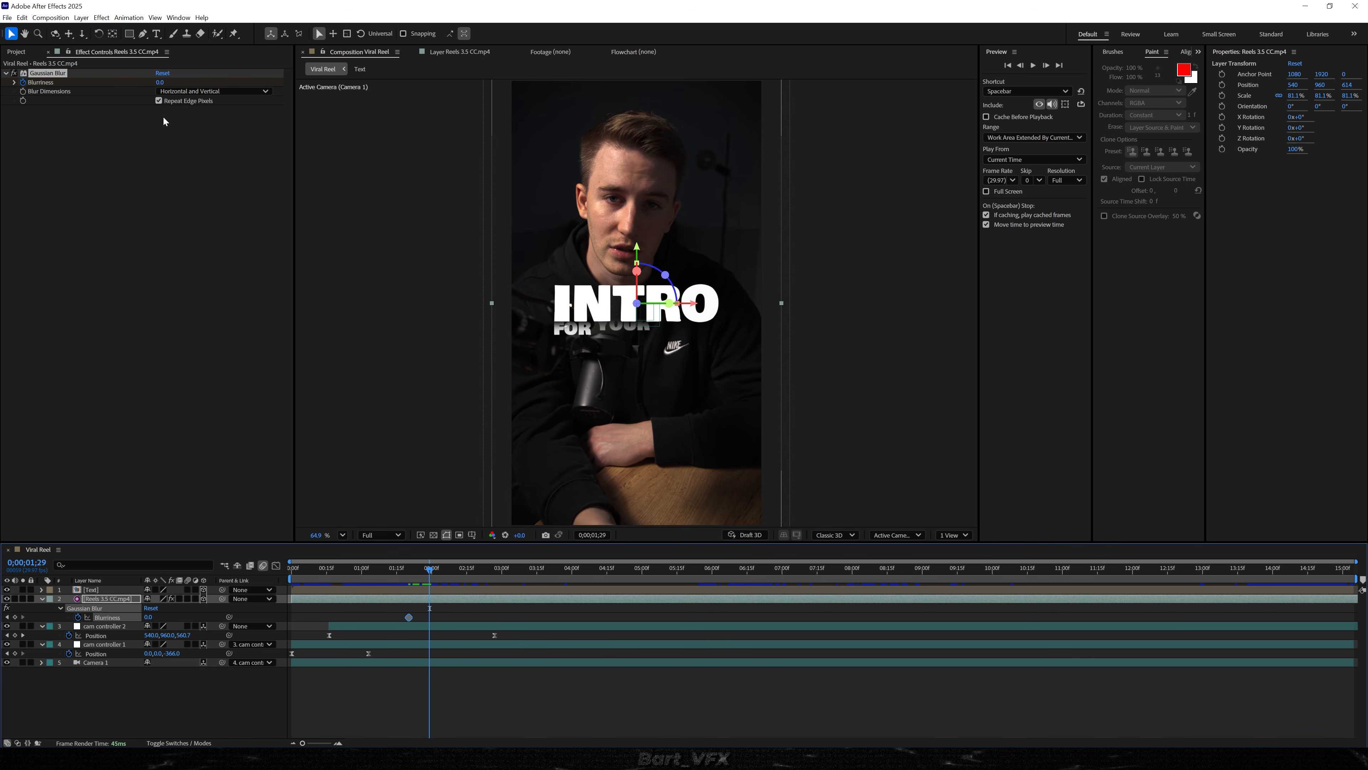
click(159, 82)
text(50)
key(Return)
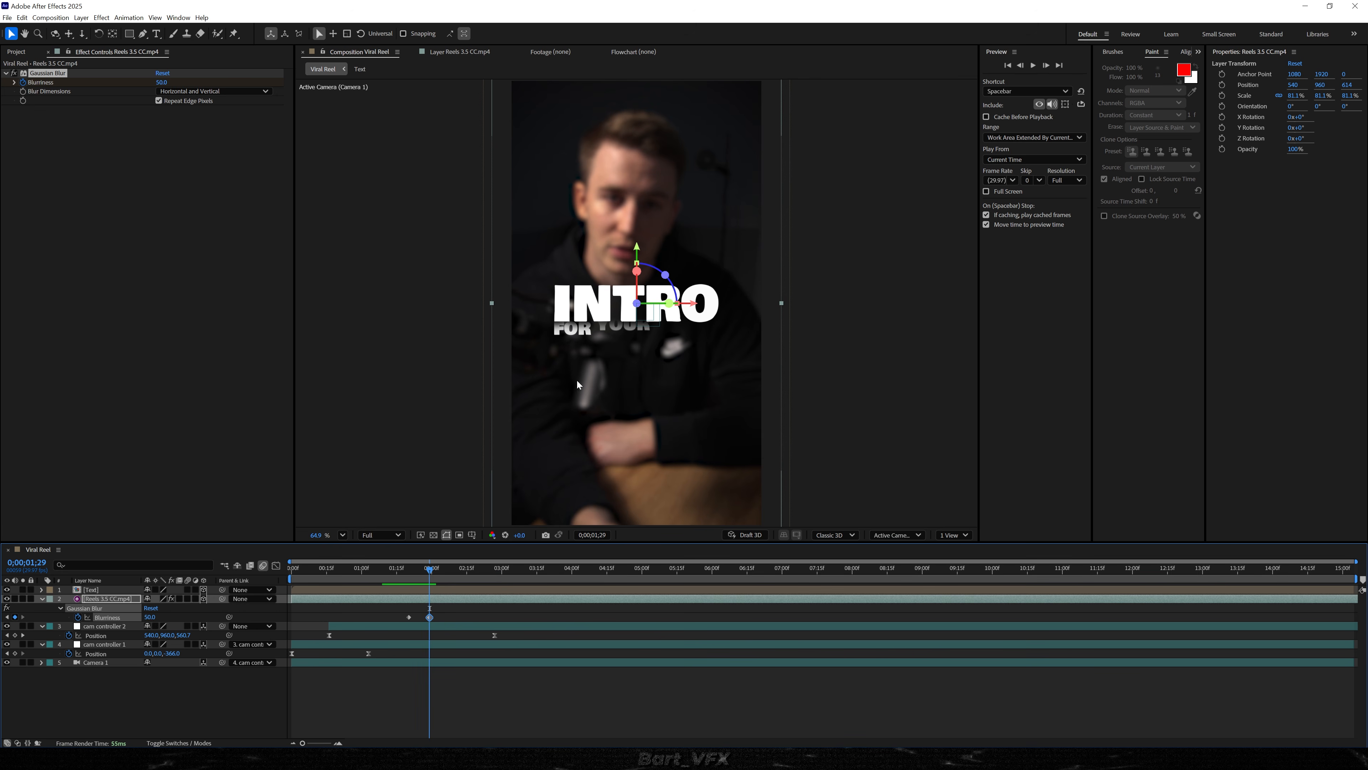
key(space)
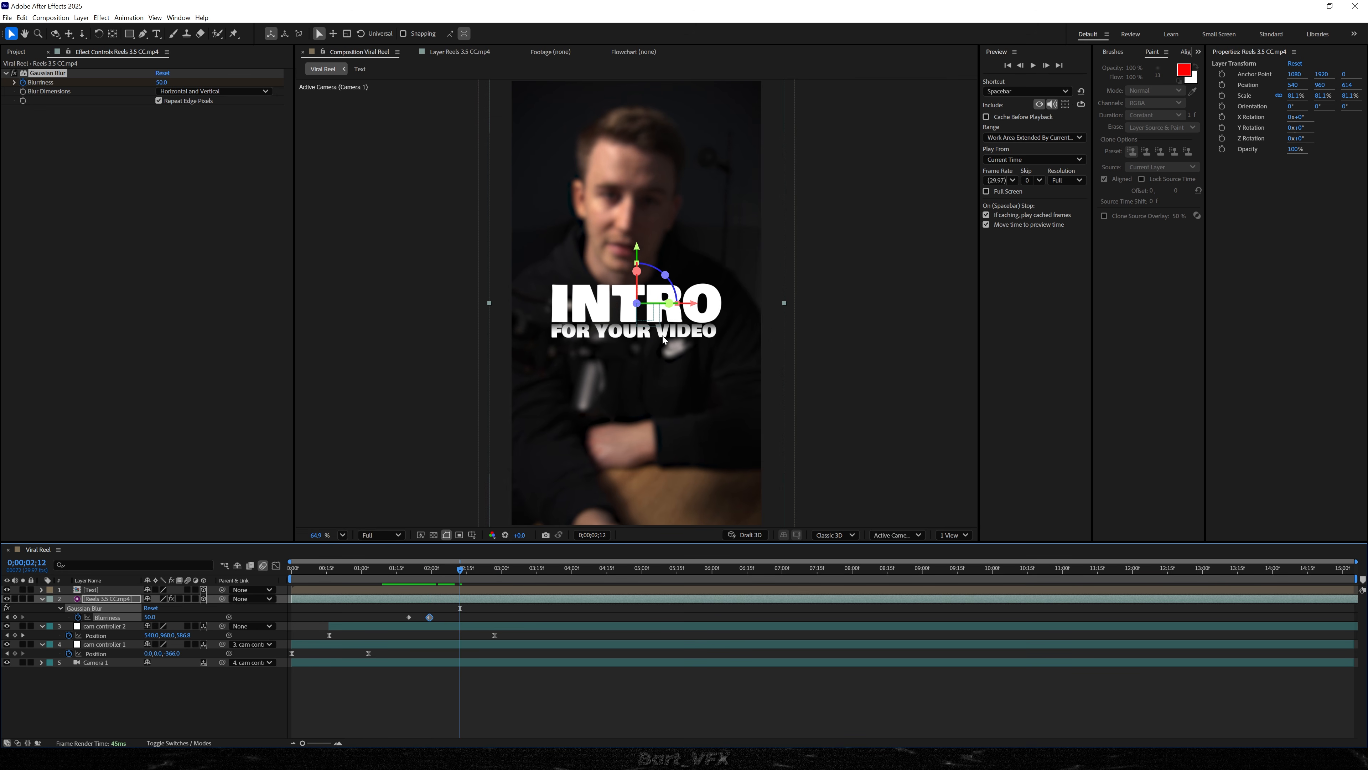
Easy-ease the two blurriness keyframes, move them to about 0;00;01;14 and 0;00;02;00, and preview the blur
drag(431, 617, 398, 616)
drag(409, 567, 347, 570)
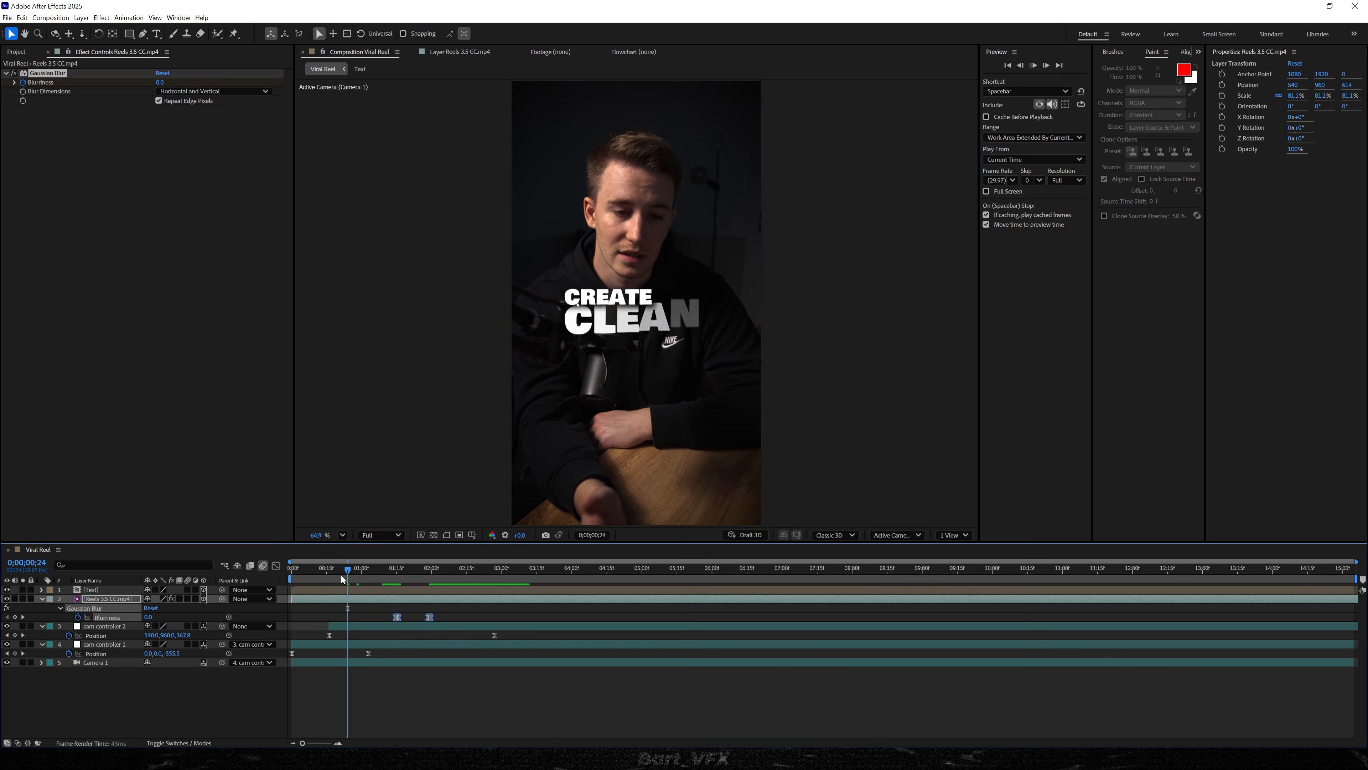
key(space)
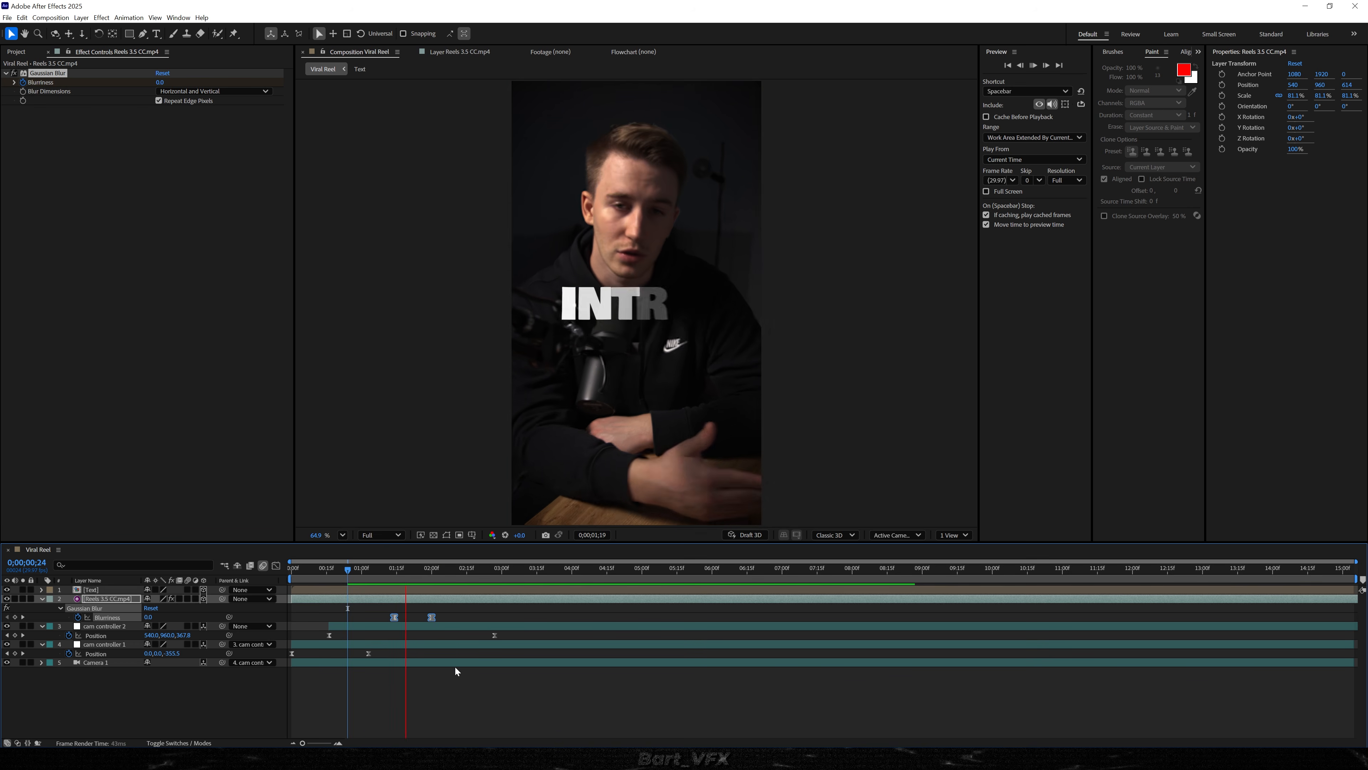
click(454, 666)
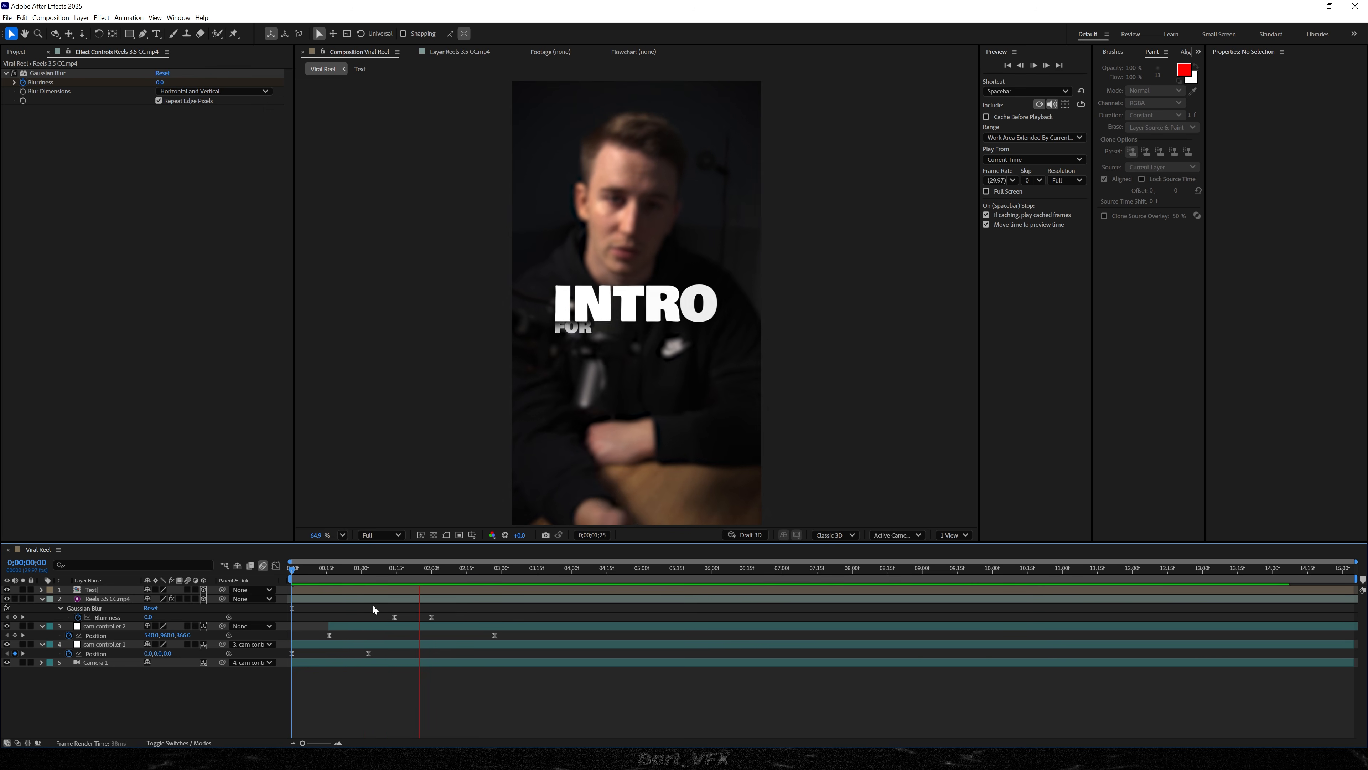
key(space)
Turn on motion blur for the Text and Reels 3.5 CC layers, and check the frame at 0;00;01;24
click(187, 589)
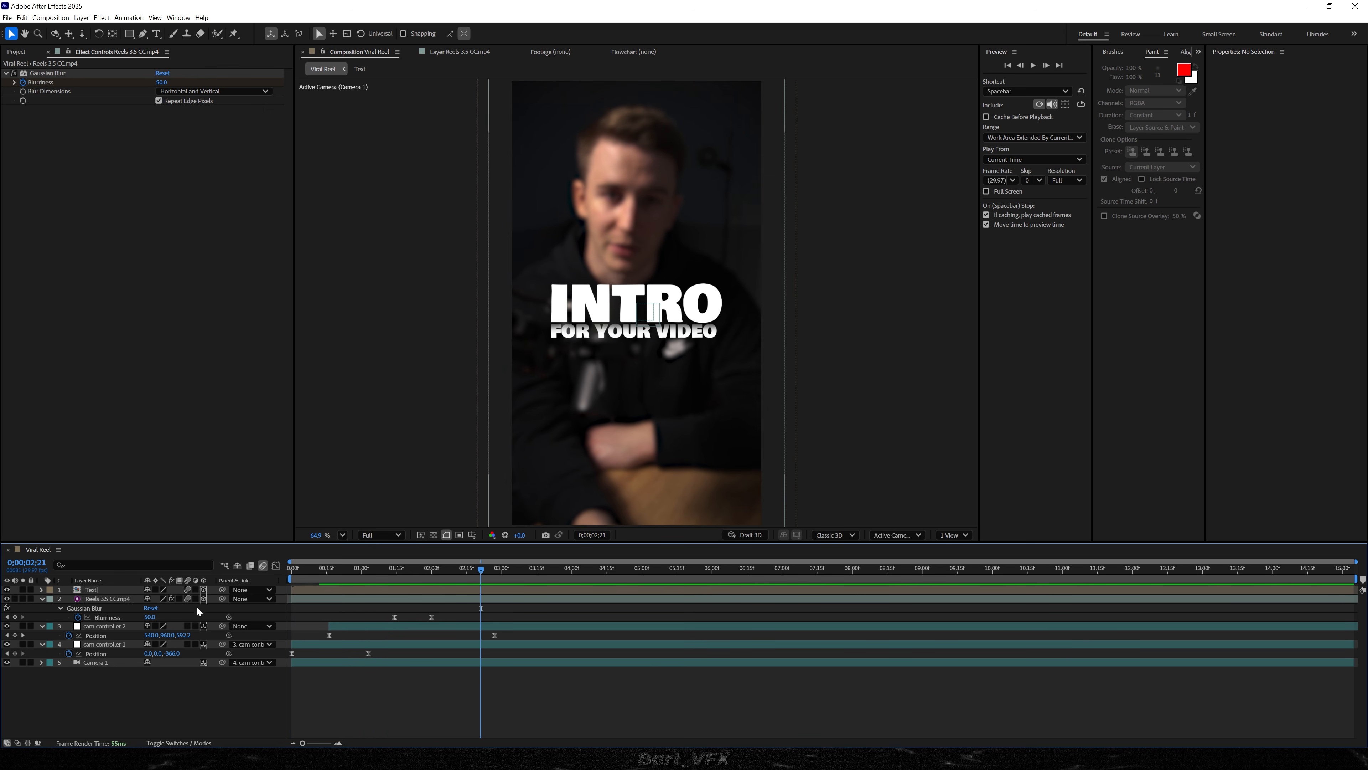
click(396, 600)
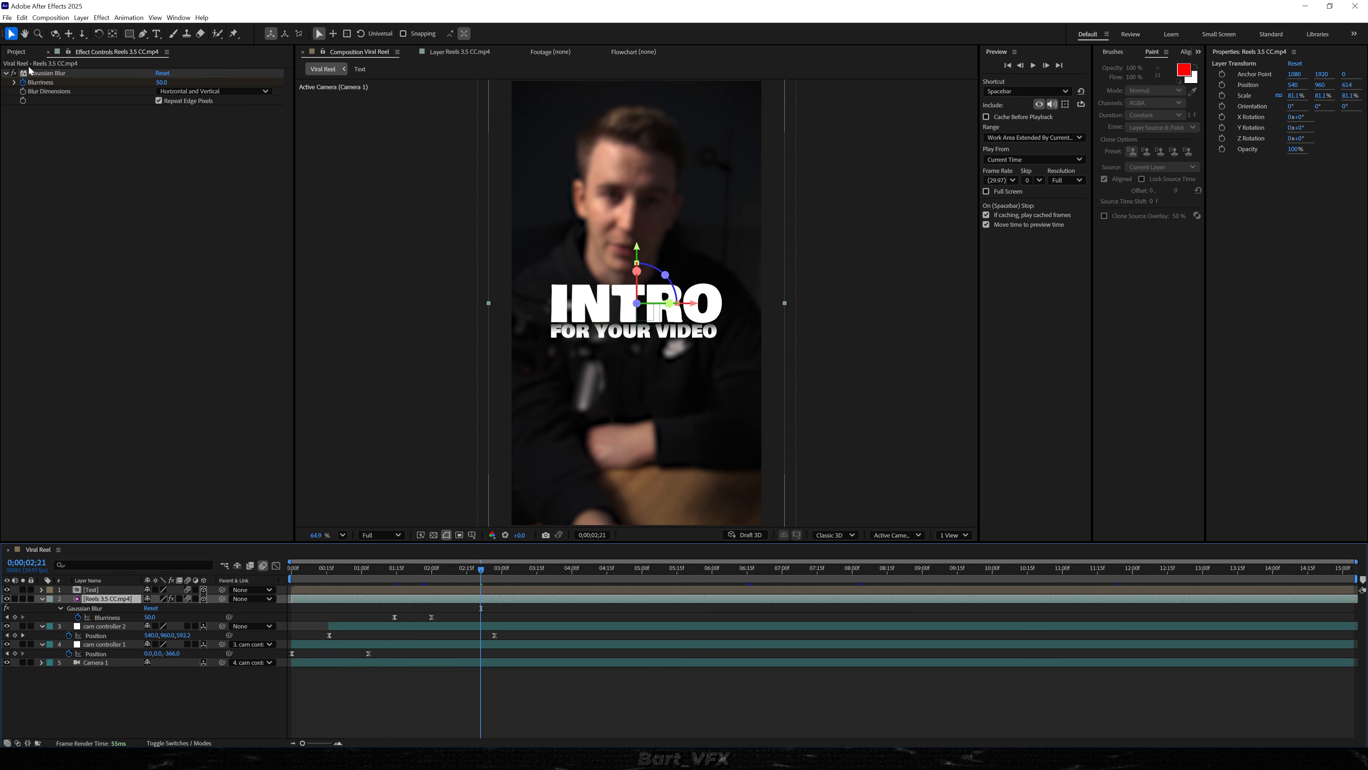
click(418, 576)
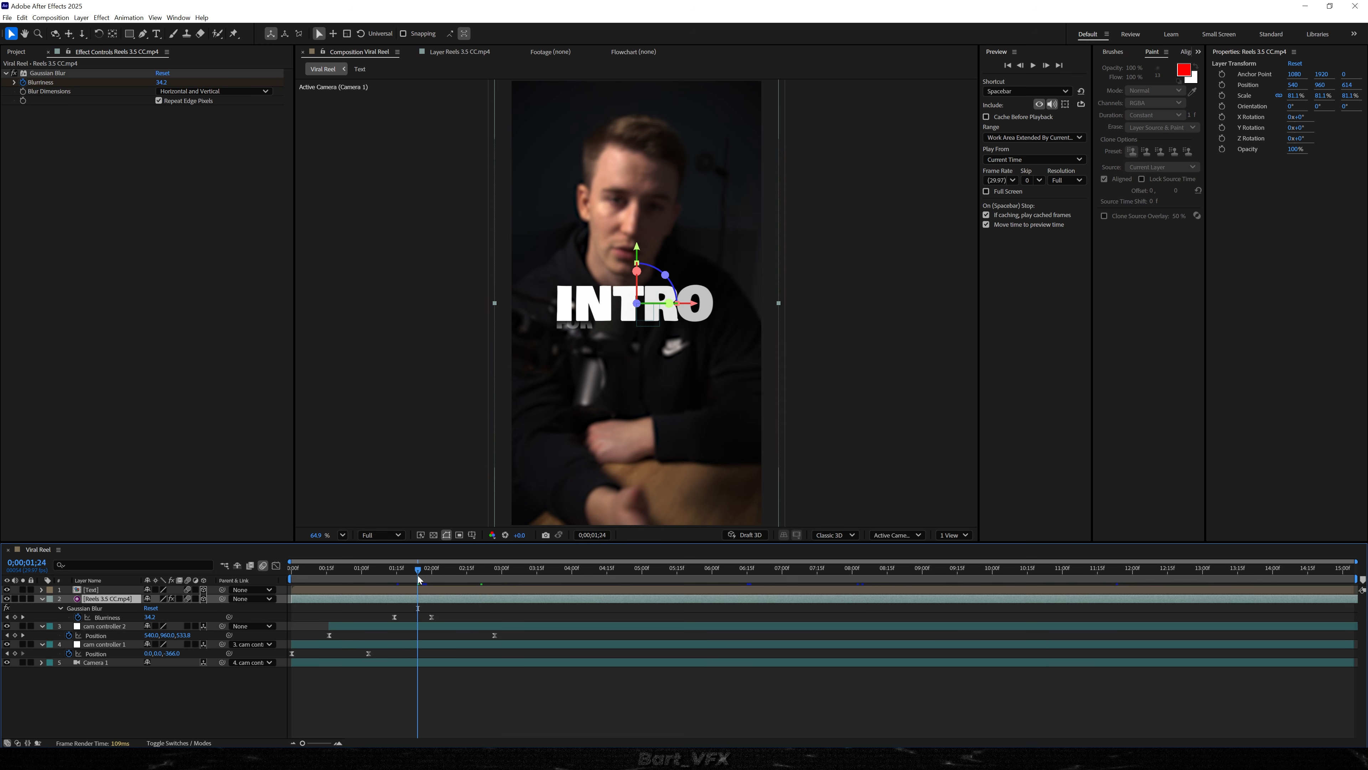
Open the Text precomposition and set the Blur of the create layer's Animator 1 to 30
double_click(111, 591)
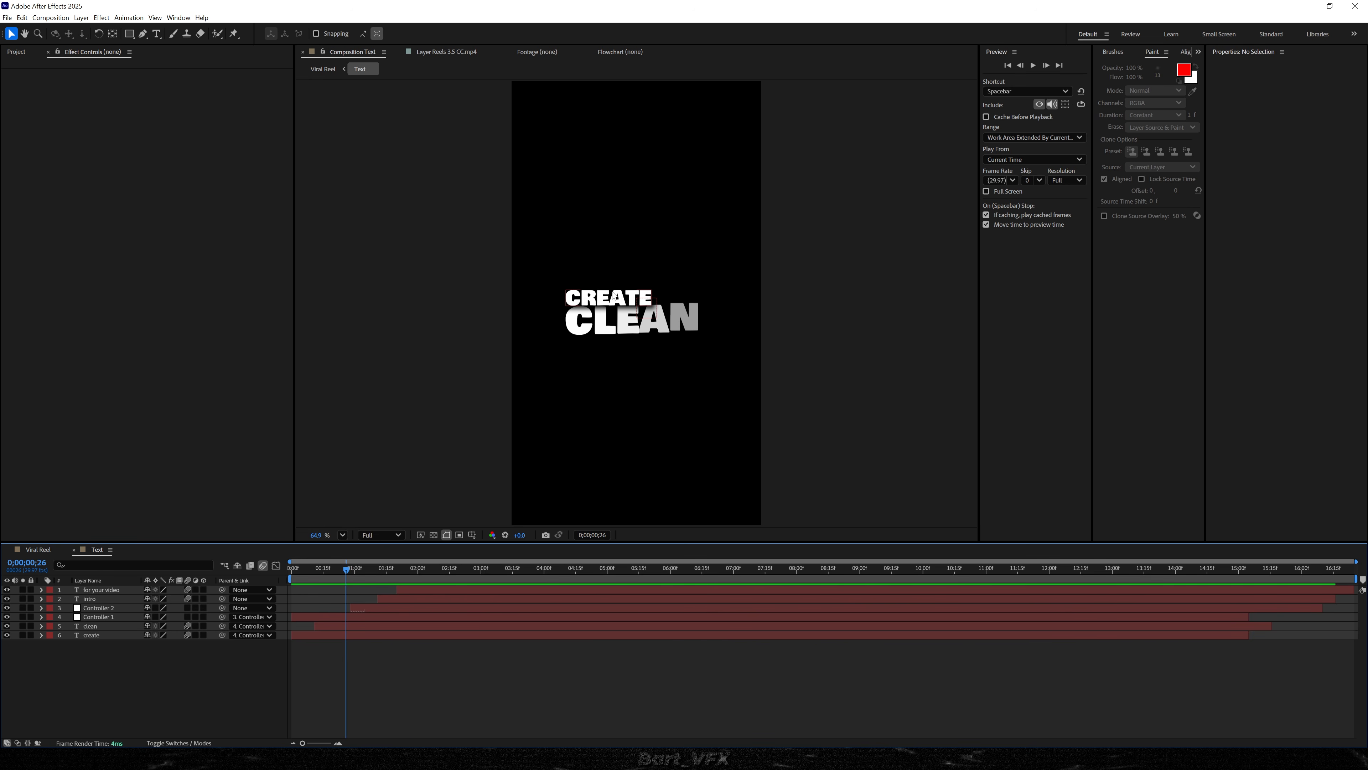
click(94, 637)
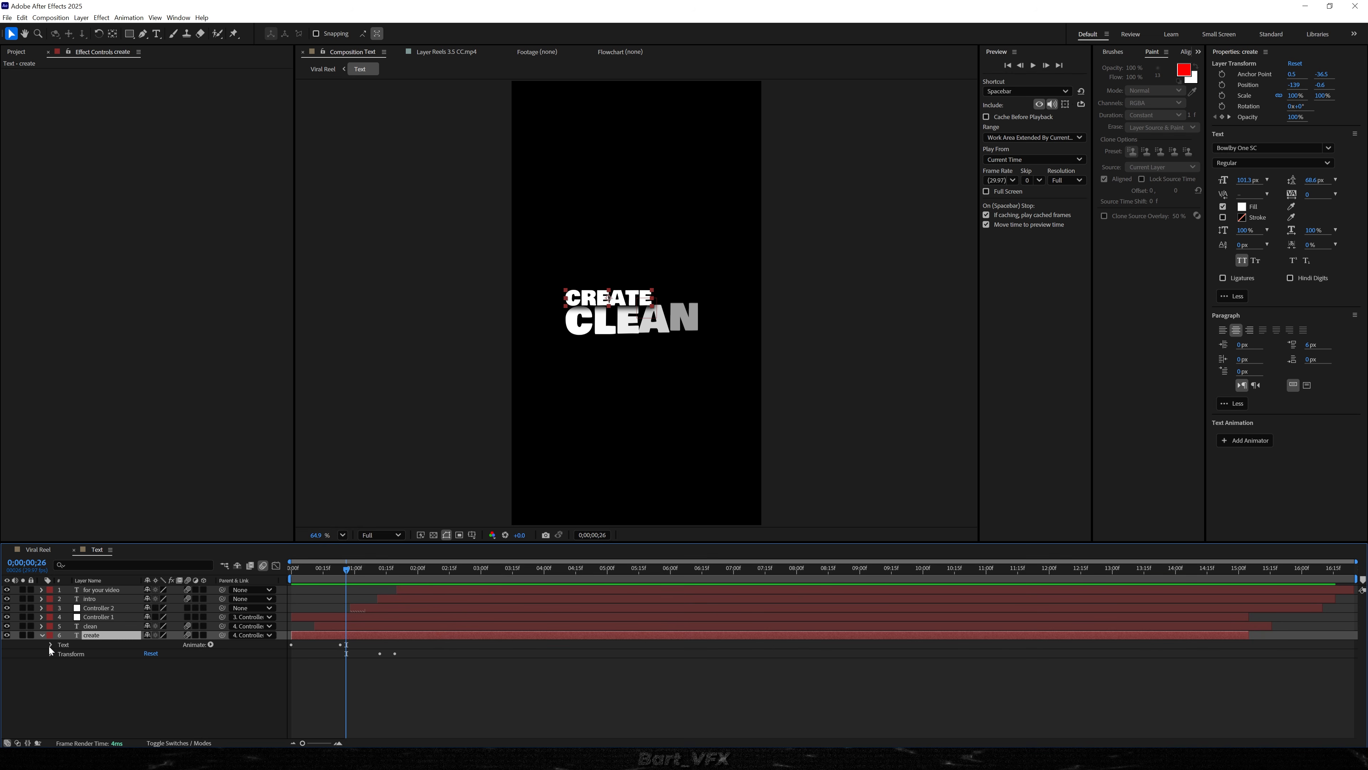
click(50, 645)
click(60, 680)
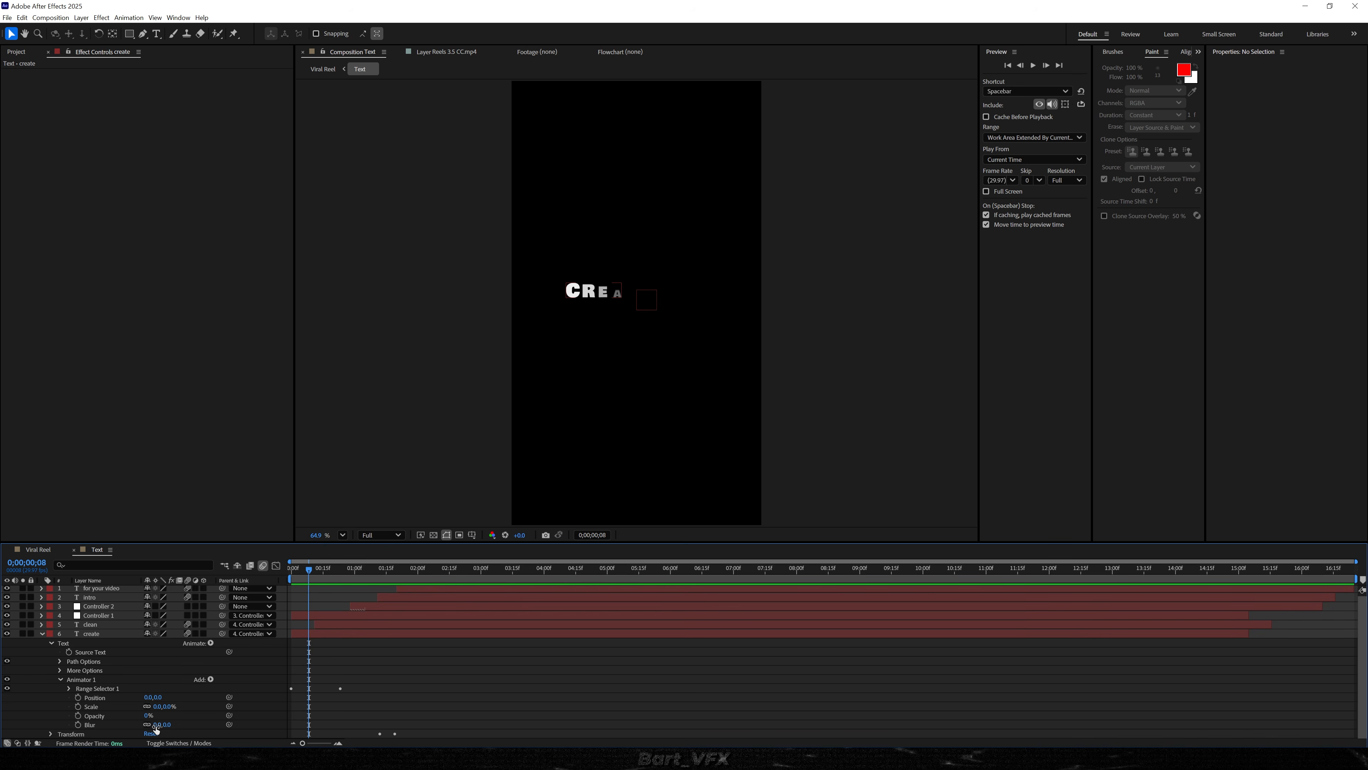
text(30)
click(329, 700)
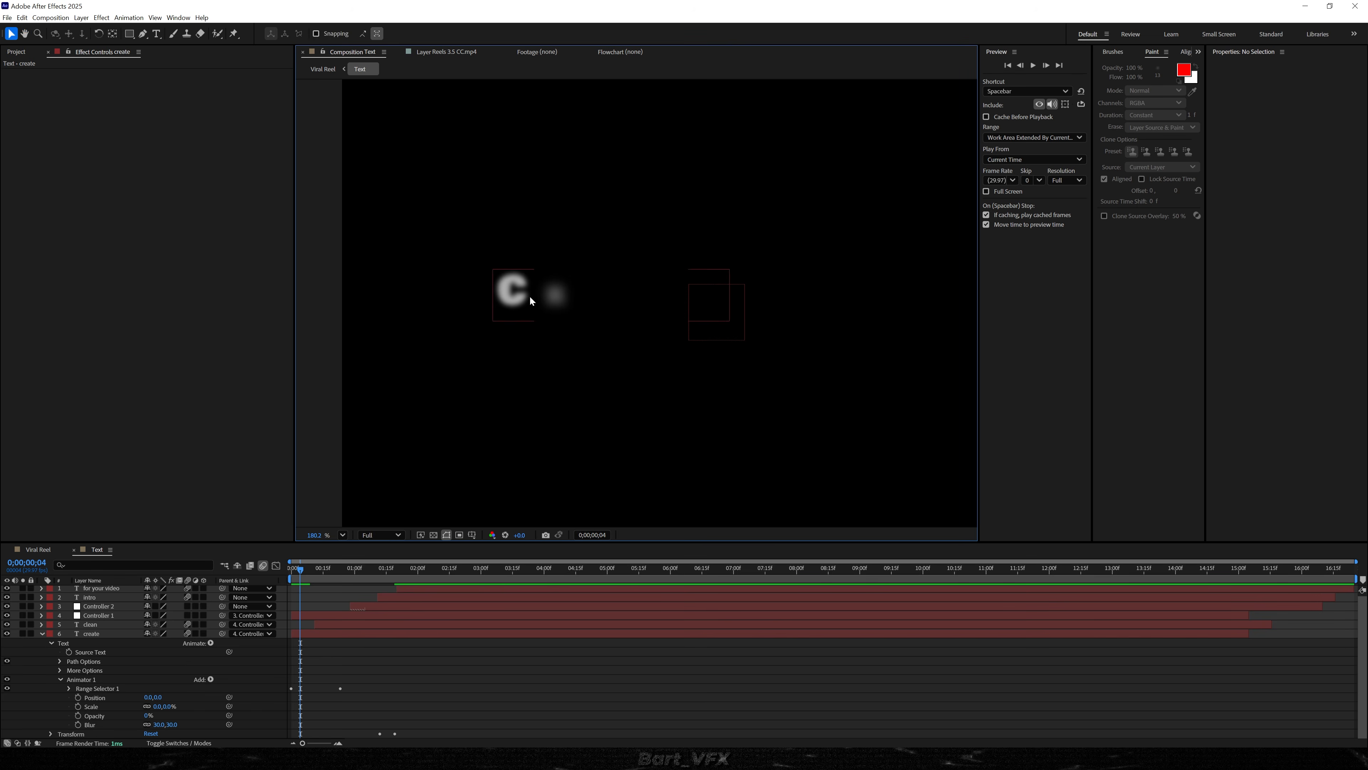
Zoom in and scrub the create text's reveal, undoing and redoing its blur to compare both looks
drag(556, 324, 549, 331)
drag(311, 573, 300, 578)
key(ctrl+z)
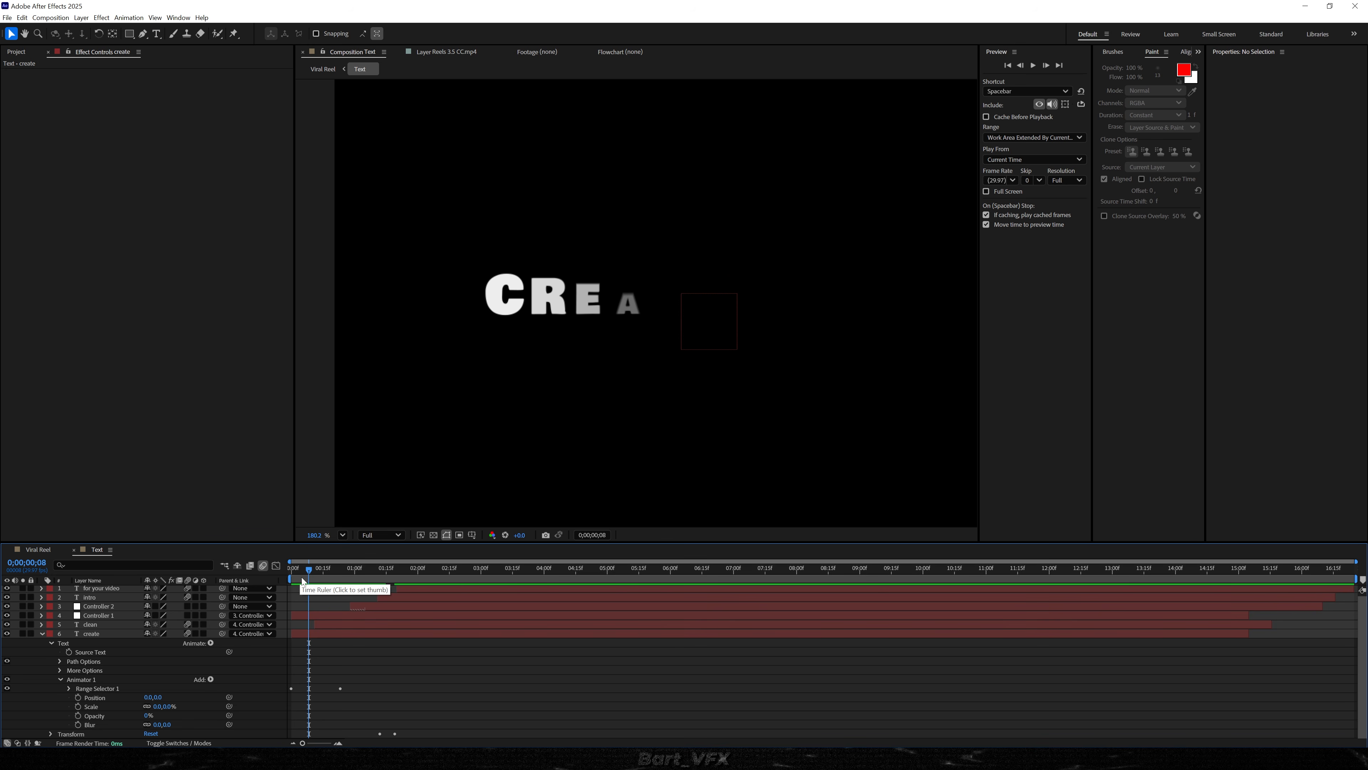
key(ctrl+shift+z)
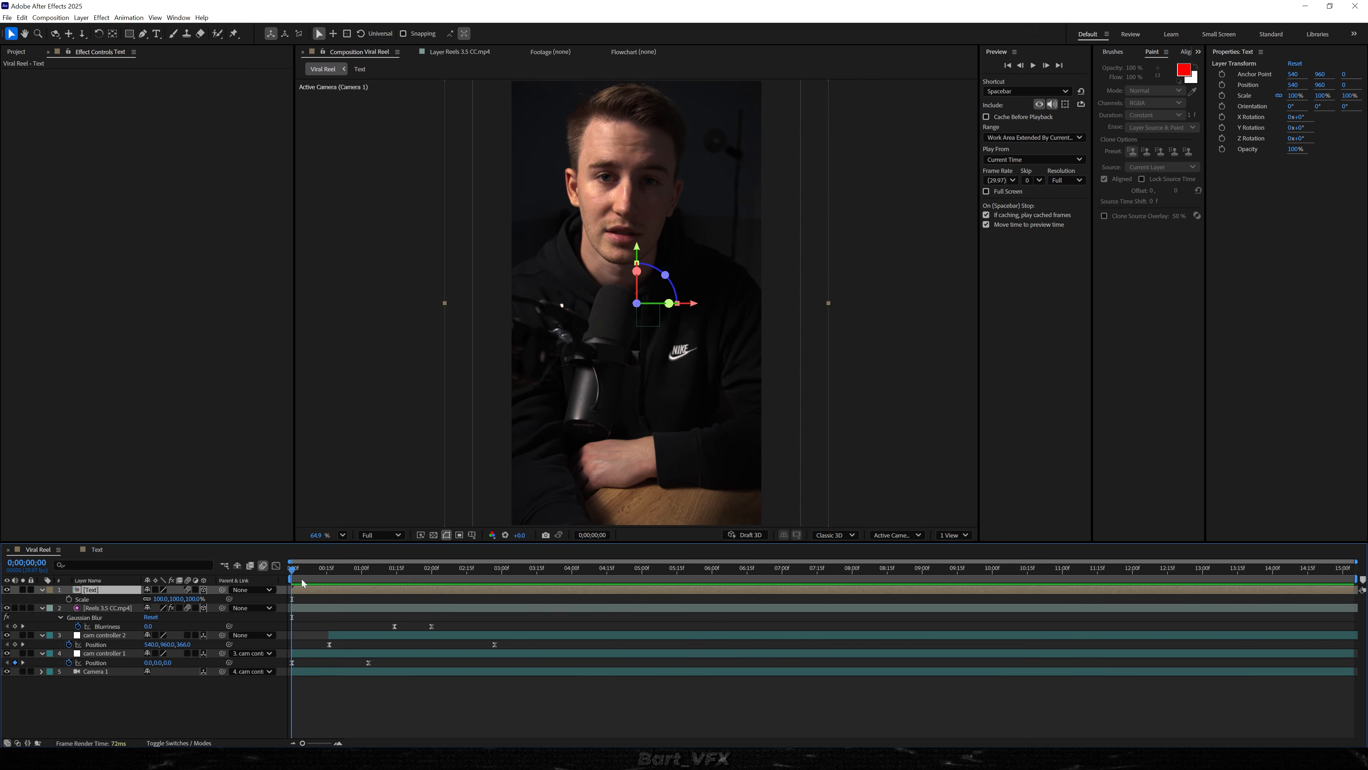
Preview the Viral Reel composition from the start and scrub through the opening frames
key(space)
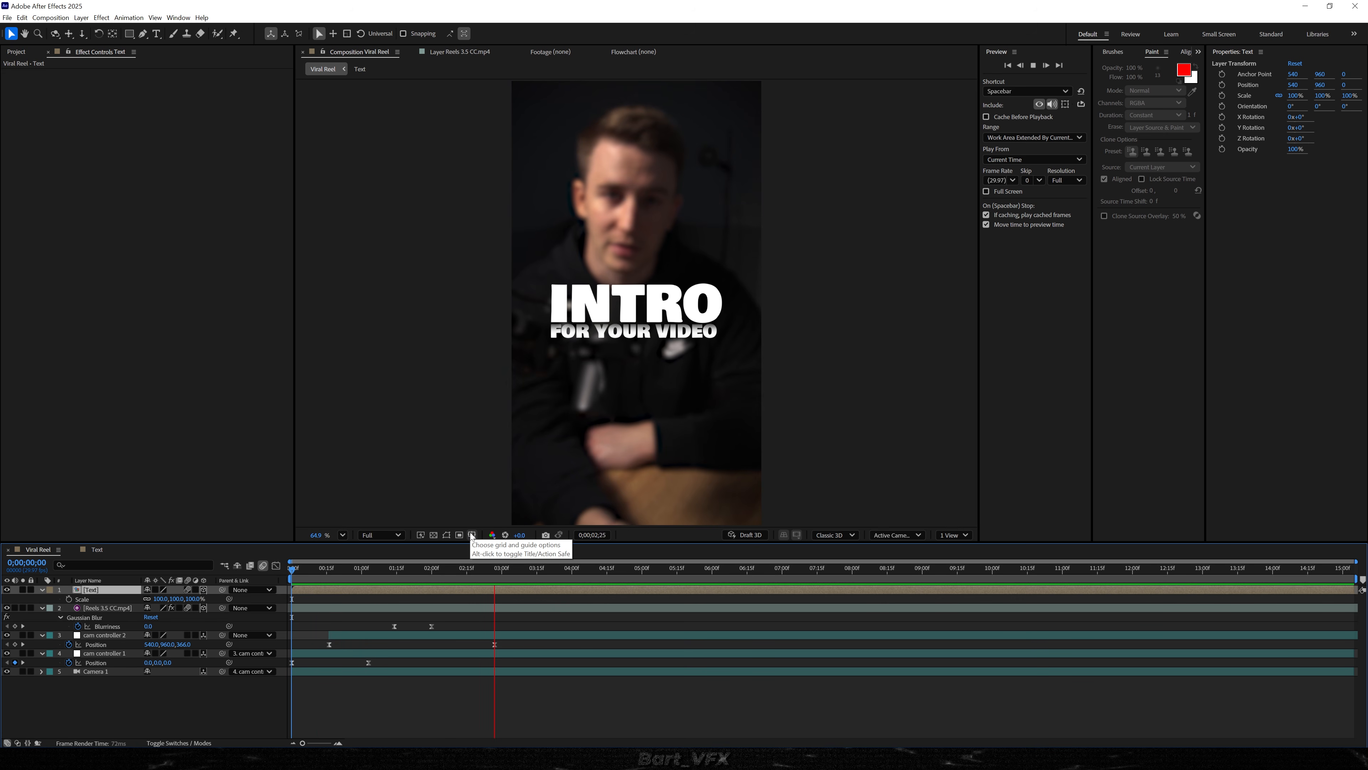
key(space)
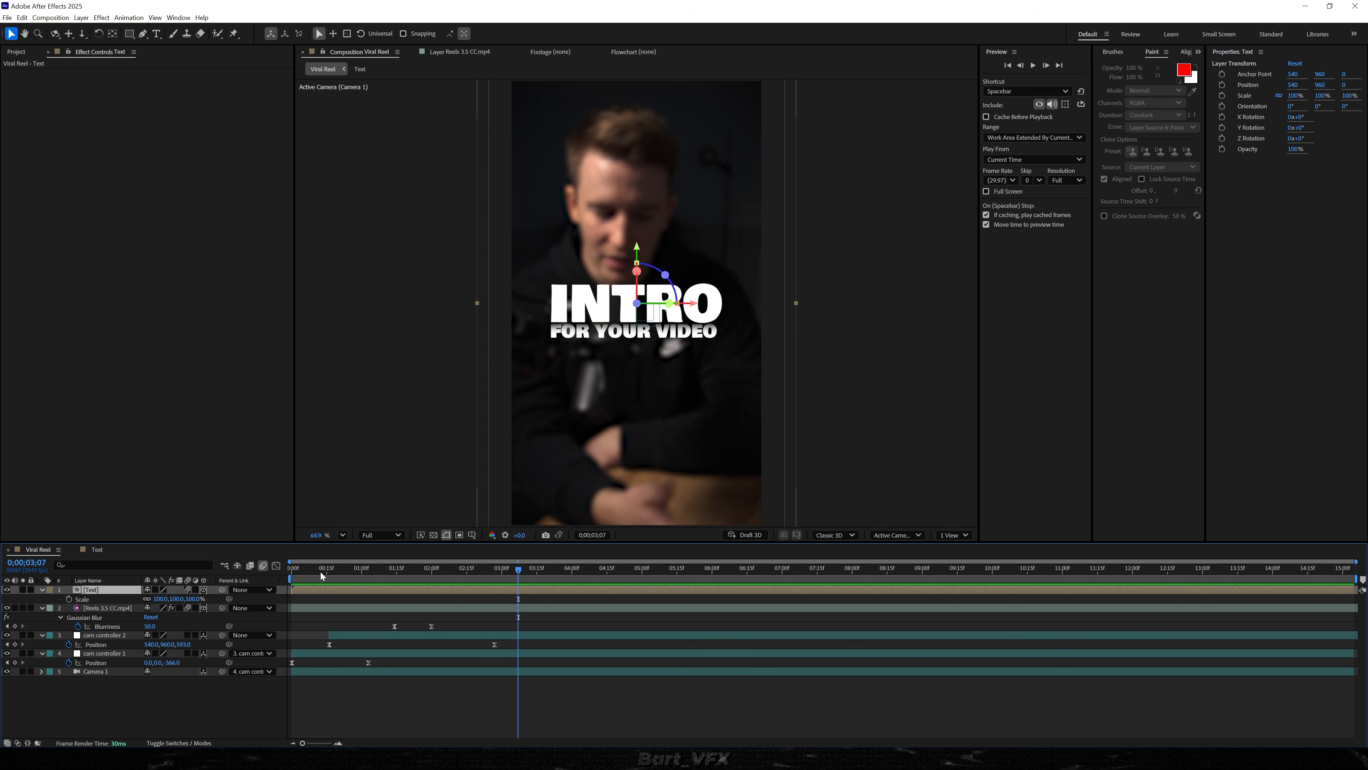
drag(319, 575, 296, 573)
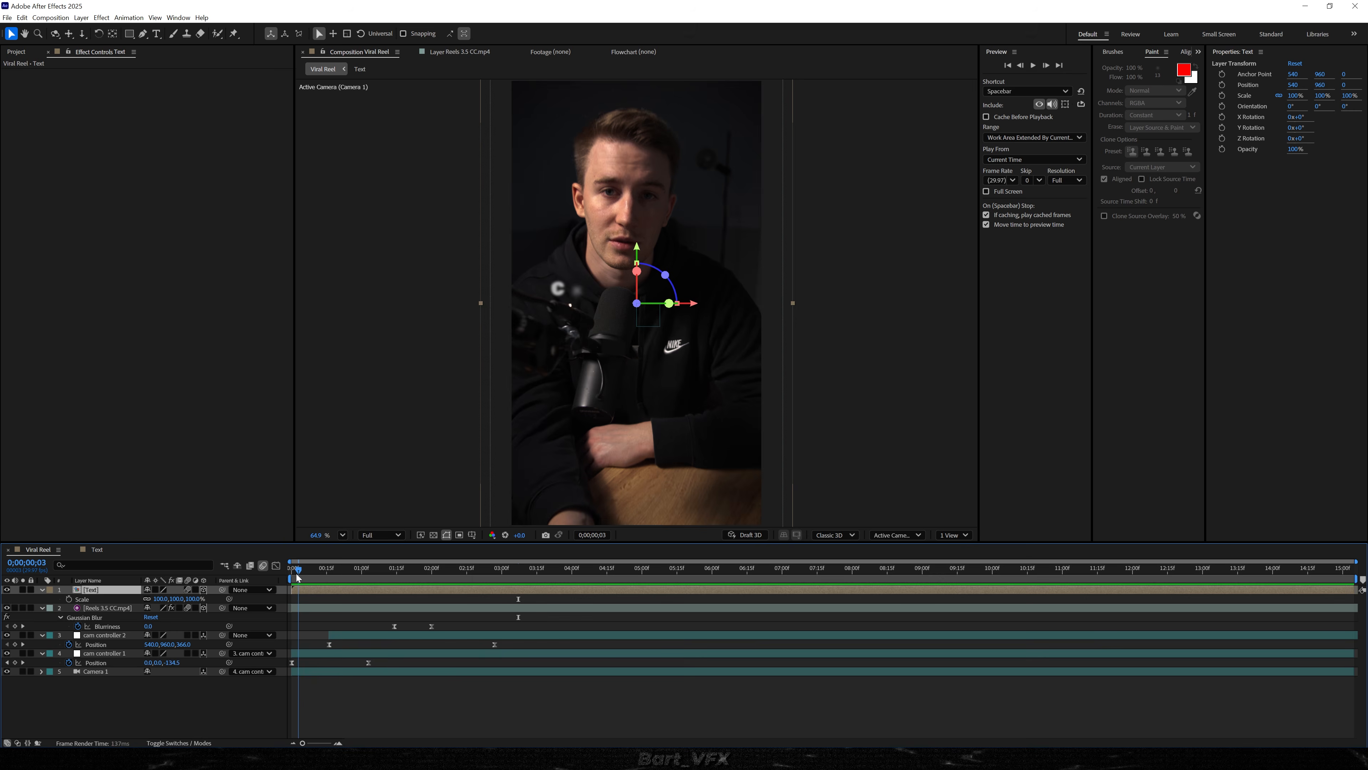
Collapse the revealed keyframe properties of all layers in the Viral Reel timeline
click(338, 713)
key(ctrl+a)
key(u)
click(278, 727)
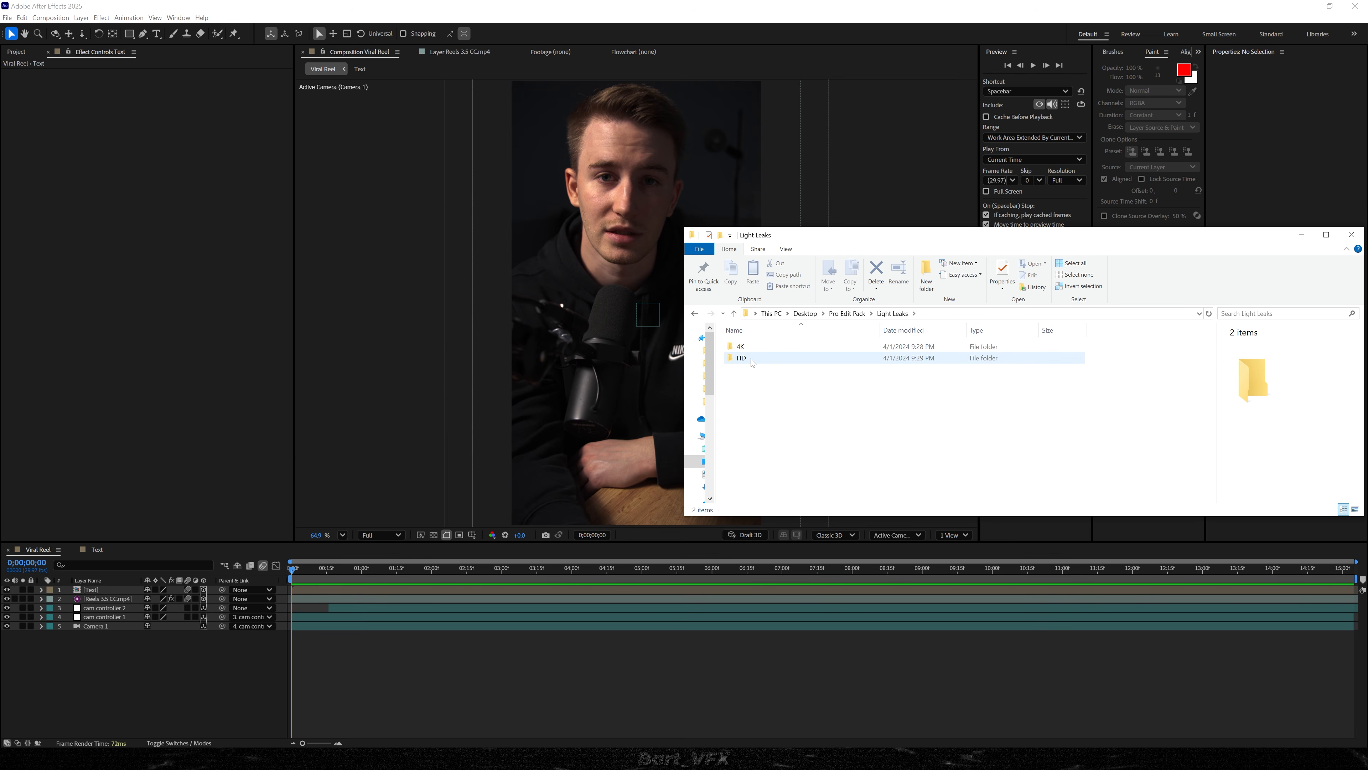
Add Light Leak Long 1 (HD) from the Light Leaks HD Long folder as the timeline's topmost layer
double_click(741, 357)
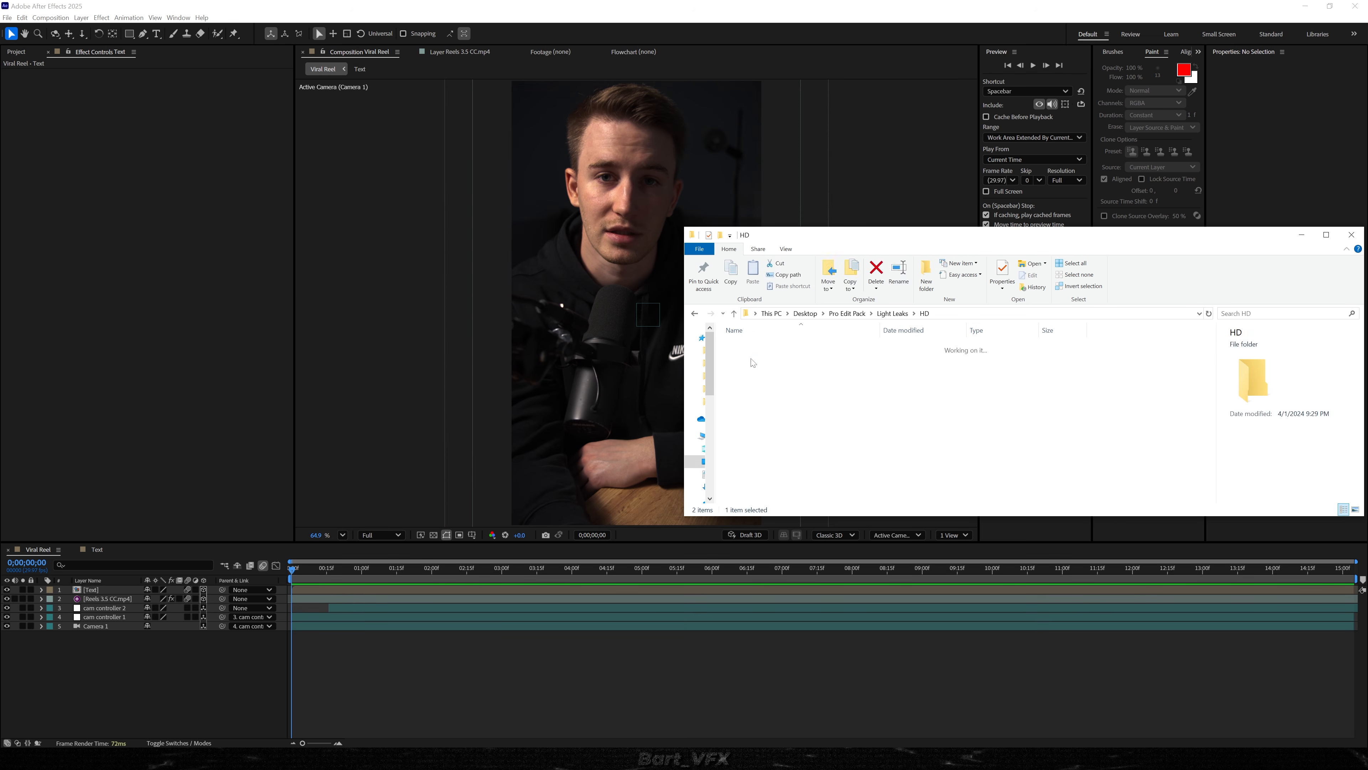
double_click(759, 347)
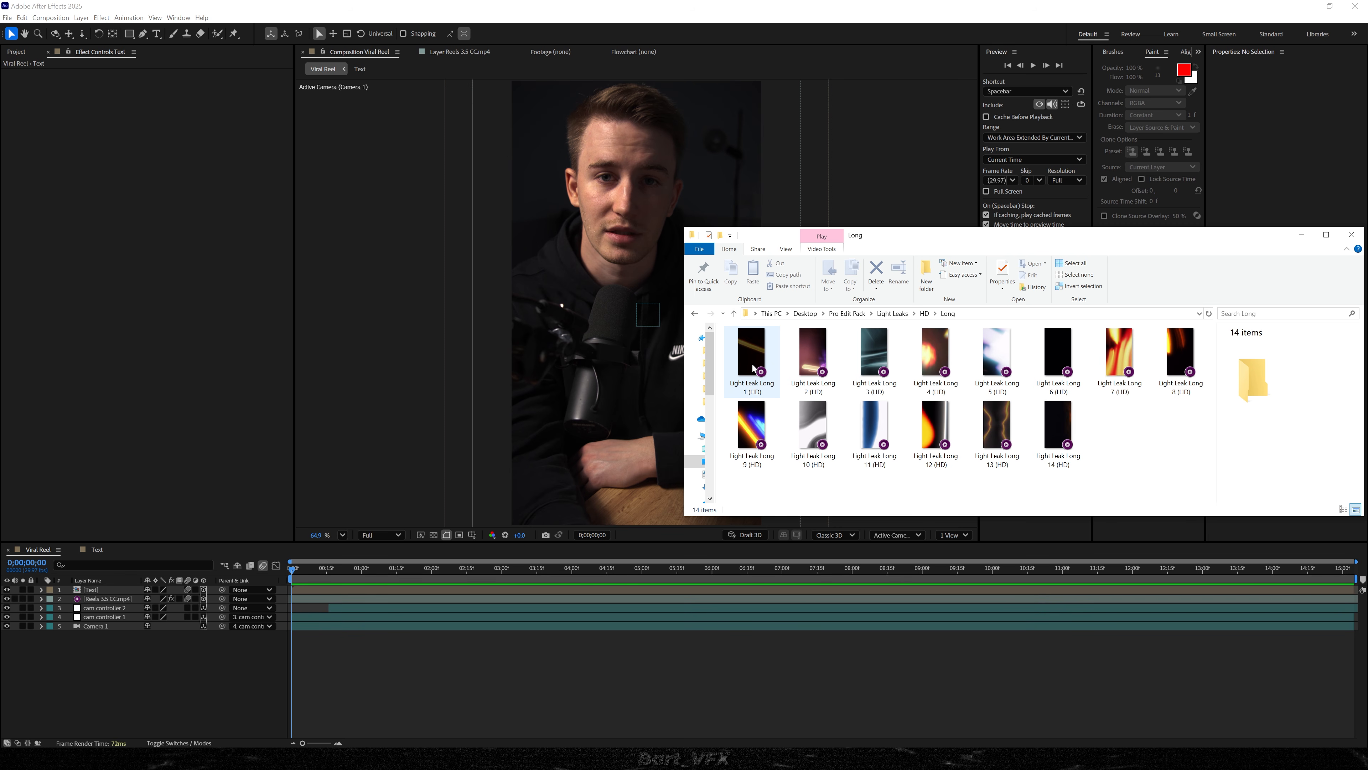
drag(755, 357, 319, 584)
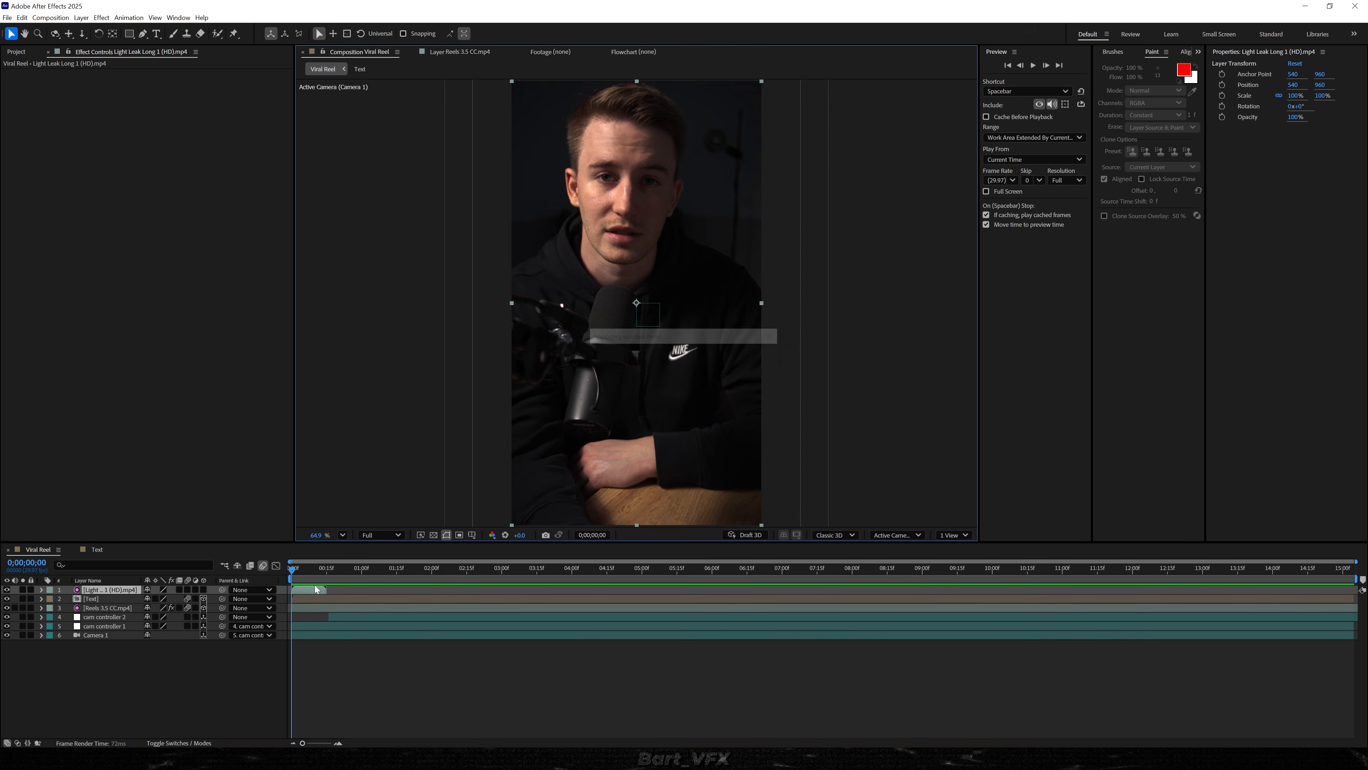
Set the light leak layer's blending mode to Screen
click(168, 744)
click(161, 590)
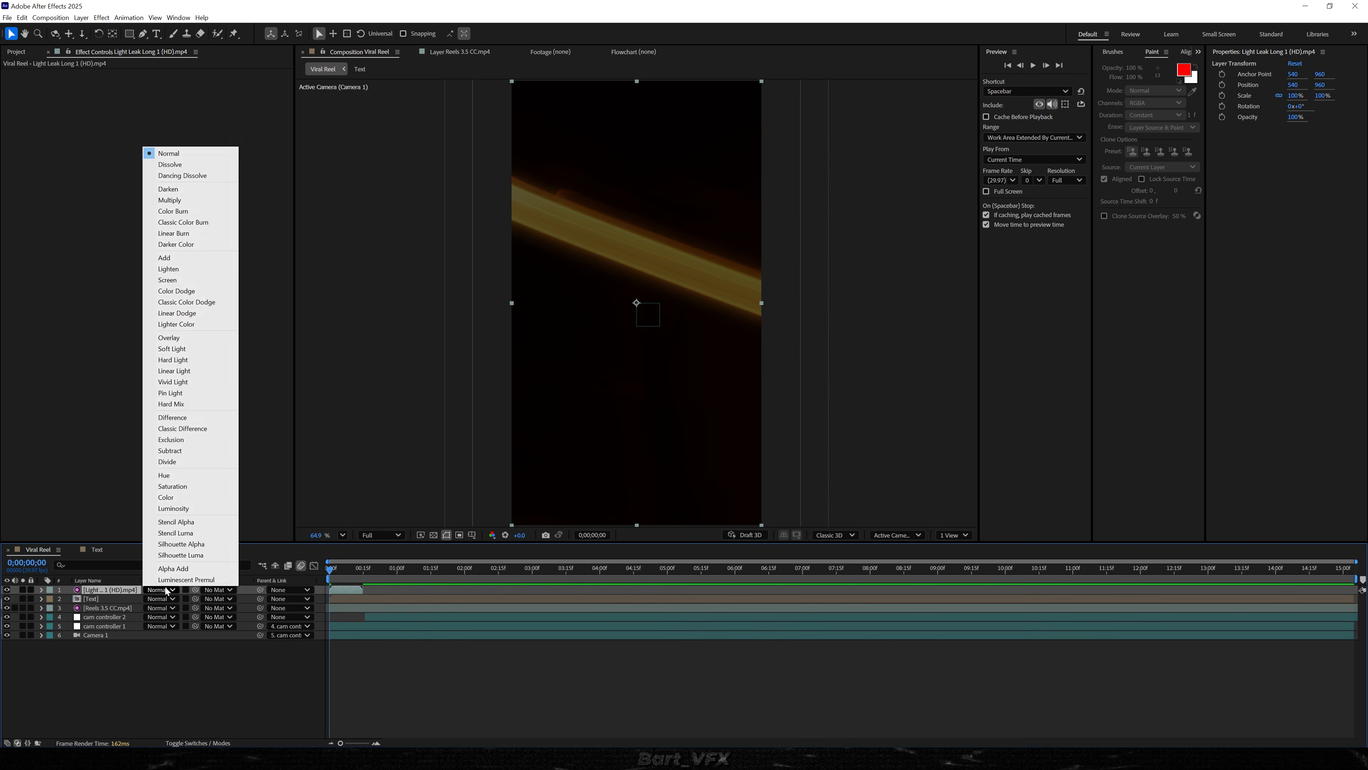
click(183, 281)
Find the light leak's bright flash and shift its layer about 10 frames earlier so the flash opens the composition
drag(345, 573, 354, 572)
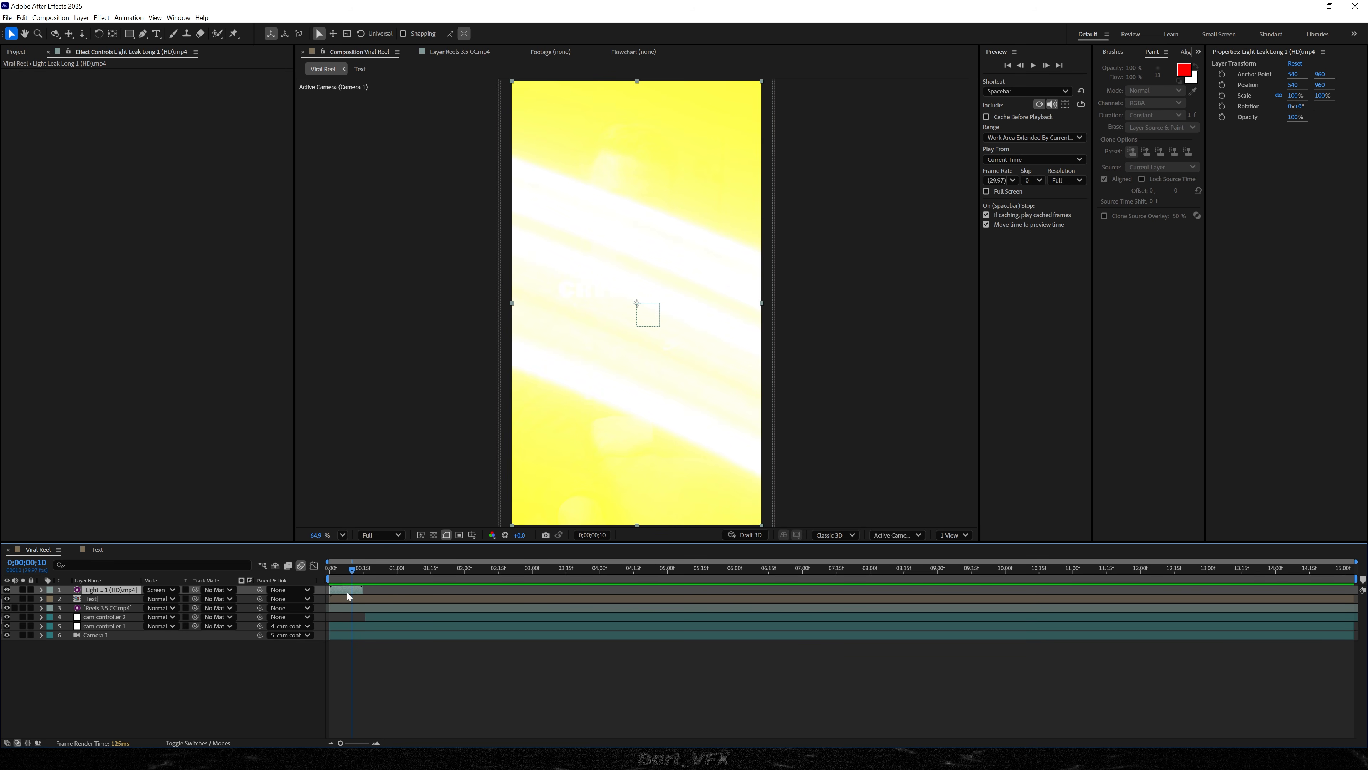
scroll(346, 592, up, 1)
scroll(363, 589, left, 1)
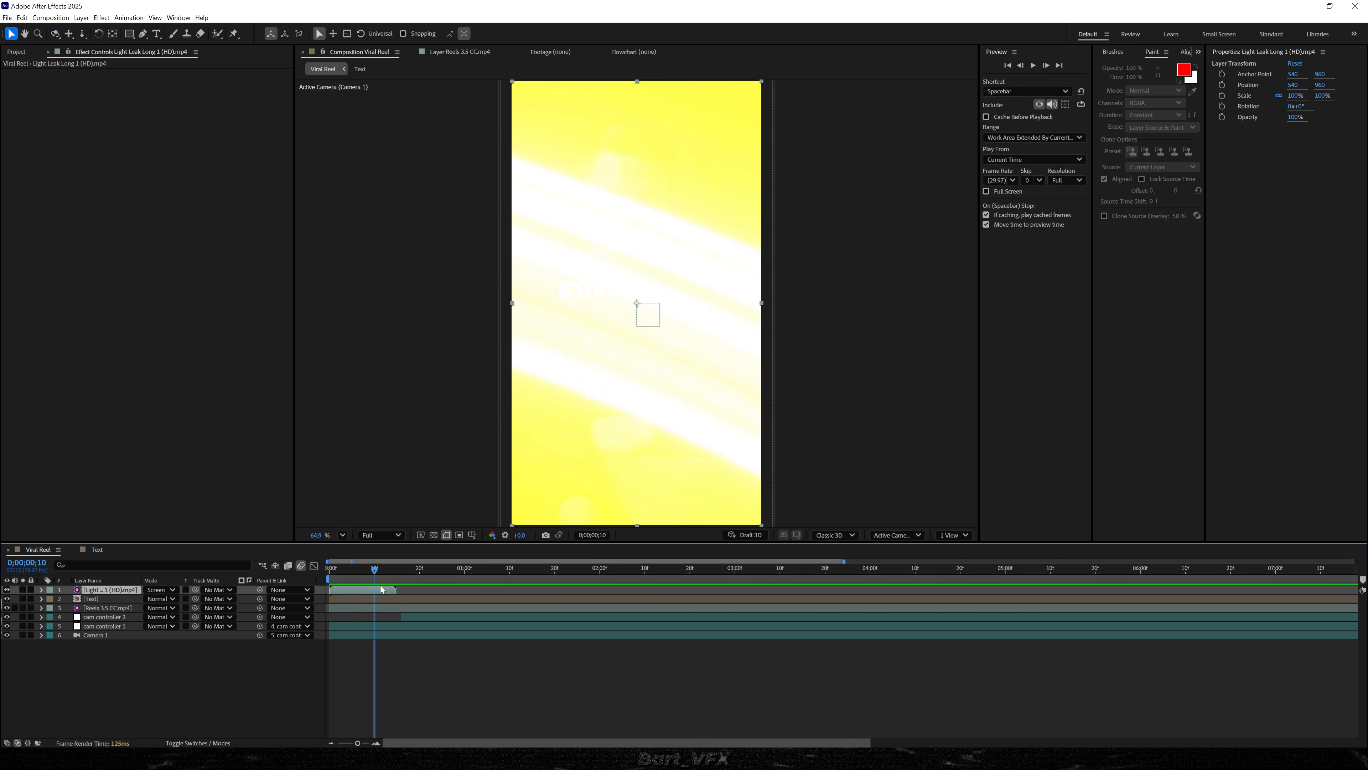
drag(378, 589, 332, 591)
Play the composition from the start several times to review the opening light leak with the text animation
click(329, 569)
click(401, 669)
key(space)
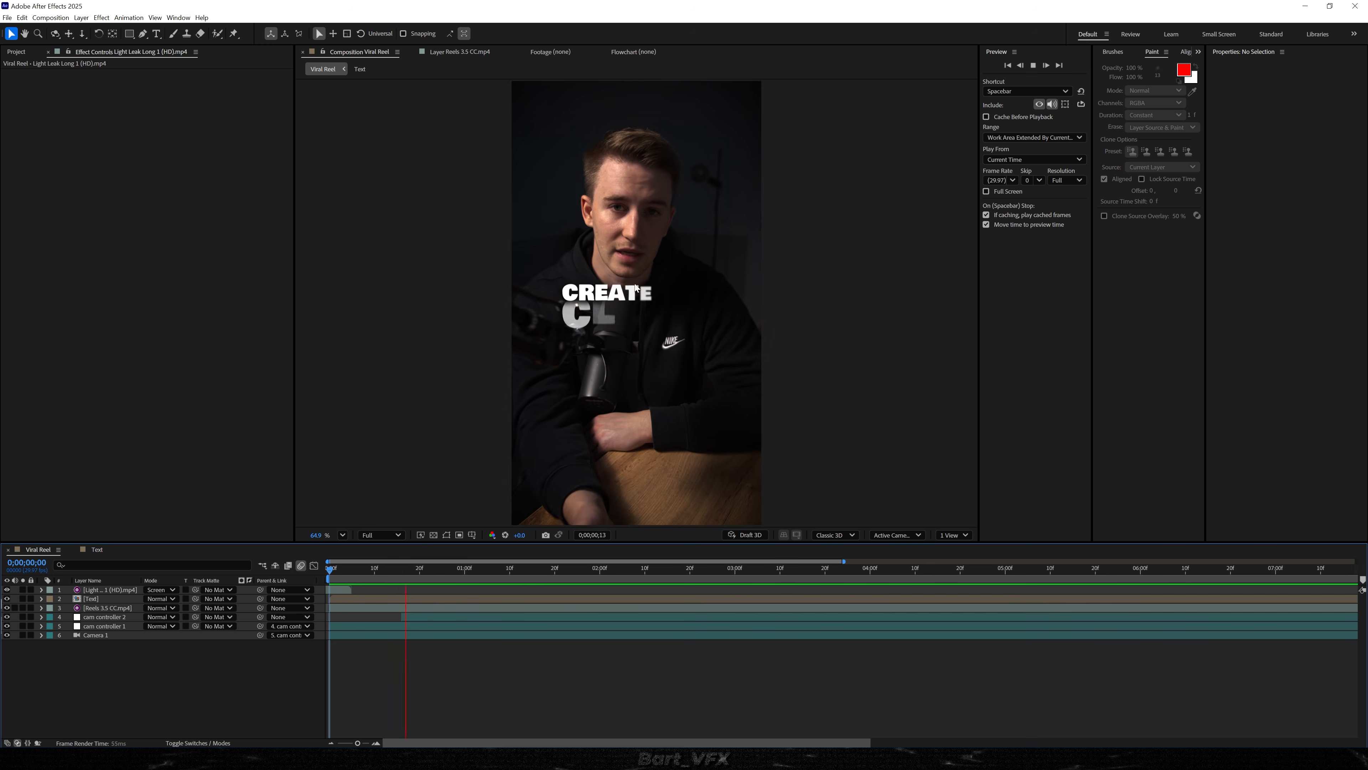
key(space)
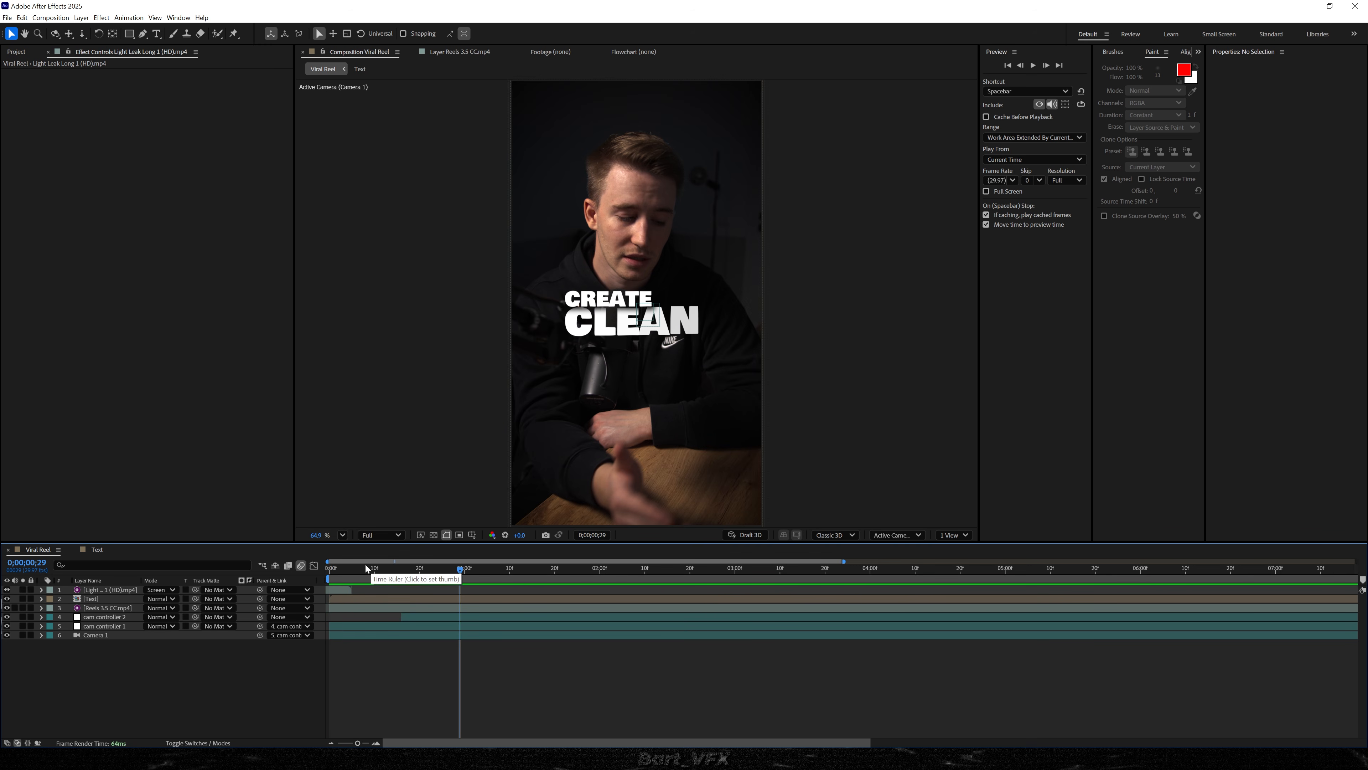
key(Home)
key(space)
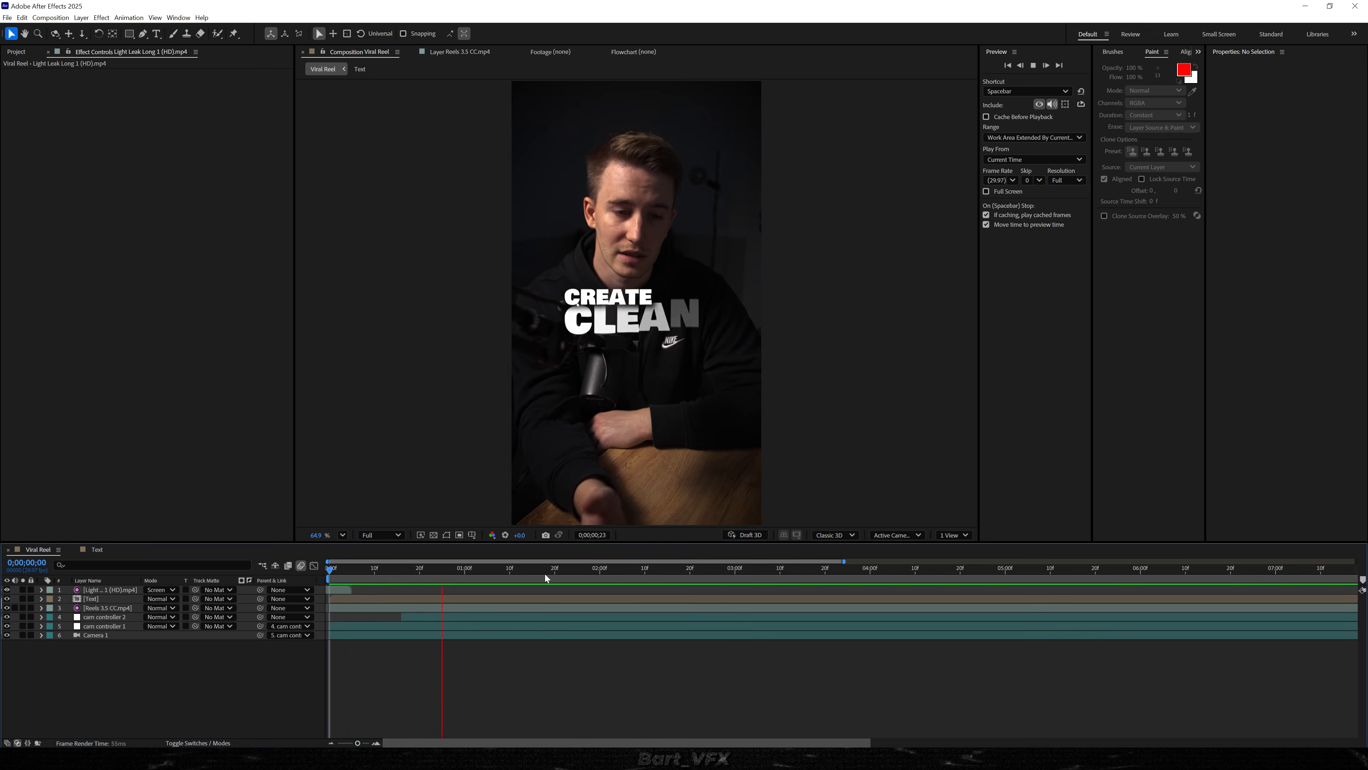
key(space)
drag(383, 571, 324, 592)
key(space)
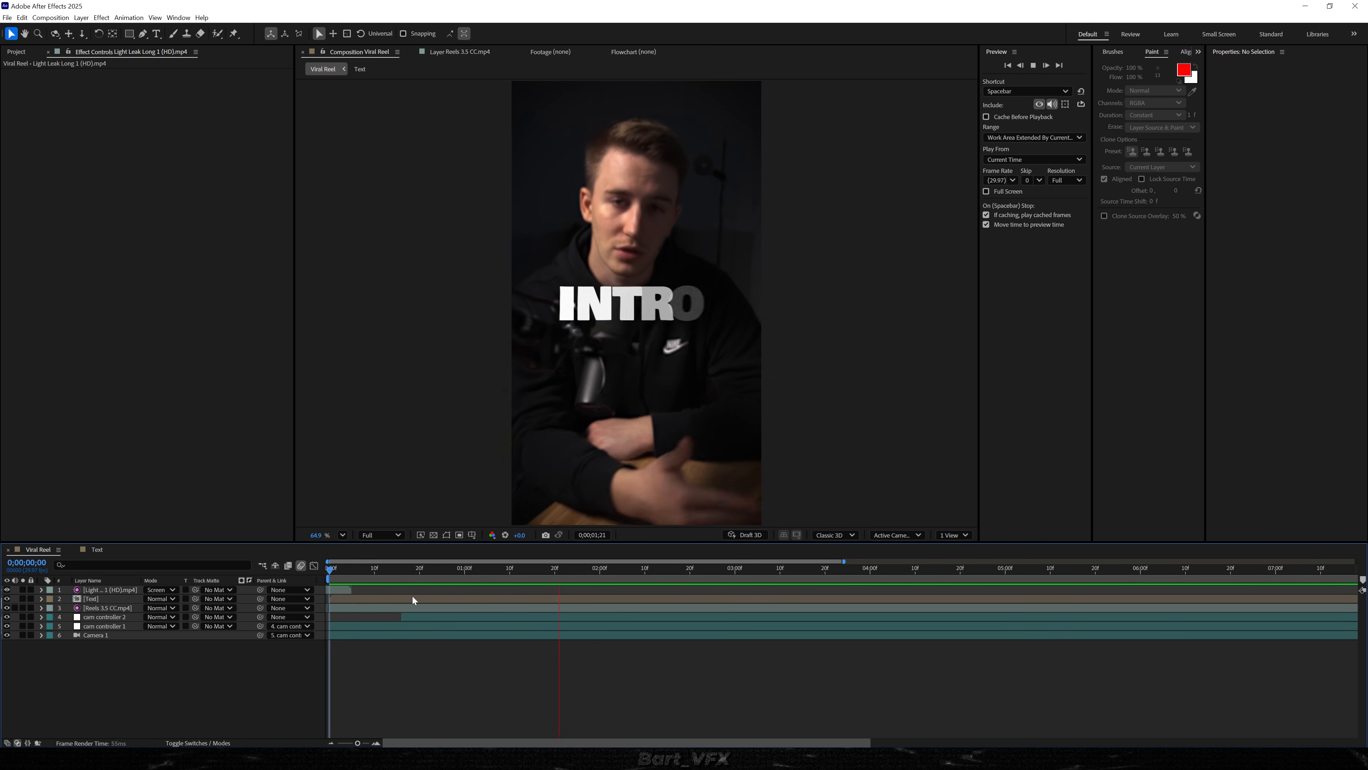
key(space)
Select the Reels 3.5 CC footage layer
click(104, 607)
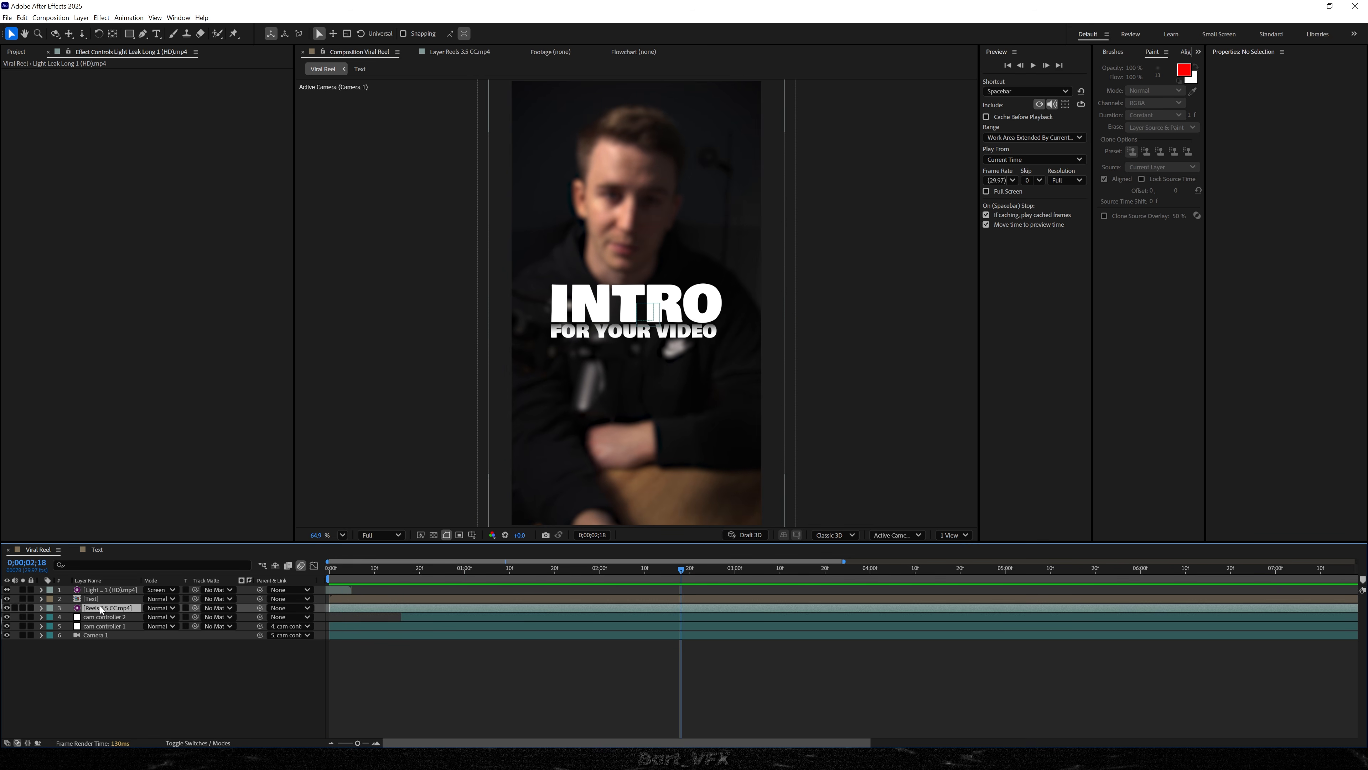